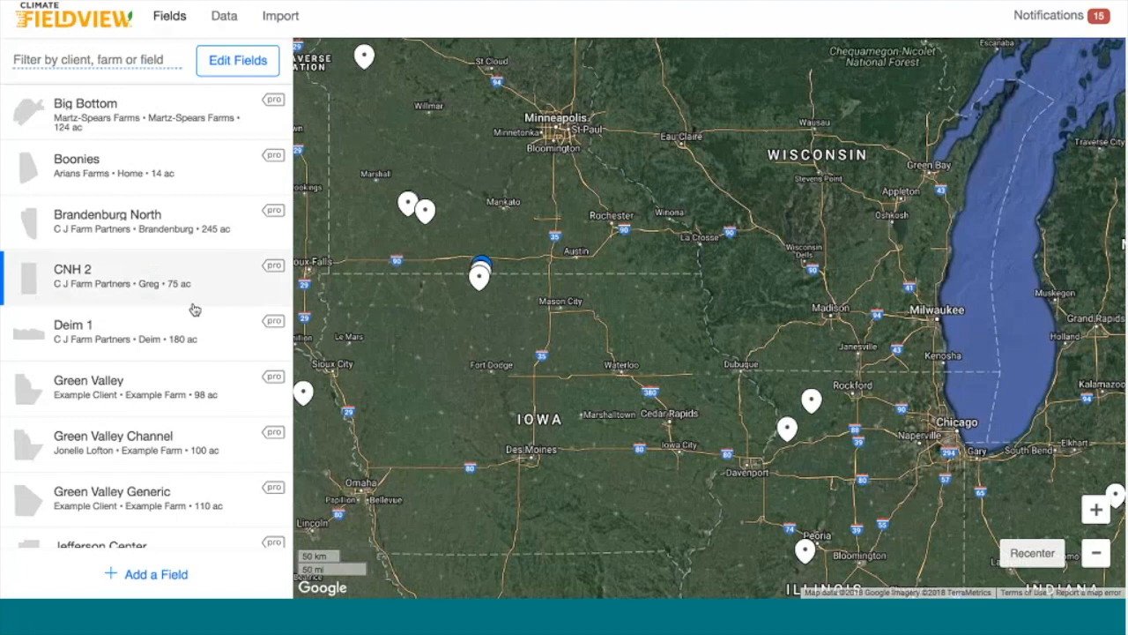
Find Jefferson Center in the field list and open its prescriptions
scroll(194, 308, down, 5)
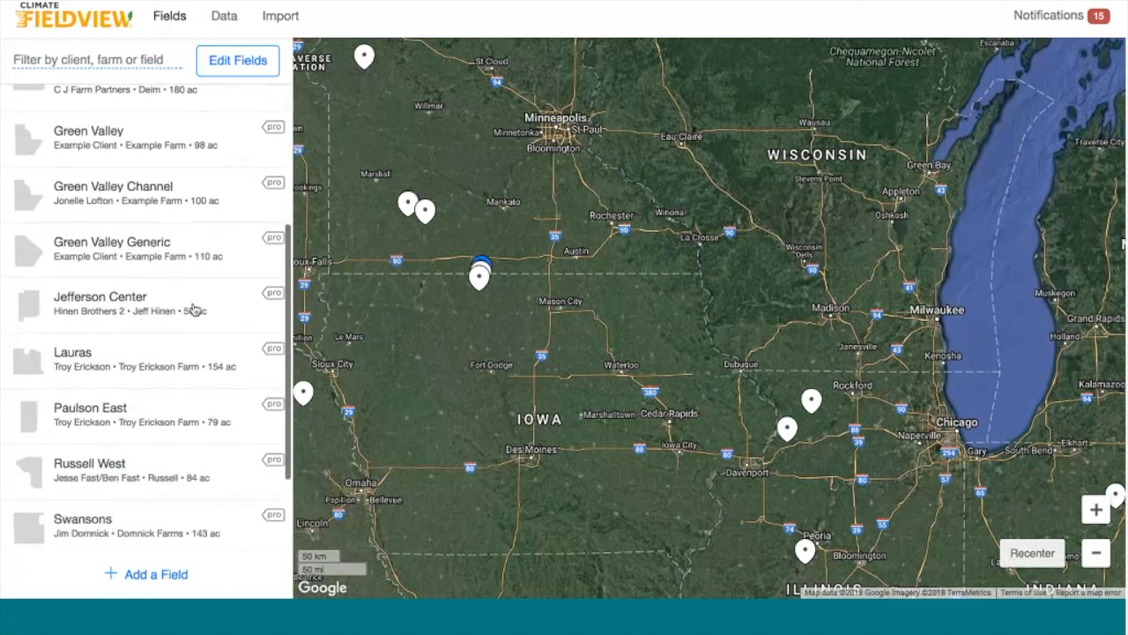
click(193, 310)
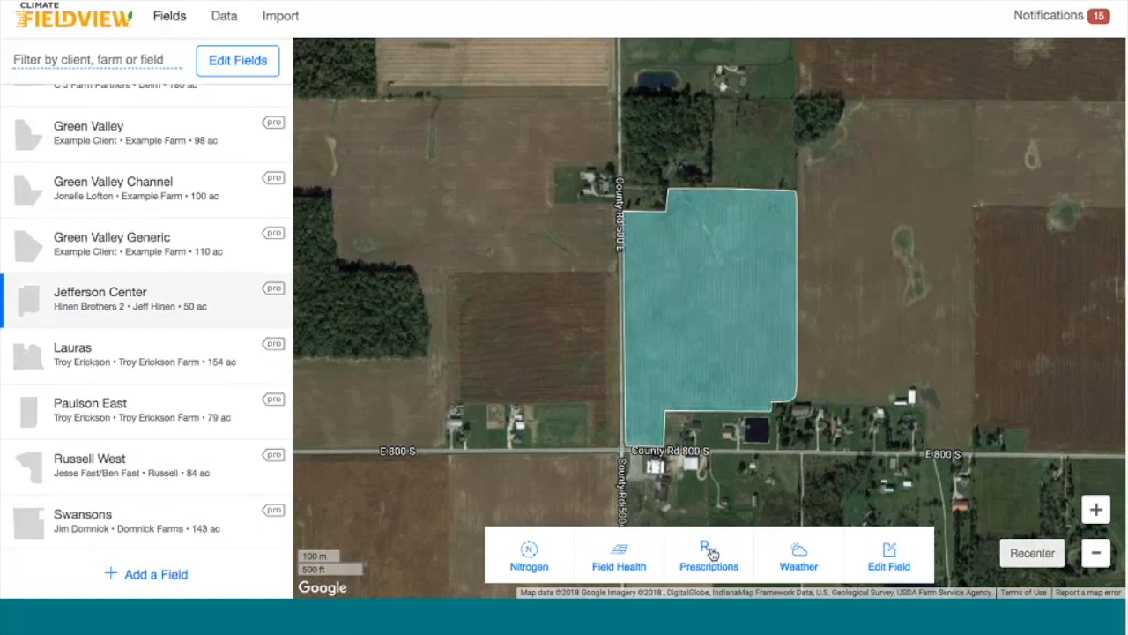
click(710, 553)
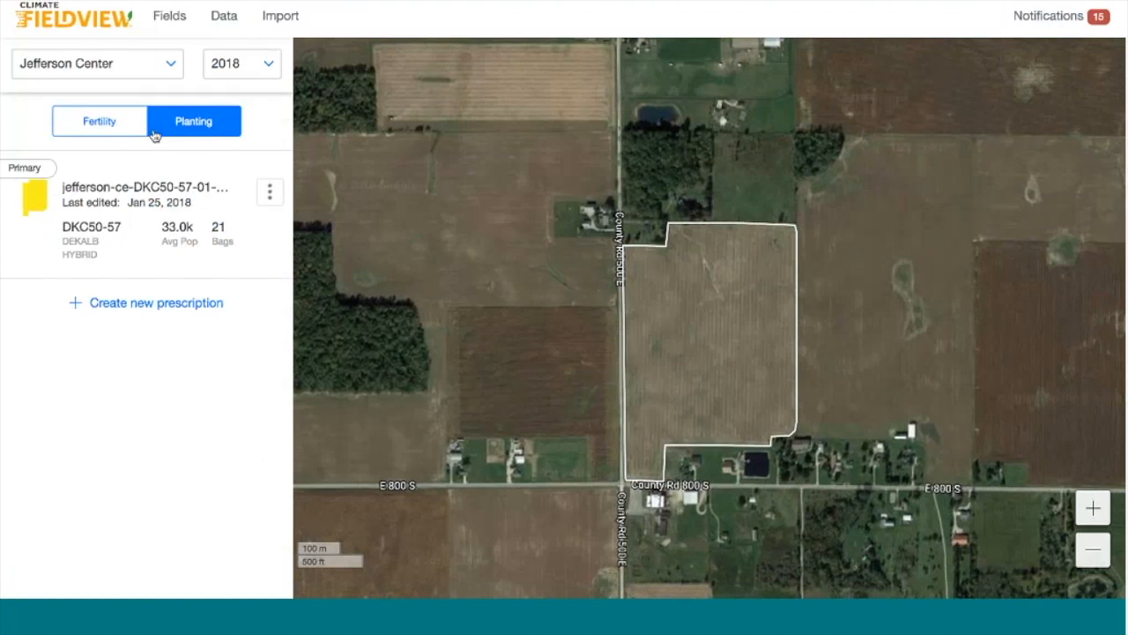
Check the Fertility and Planting prescription lists, then start a new Jefferson Center prescription
click(110, 132)
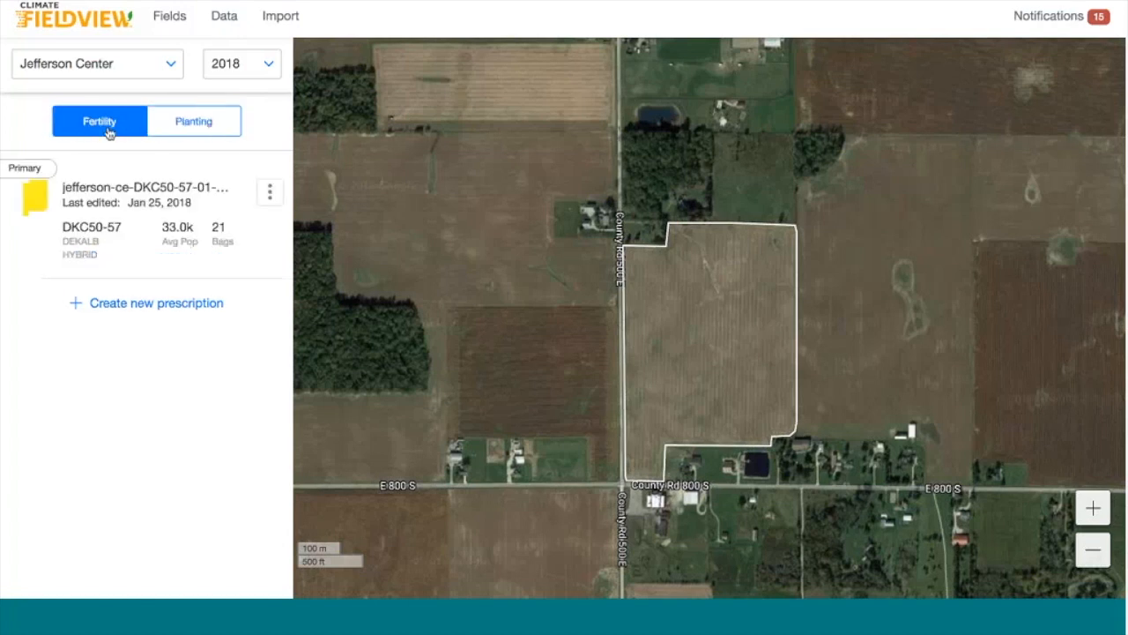
click(177, 128)
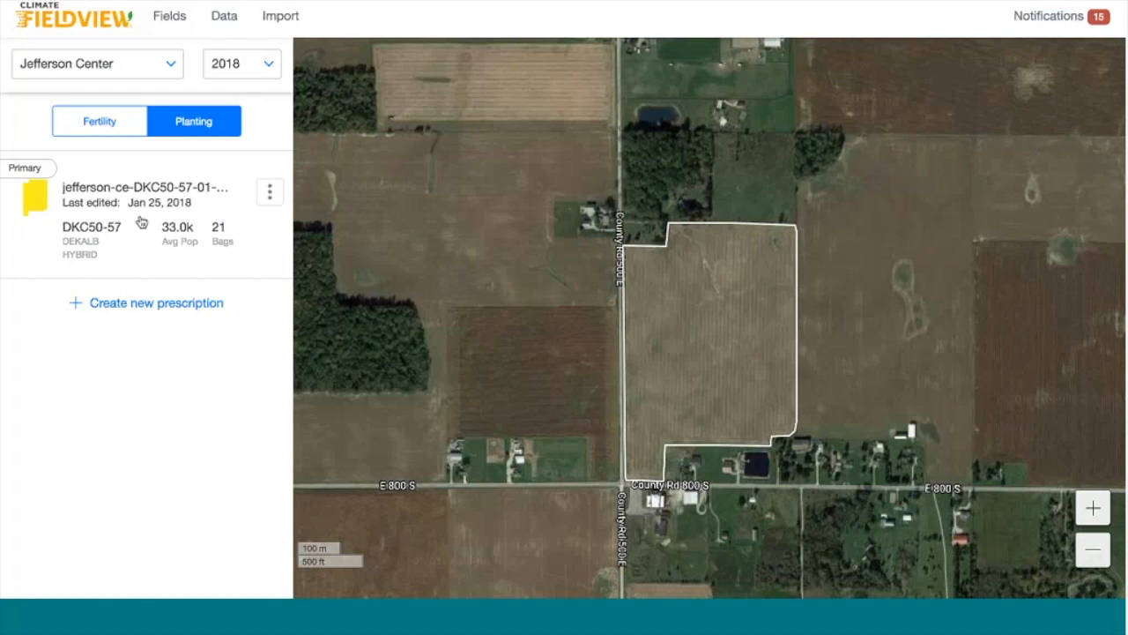
click(160, 305)
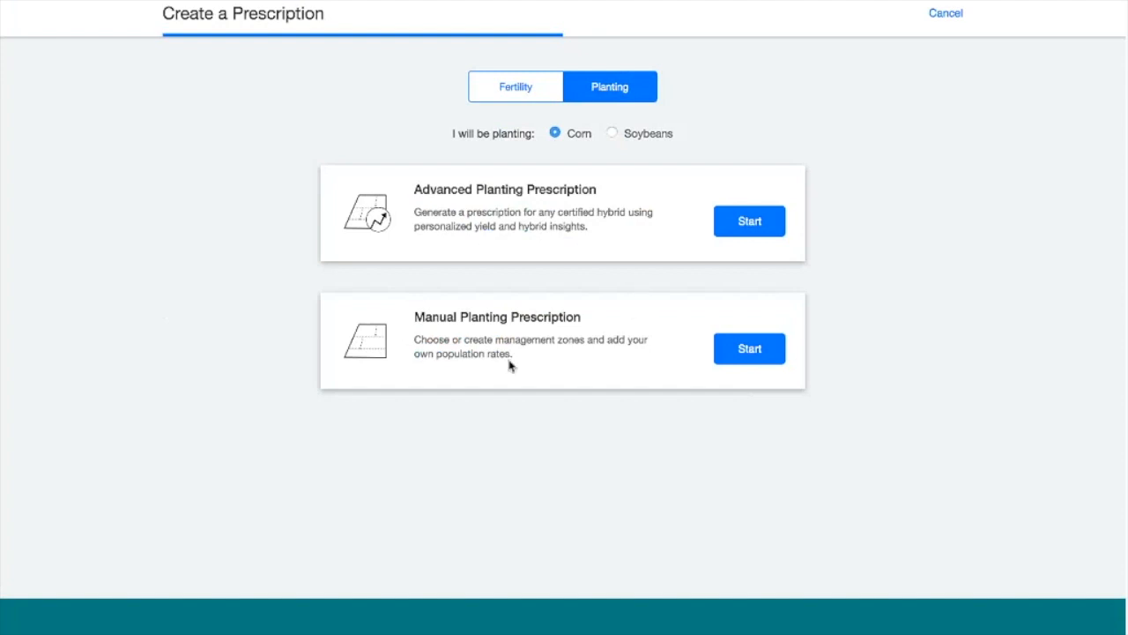
Start a Manual Planting Prescription with Draw Your Own Zones and continue to Step 2
click(745, 350)
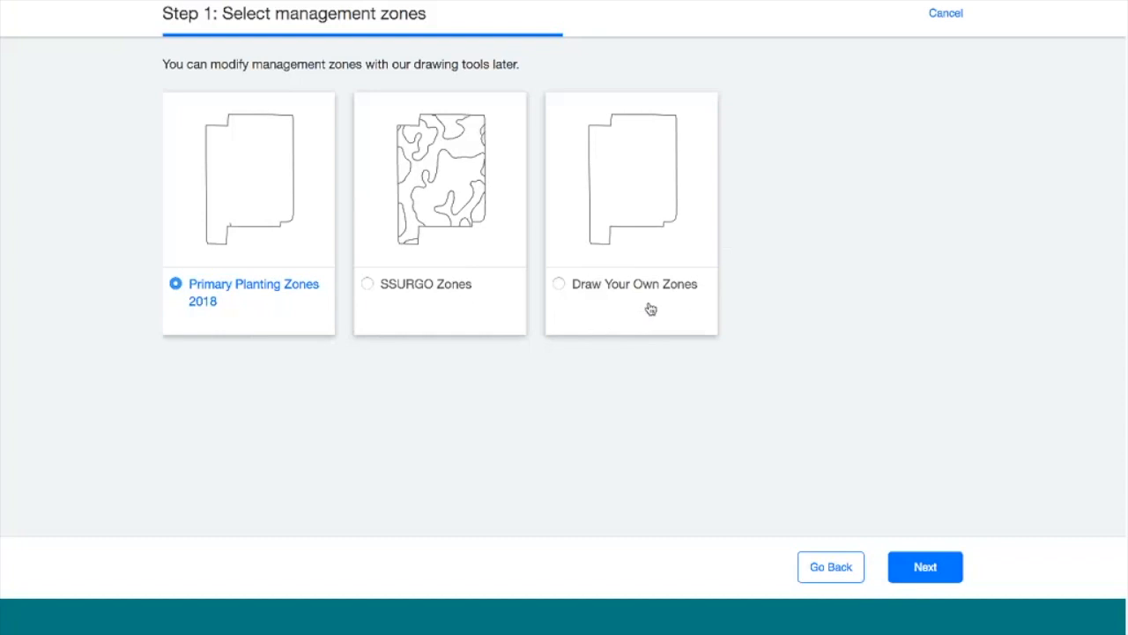
click(560, 286)
click(925, 567)
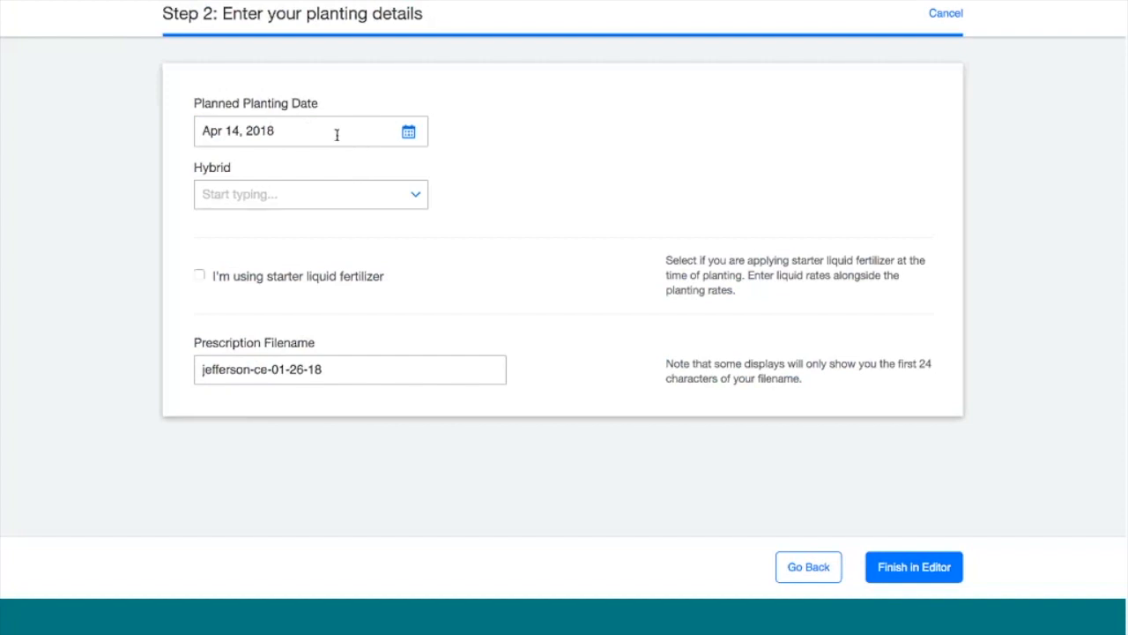
Set planting date to Apr 20, 2018 and hybrid to DEKALB DKC50-57RIB
click(407, 133)
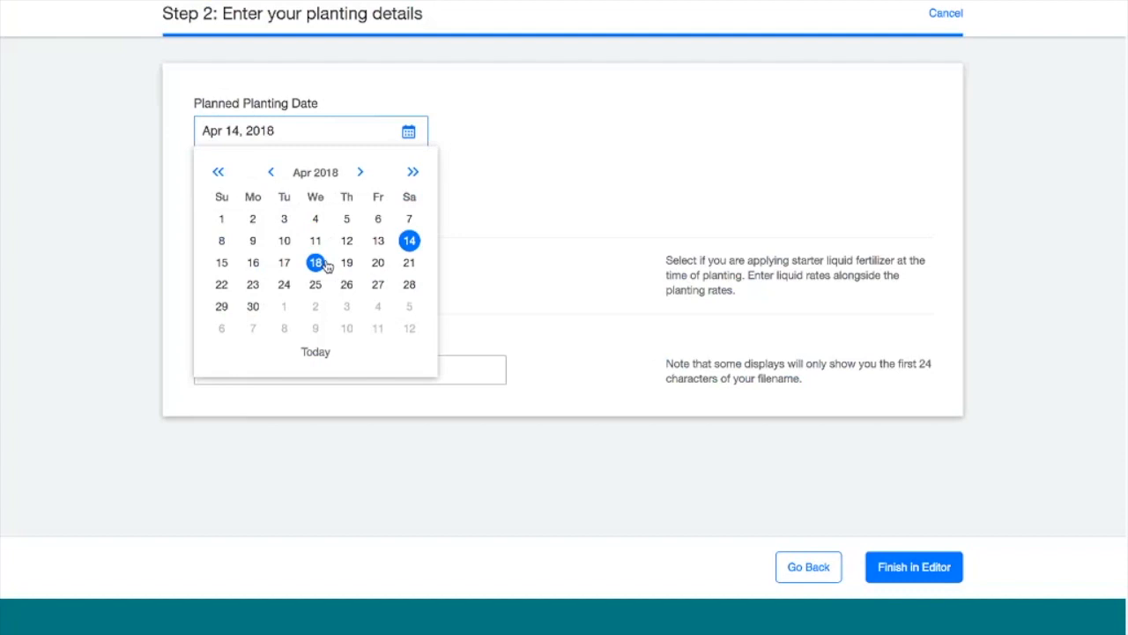
click(376, 264)
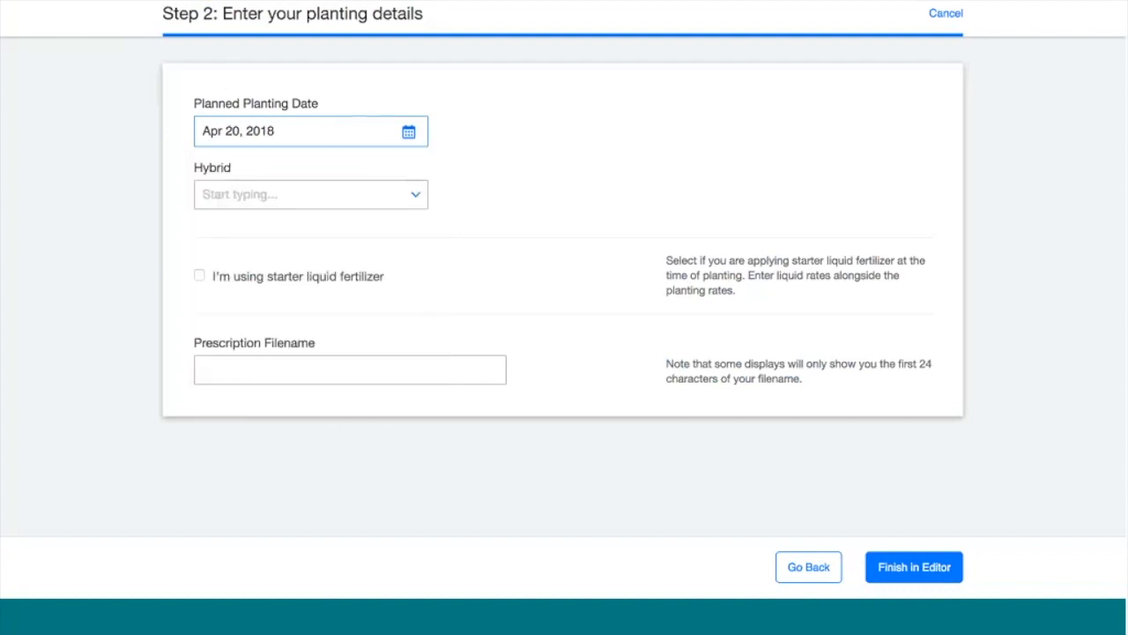
click(311, 197)
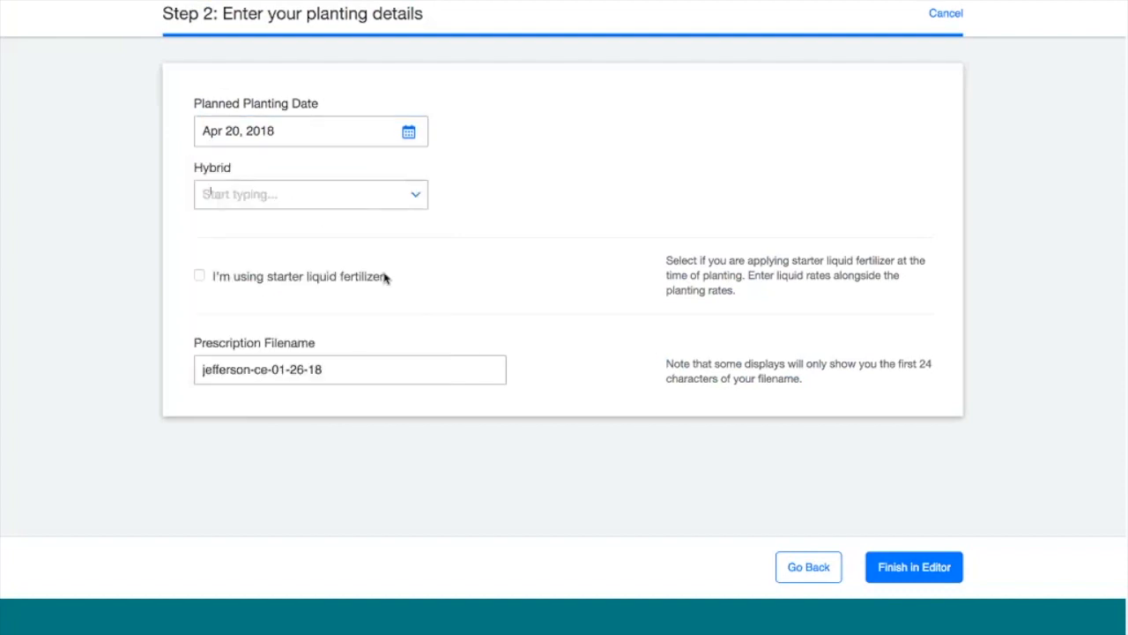
text(50)
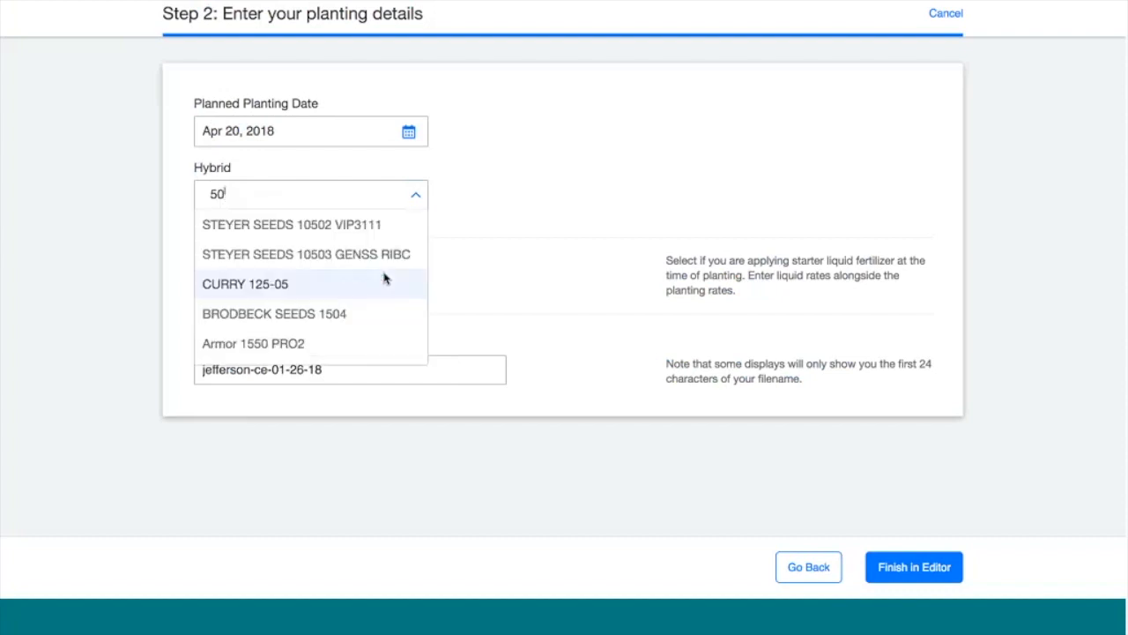
text(-57)
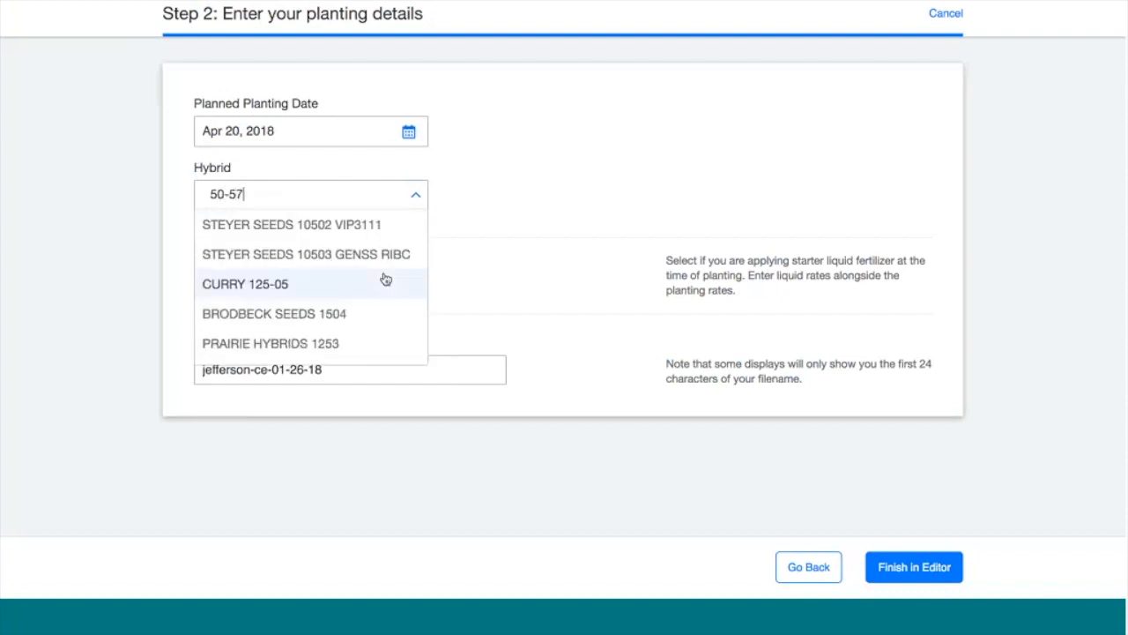
click(305, 255)
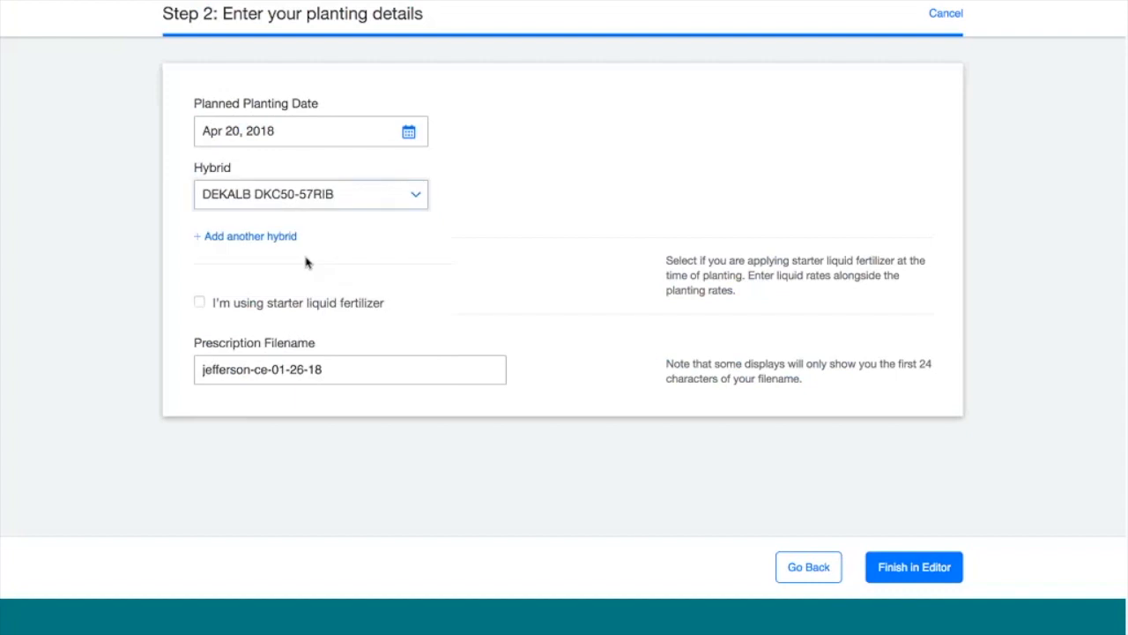
Add then remove a second hybrid, keeping DKC50-57RIB only, and finish in the zone editor
click(252, 242)
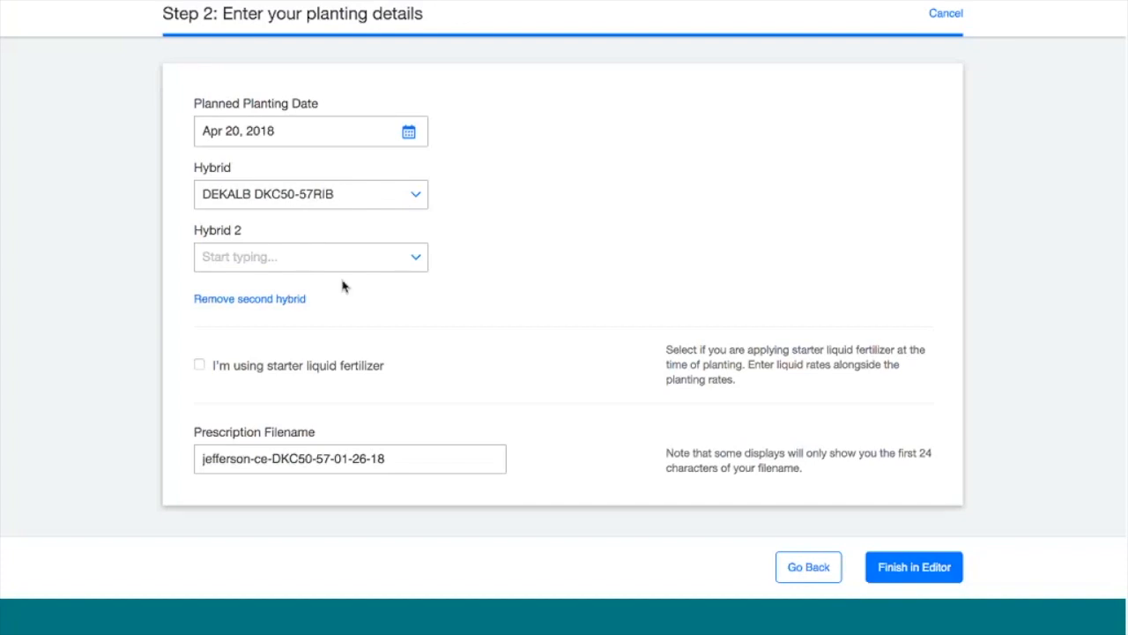
click(284, 300)
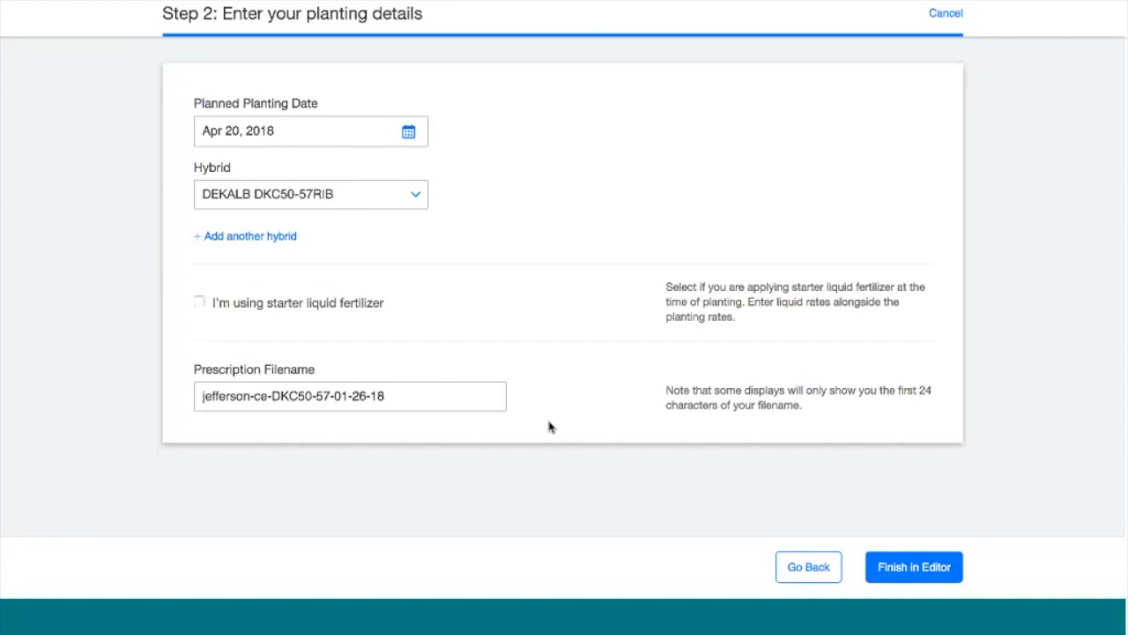
click(912, 571)
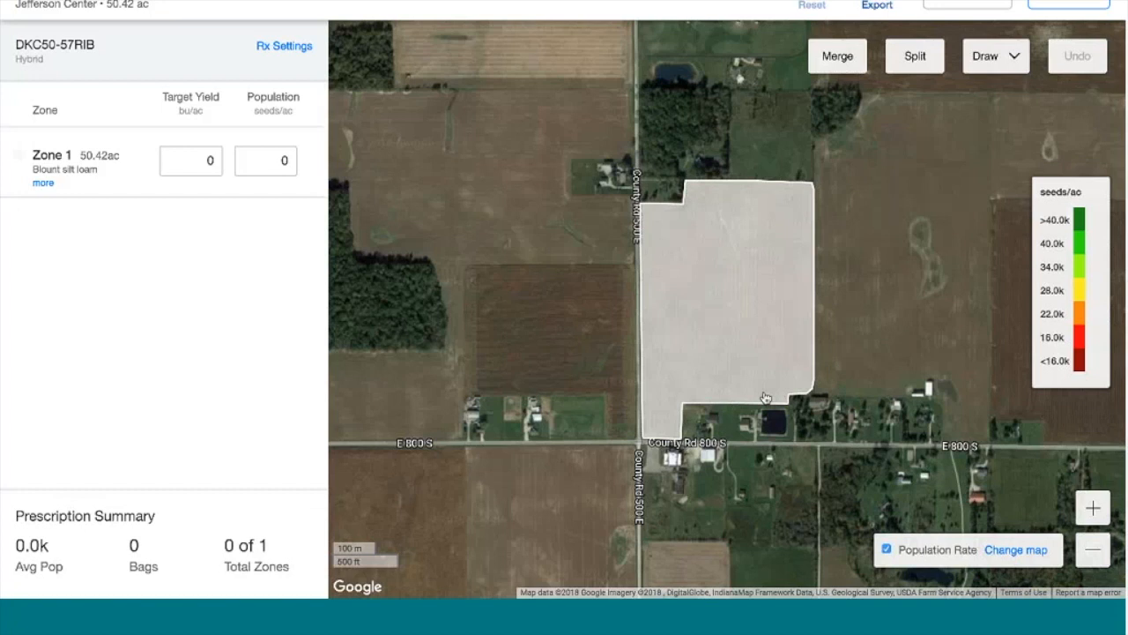
Frame the field and overlay the Harvest > Yield 2016 Corn map under the zone
click(1092, 511)
drag(943, 400, 861, 391)
drag(782, 390, 861, 389)
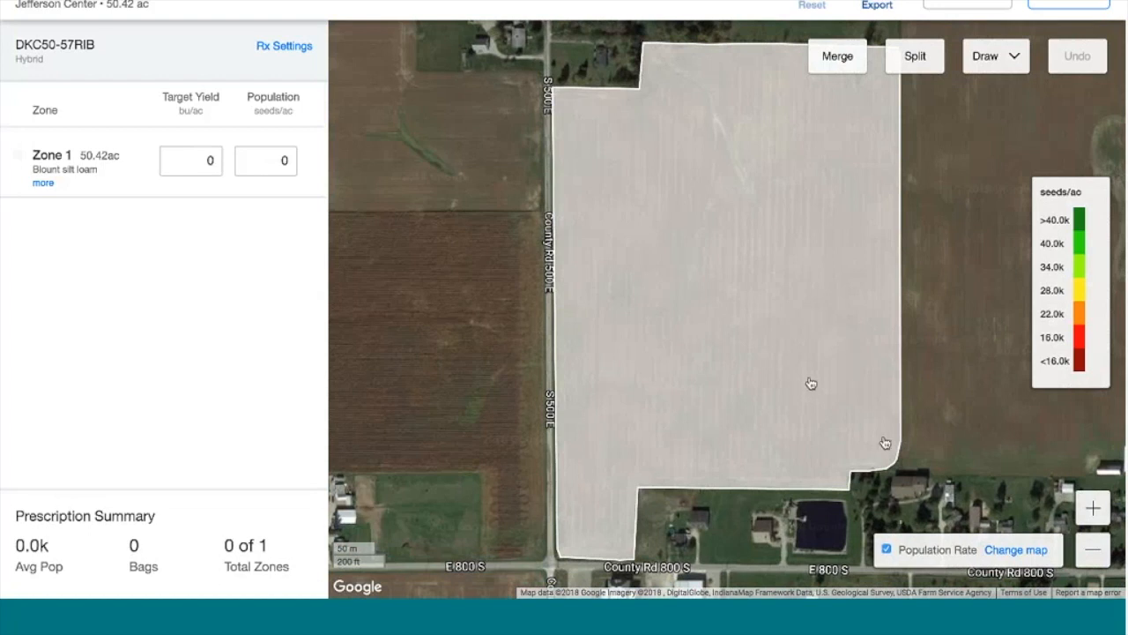
click(1010, 554)
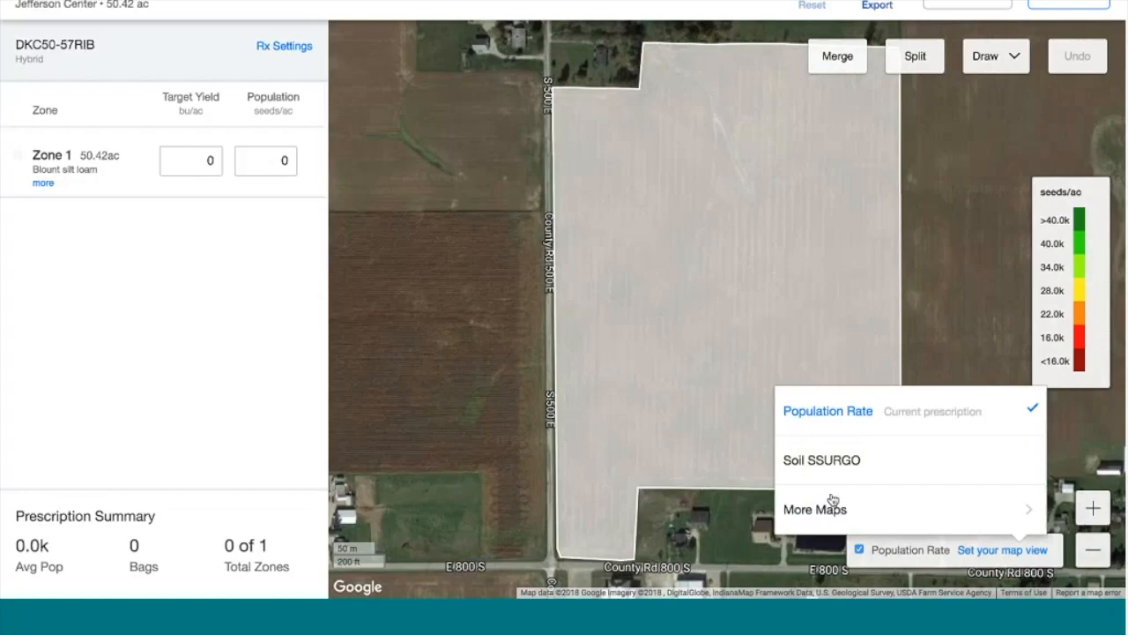
click(827, 510)
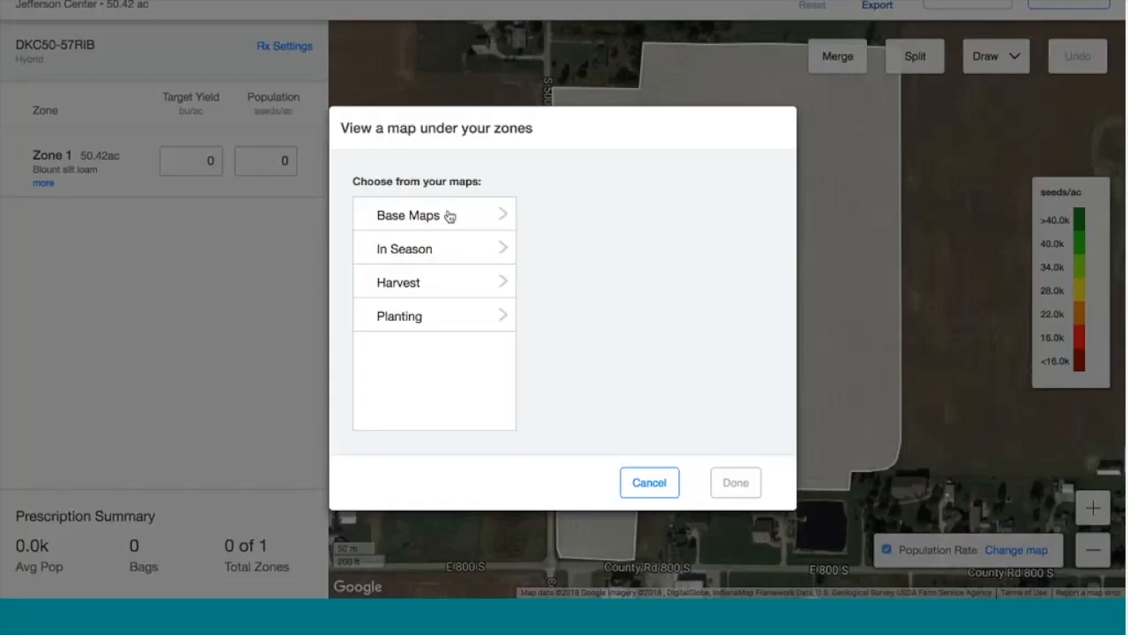
click(453, 284)
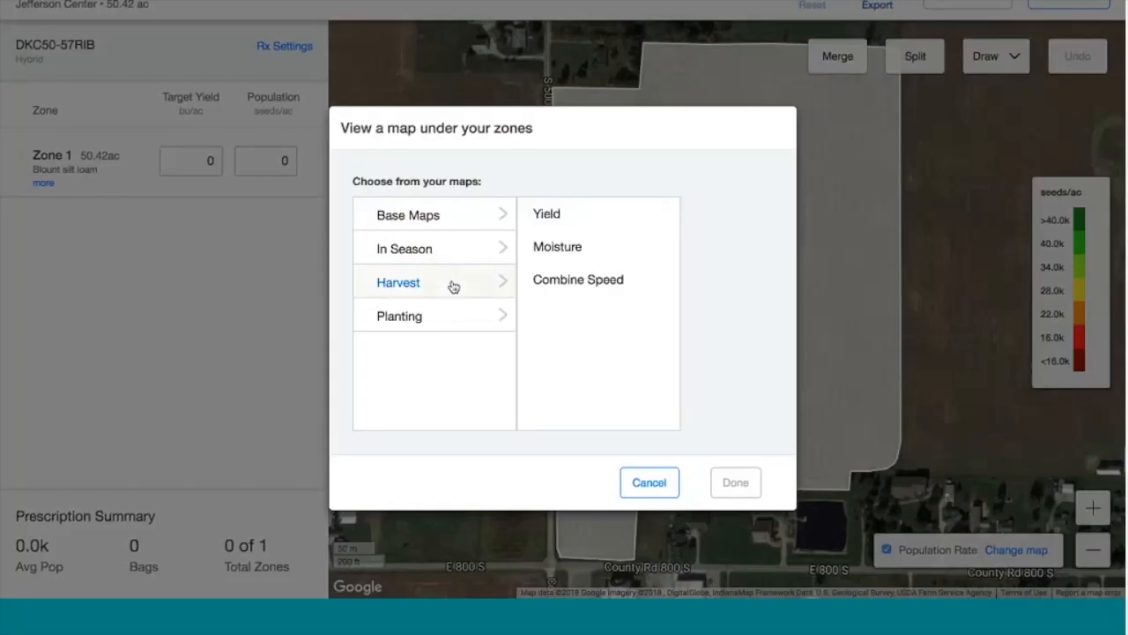
click(560, 218)
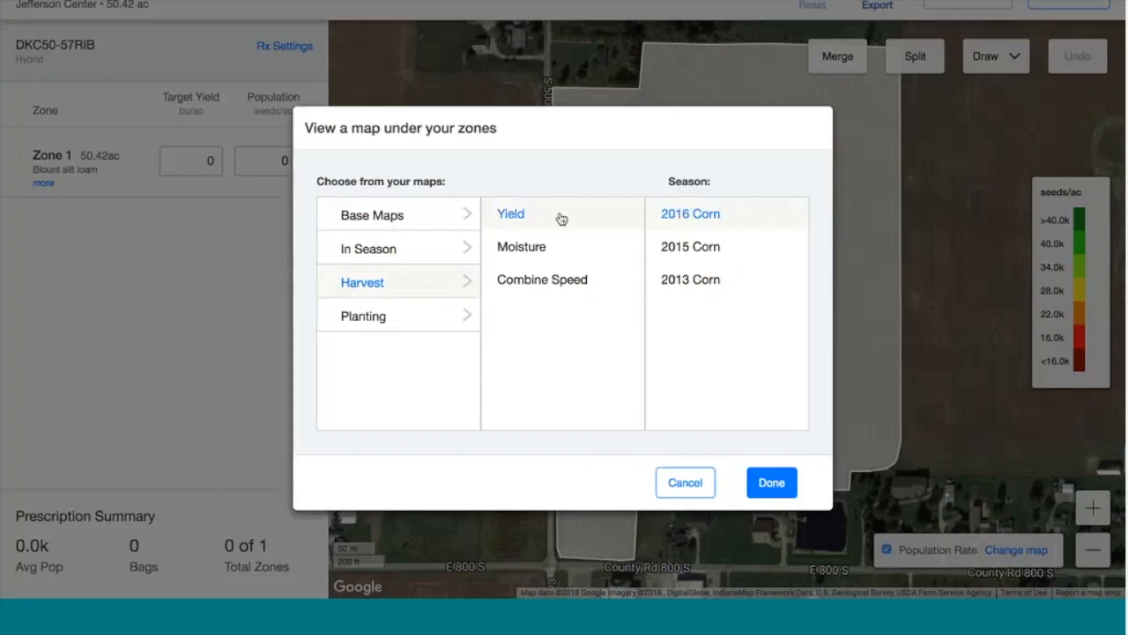
click(769, 484)
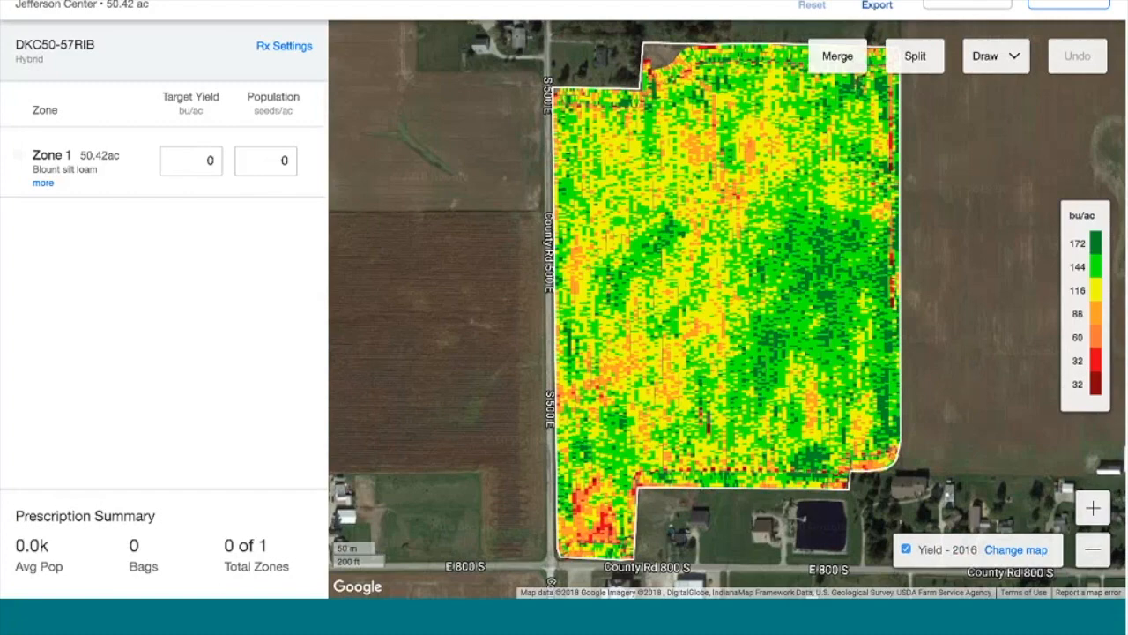
click(1010, 550)
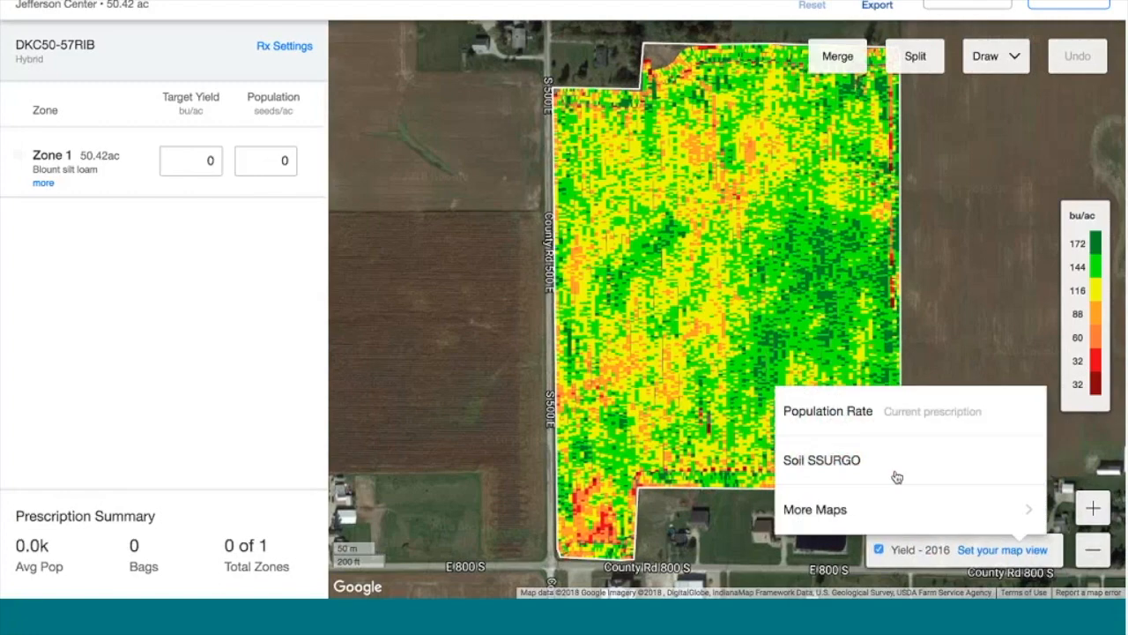
click(846, 507)
click(423, 215)
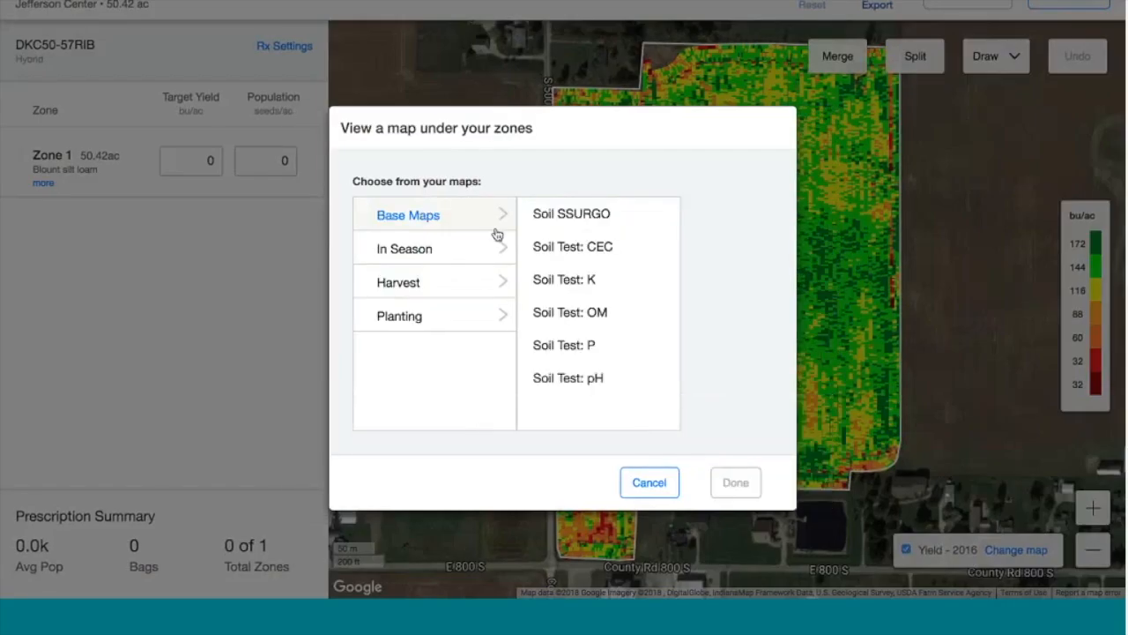
click(584, 316)
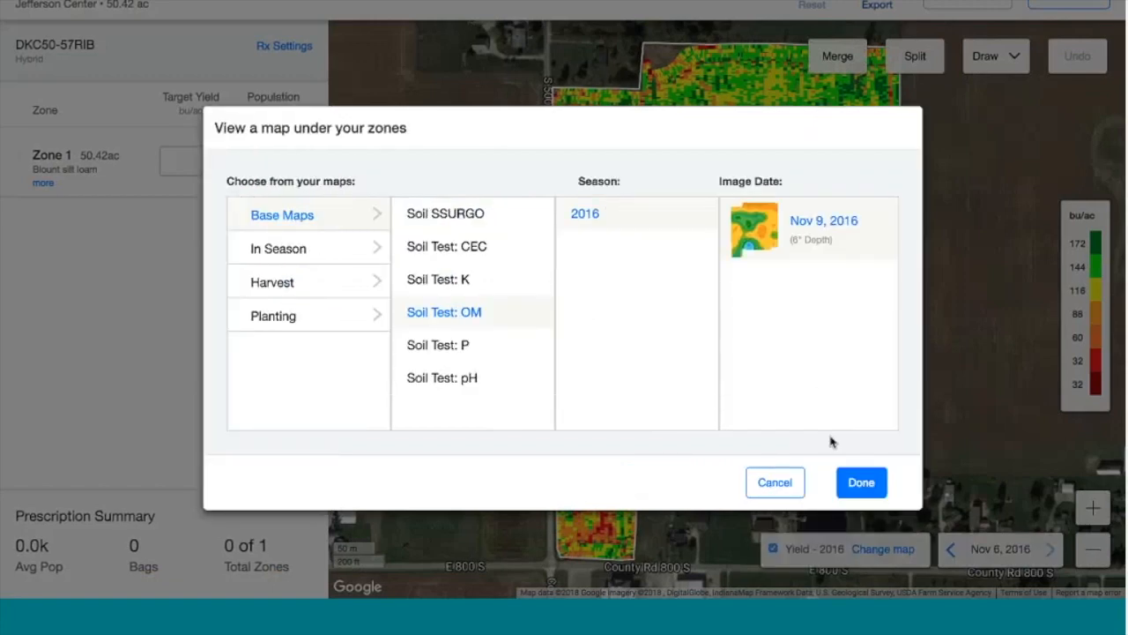
click(859, 483)
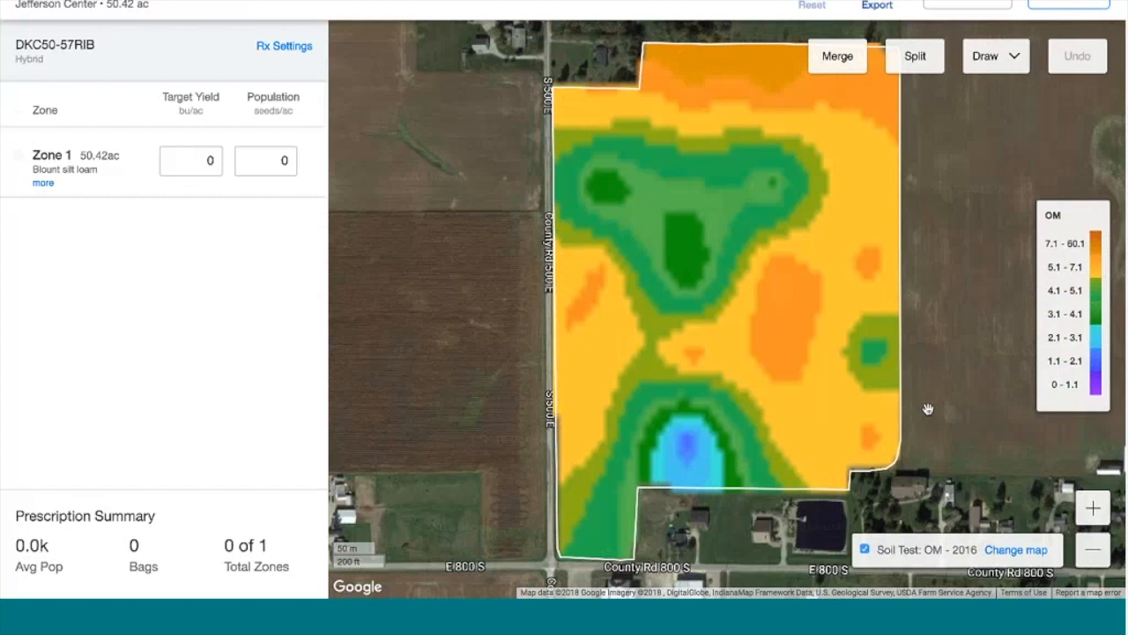
Browse map categories, then switch the base map to Harvest > Yield 2016 Corn
click(1003, 551)
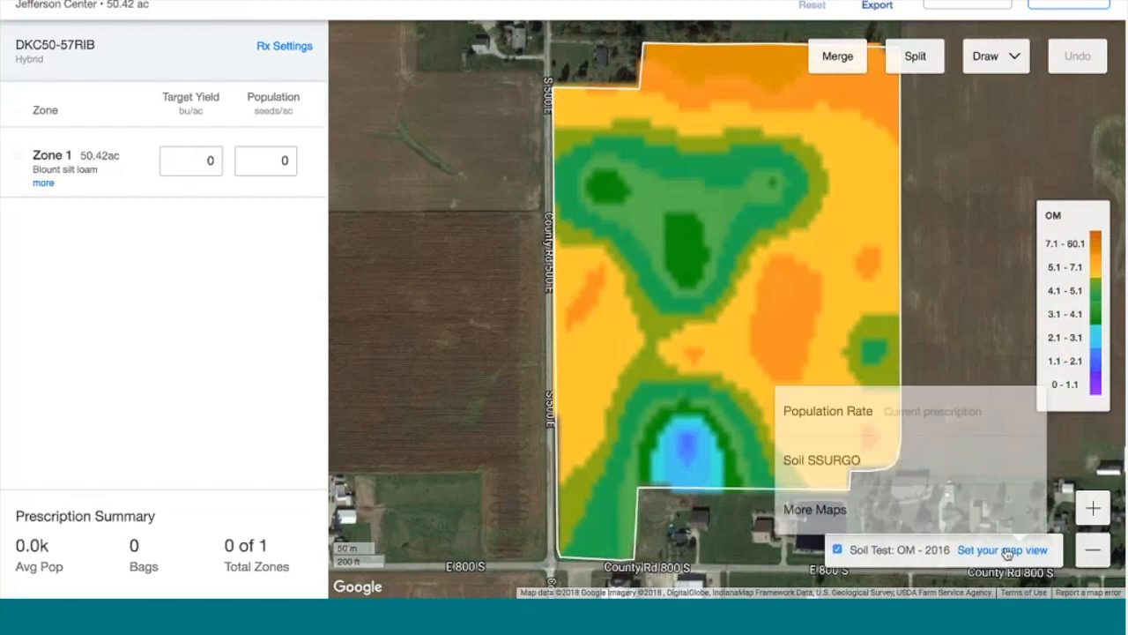
click(851, 511)
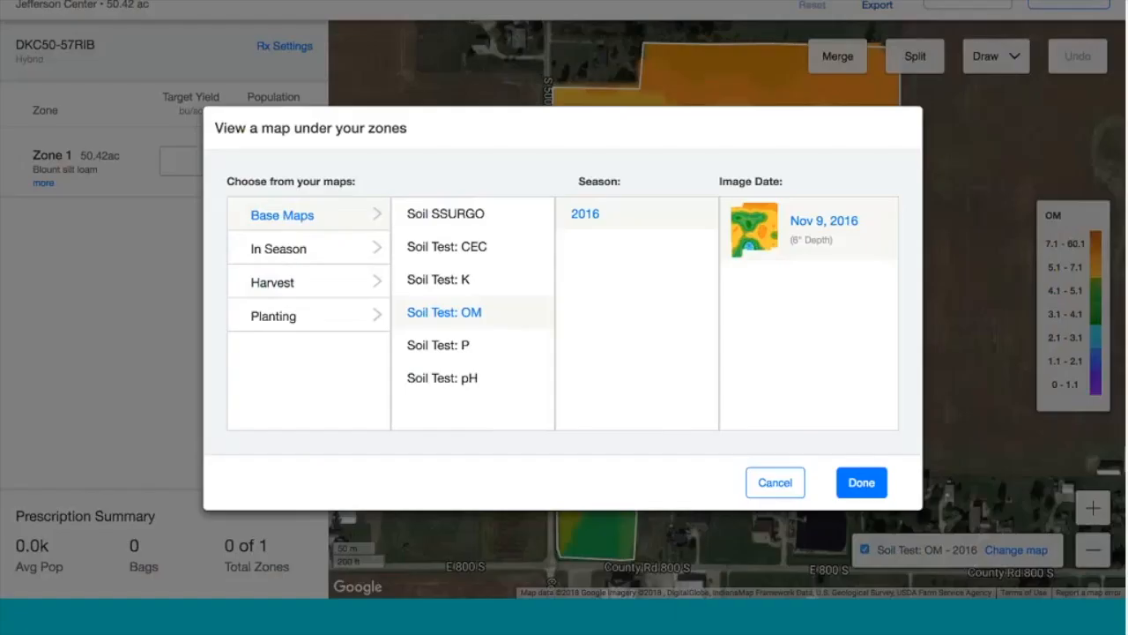
click(325, 252)
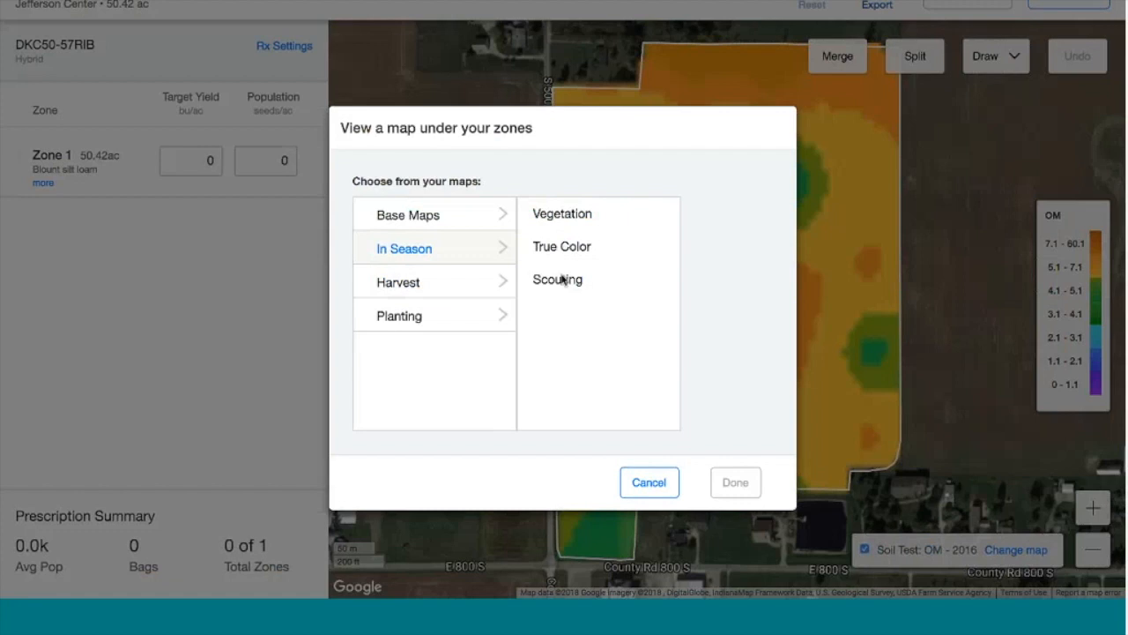
click(440, 293)
click(441, 321)
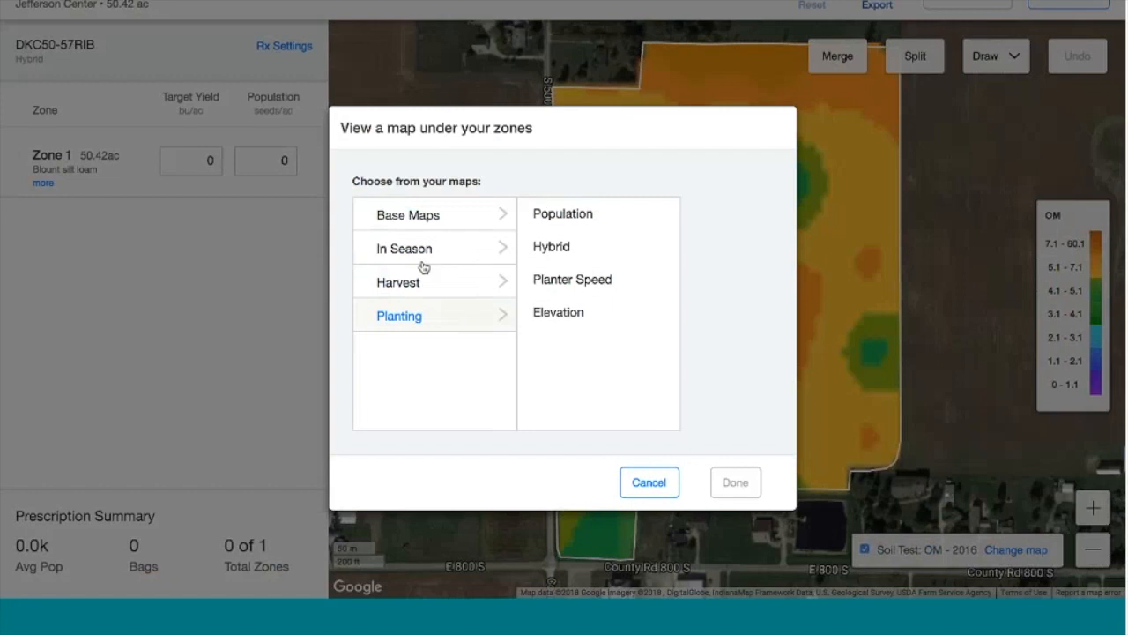
click(436, 285)
click(546, 213)
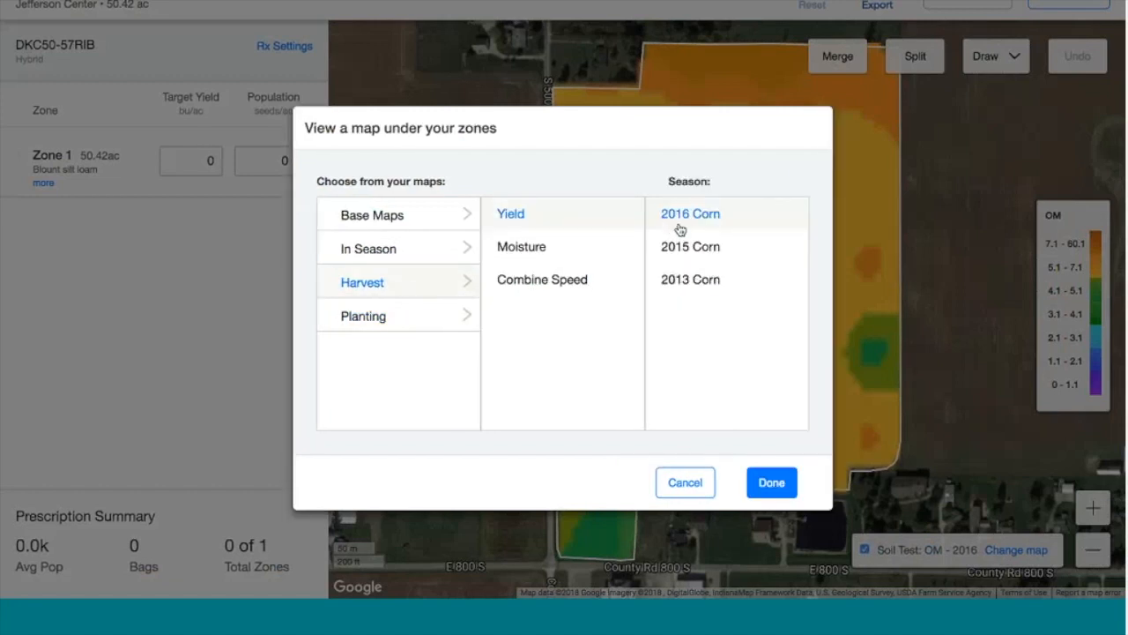
click(757, 482)
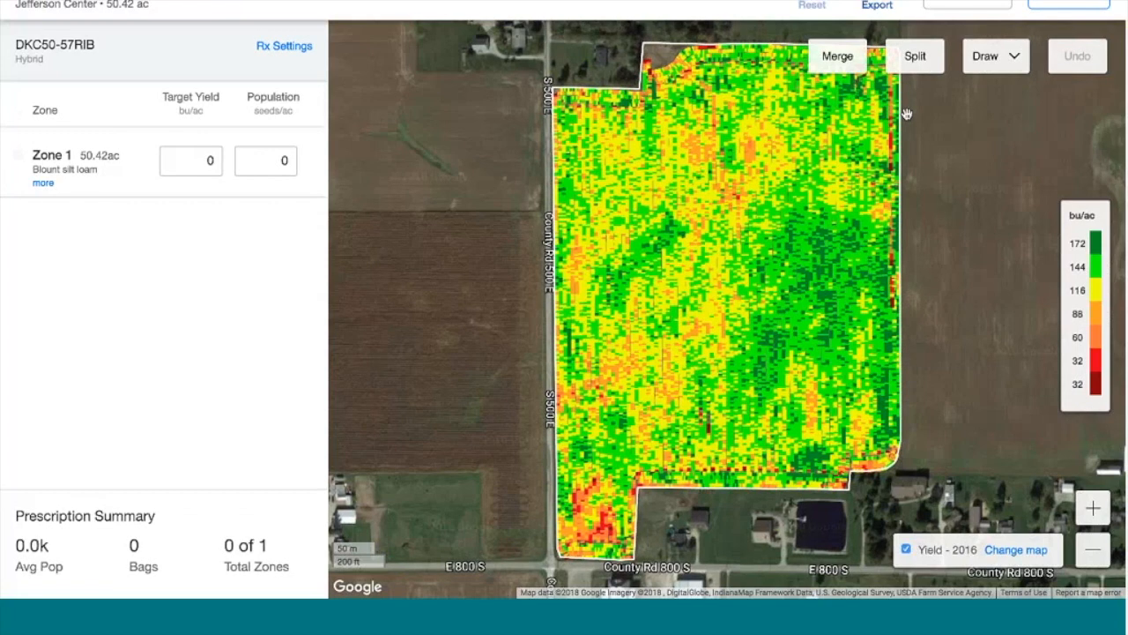
Zoom out and trace a polygon along the top and west side of the eastern high-yield area
click(936, 60)
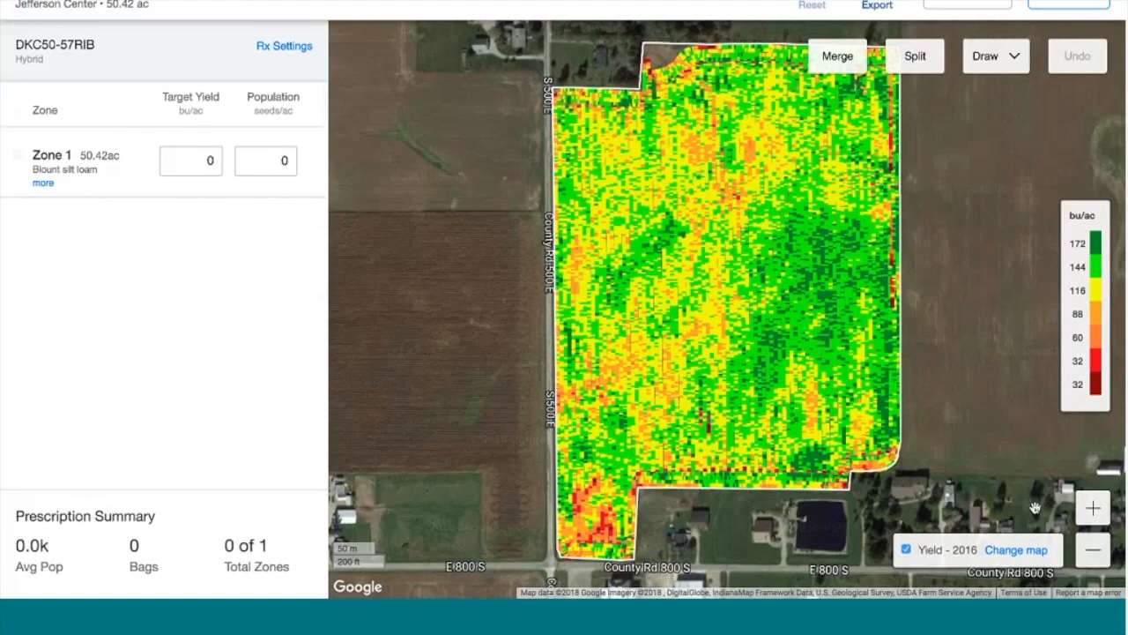
click(1093, 549)
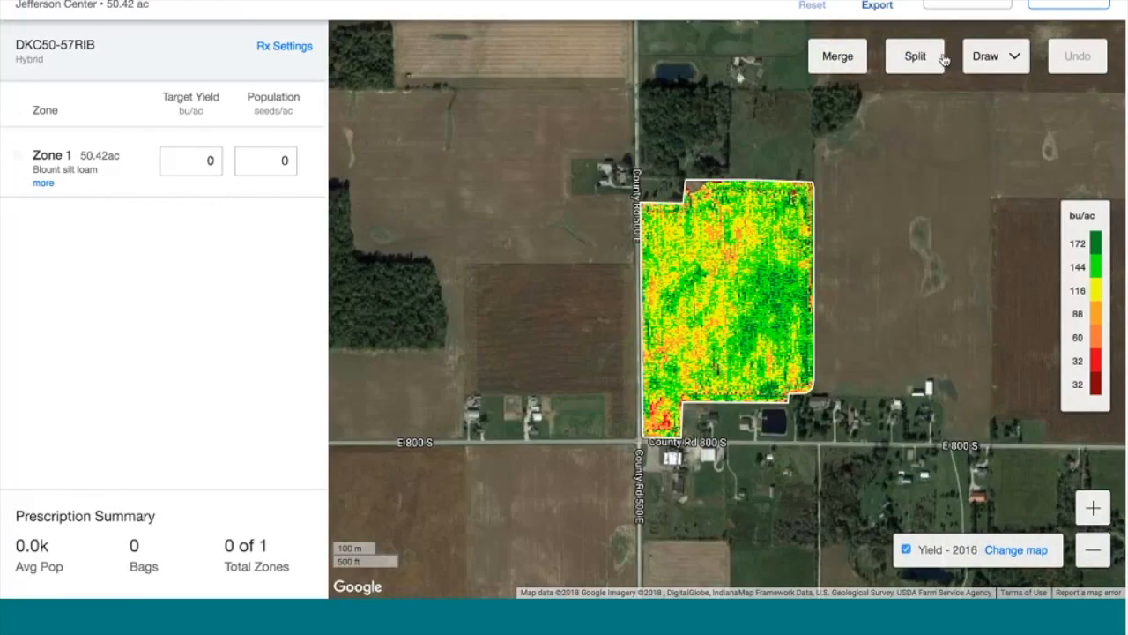
click(989, 60)
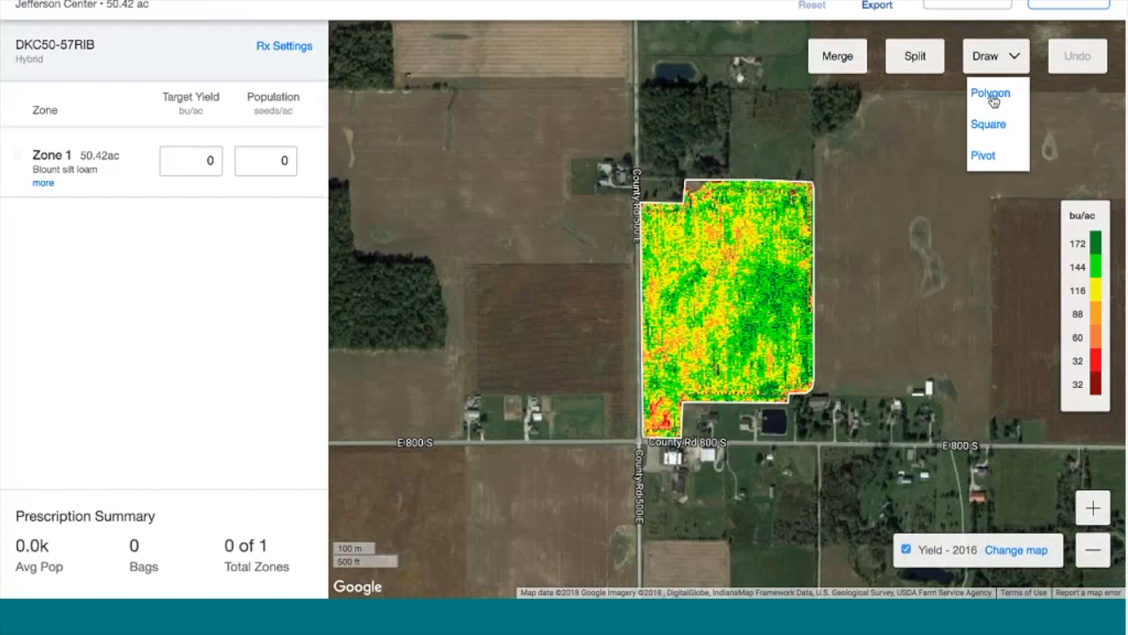
click(990, 97)
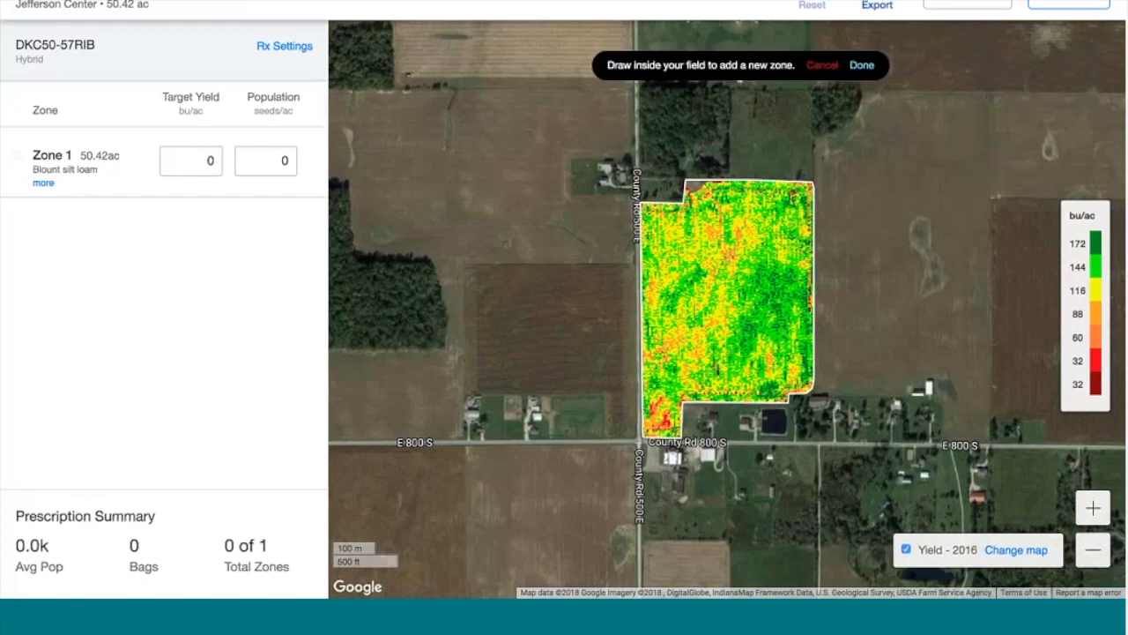
click(815, 277)
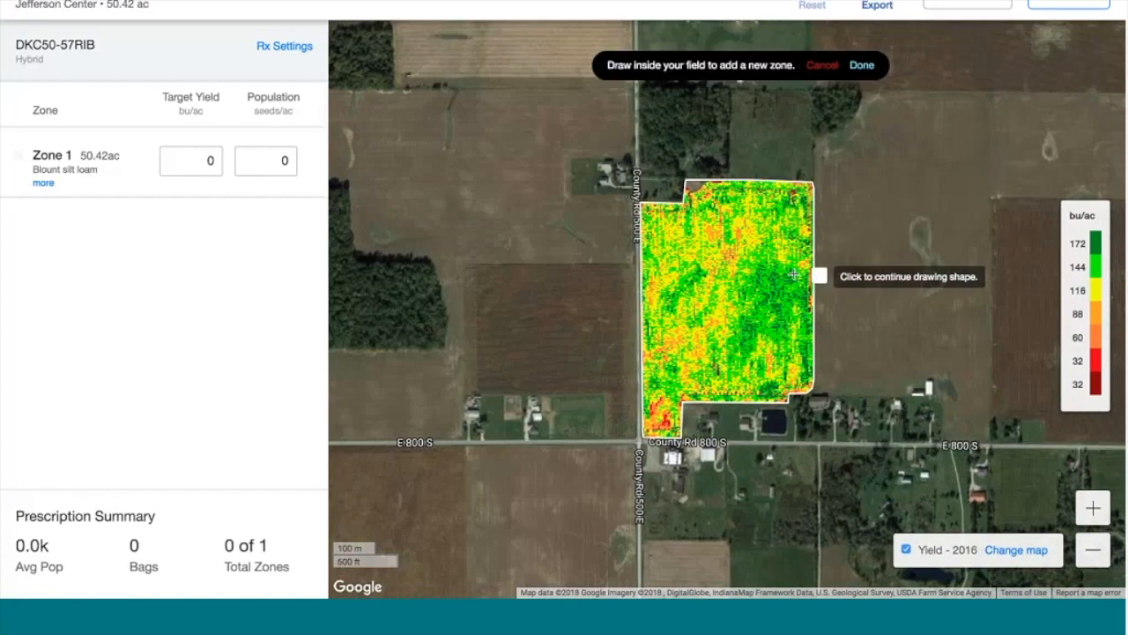
click(794, 265)
click(768, 260)
click(745, 269)
click(739, 295)
click(743, 308)
click(734, 332)
click(729, 353)
click(733, 370)
Finish the outline along the bottom, close it, adjust the east corner, and keep Zone 2 (8.93 ac)
click(754, 354)
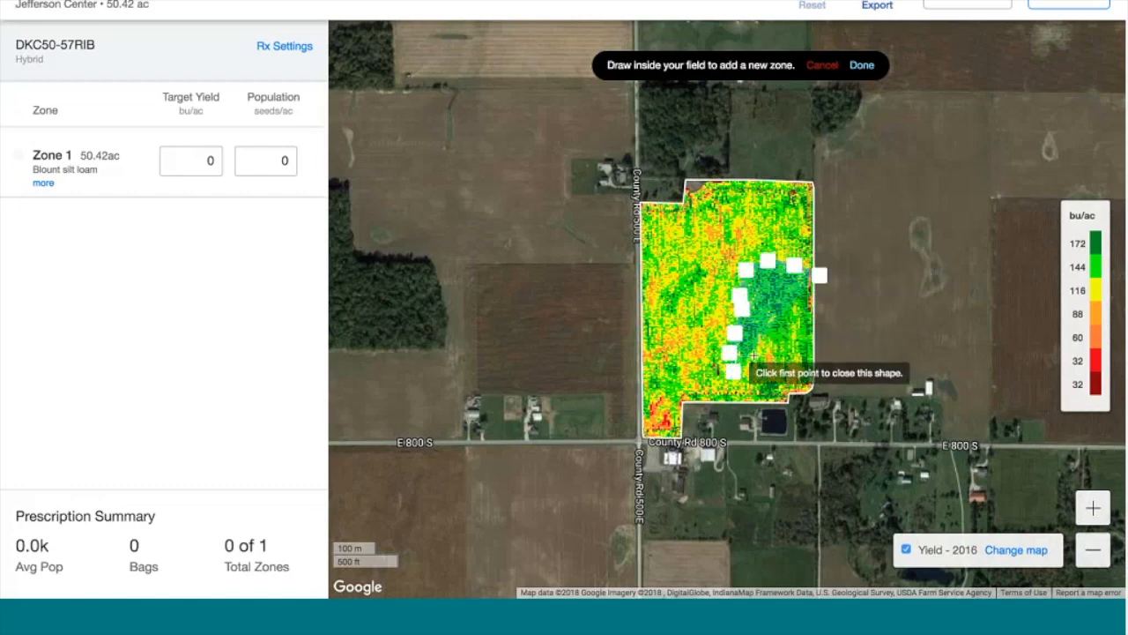
click(770, 336)
click(795, 347)
click(806, 365)
click(808, 386)
click(822, 386)
click(820, 277)
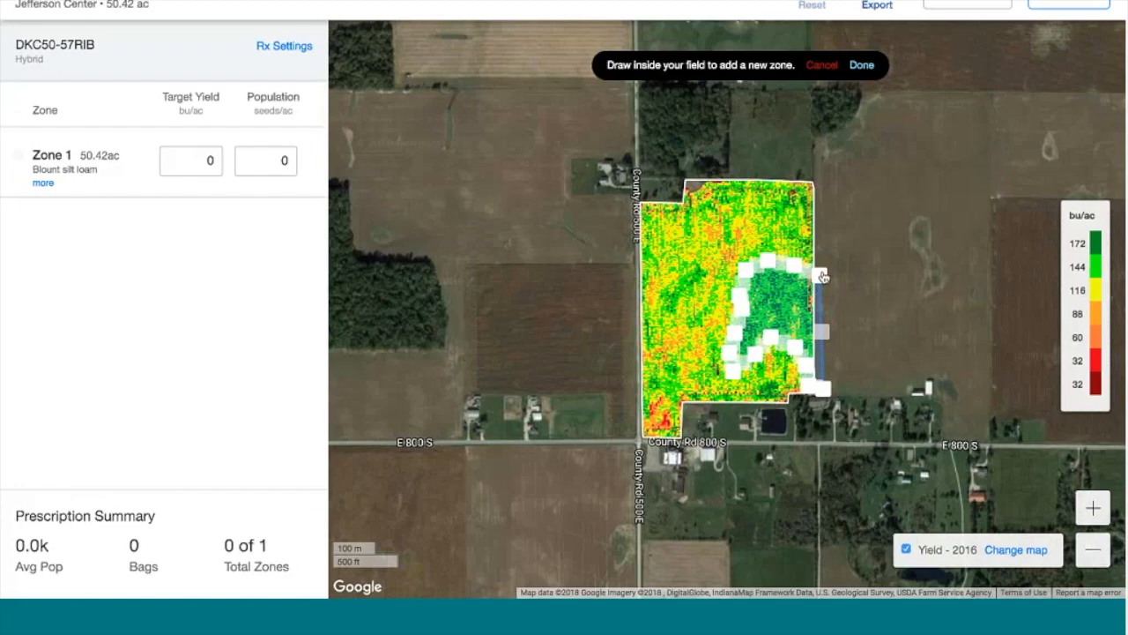
click(822, 277)
drag(799, 270, 817, 265)
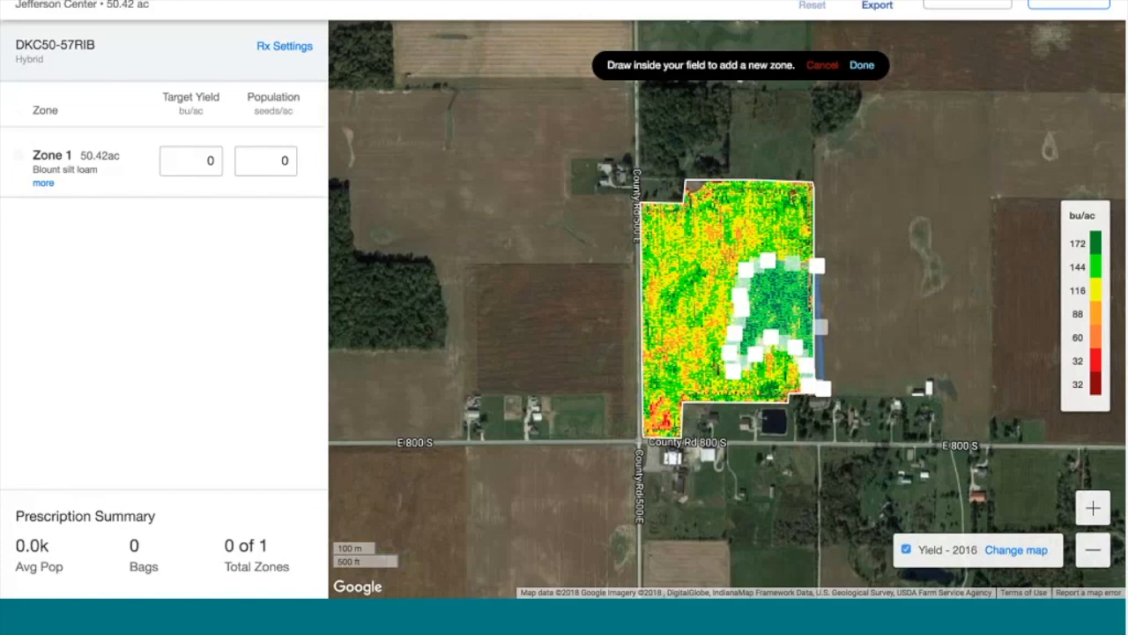
click(862, 67)
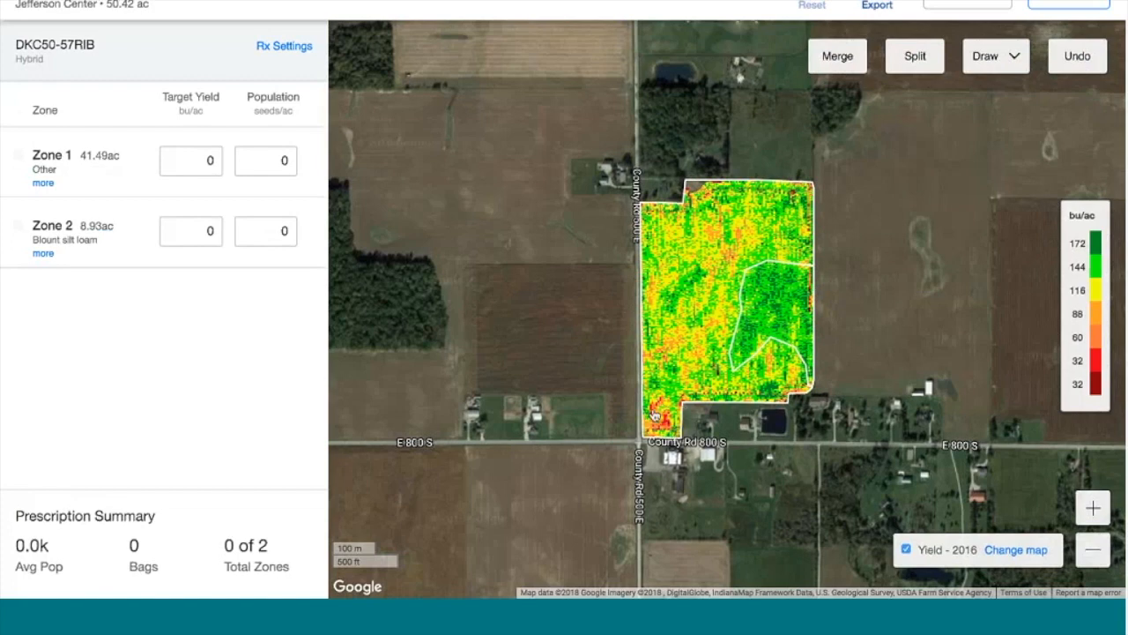
Draw a polygon around the low-yield southwest corner and keep it as Zone 3
click(991, 66)
click(984, 92)
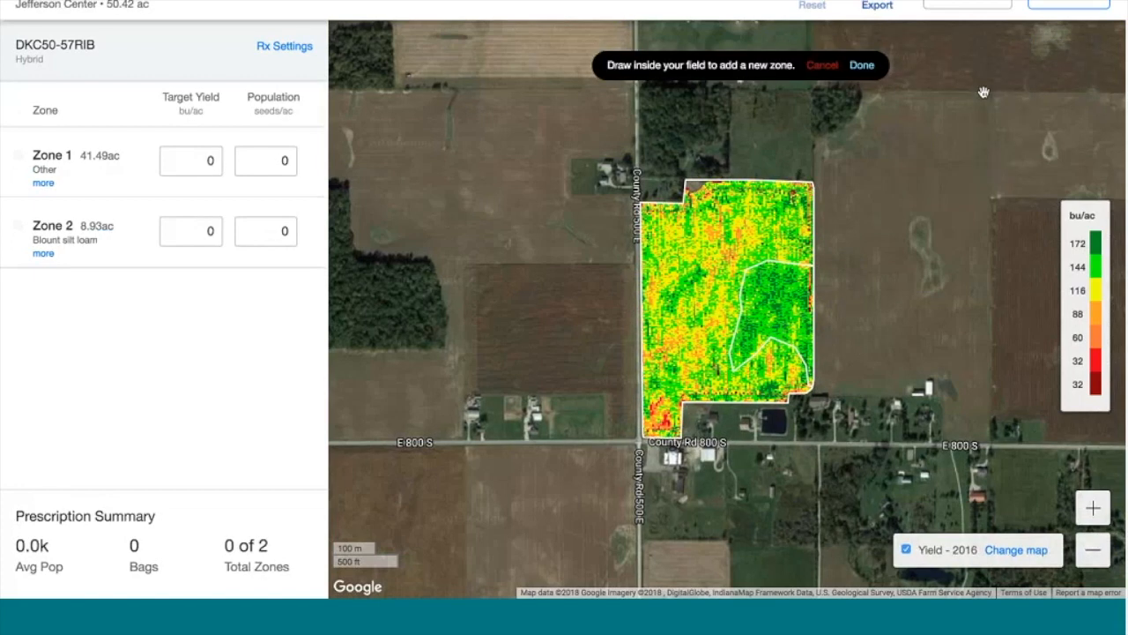
click(629, 399)
click(629, 440)
click(657, 450)
click(698, 440)
click(696, 412)
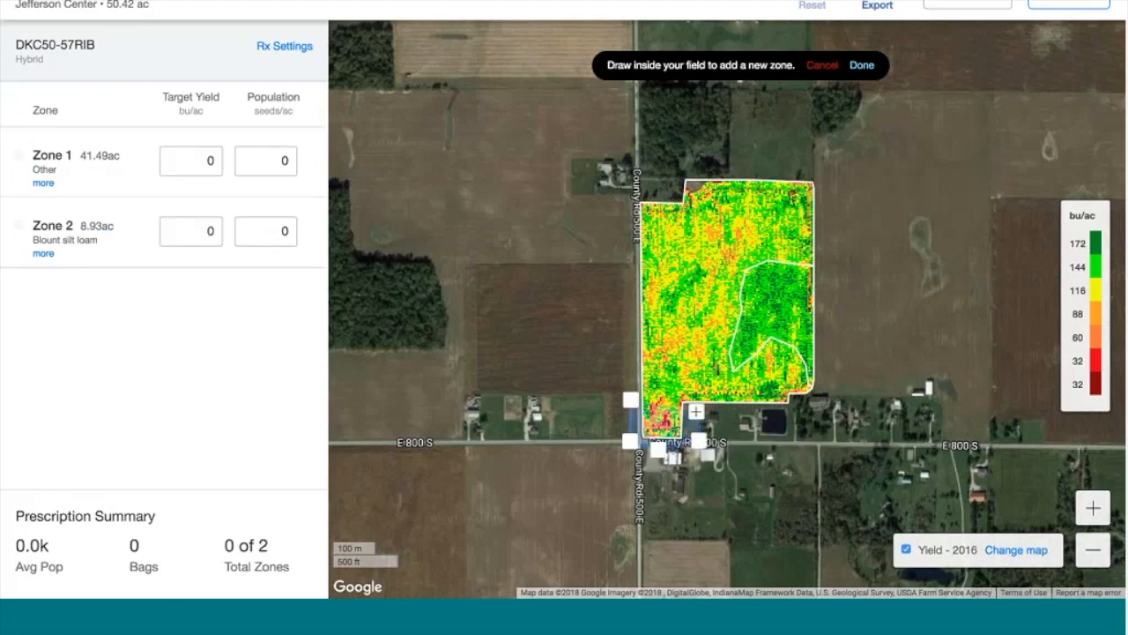
click(631, 401)
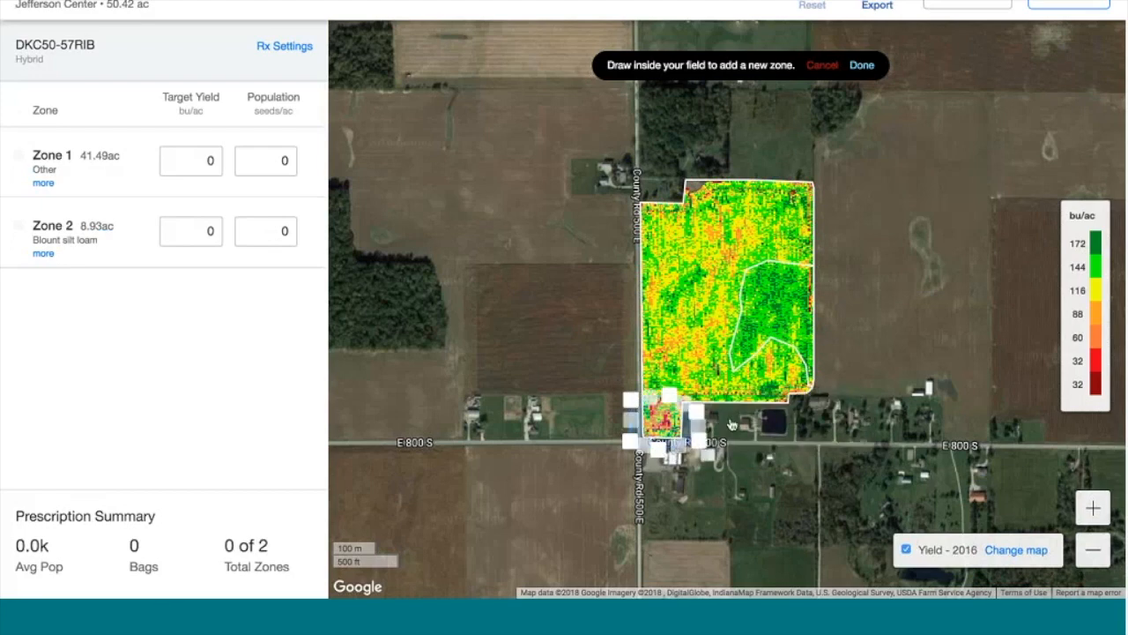
click(861, 65)
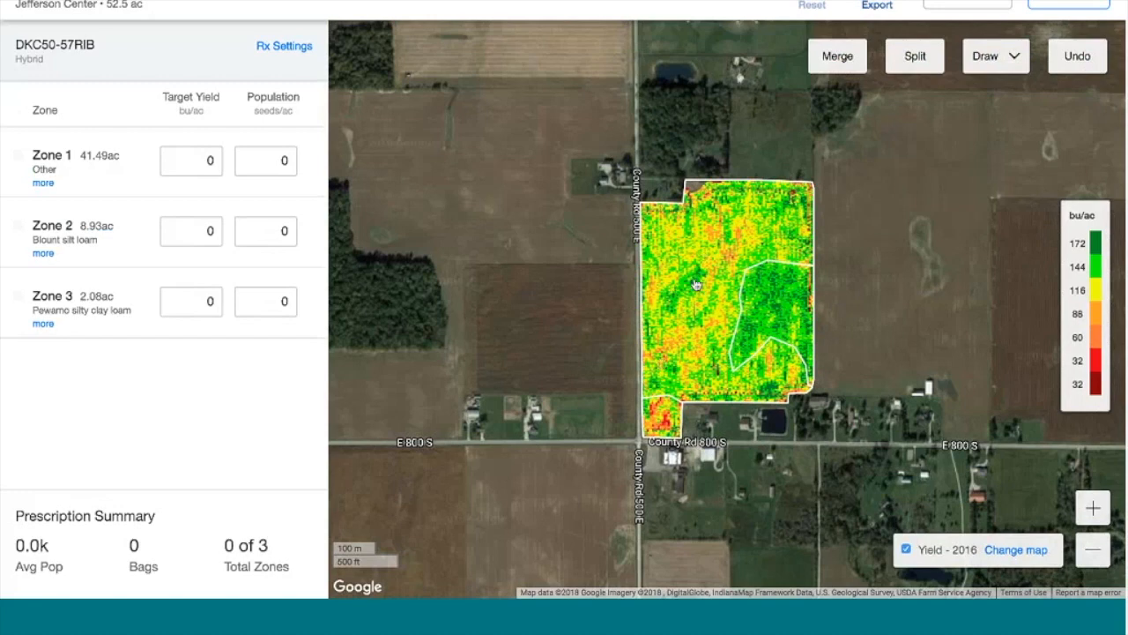
Give Zone 1 a target yield of 150 bu/ac and population 30,000
click(136, 146)
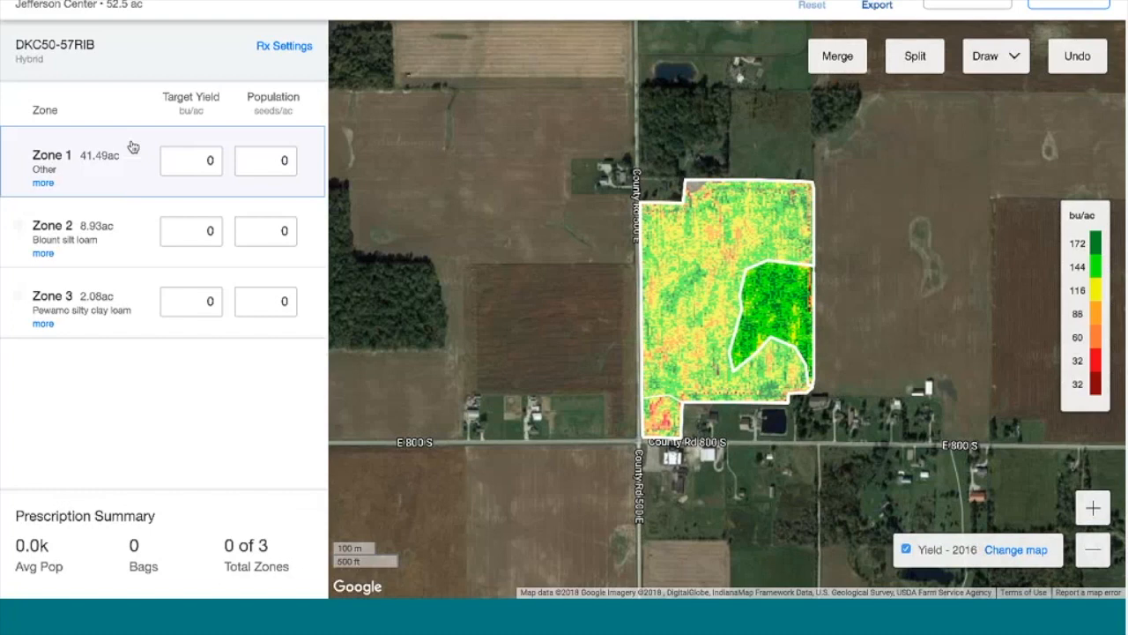
click(186, 162)
text(150)
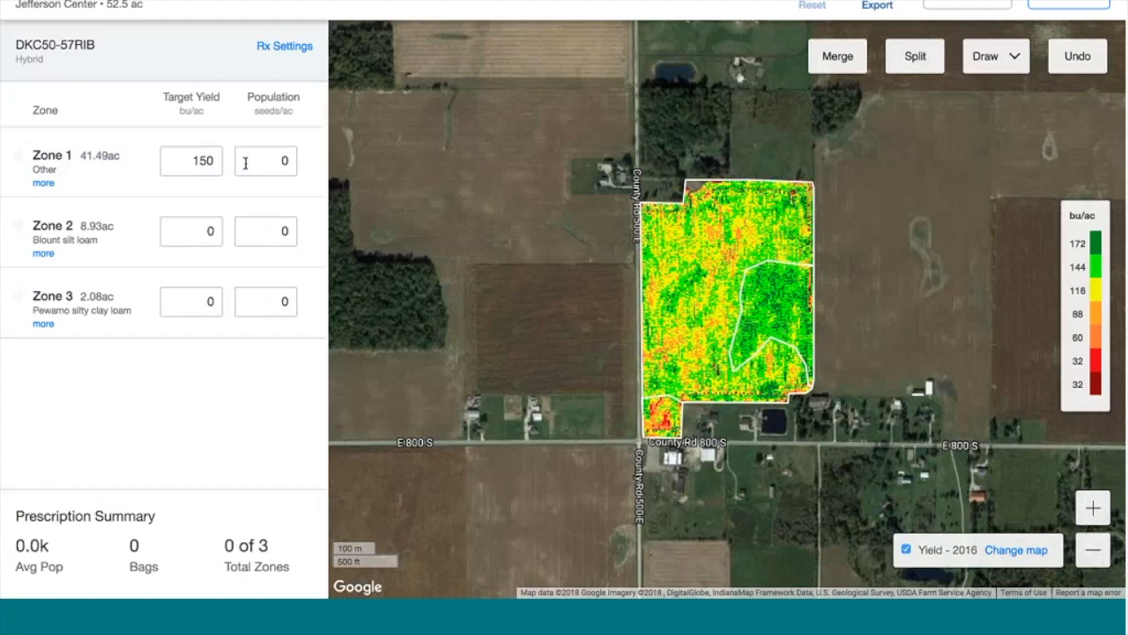
double_click(286, 161)
text(30,000)
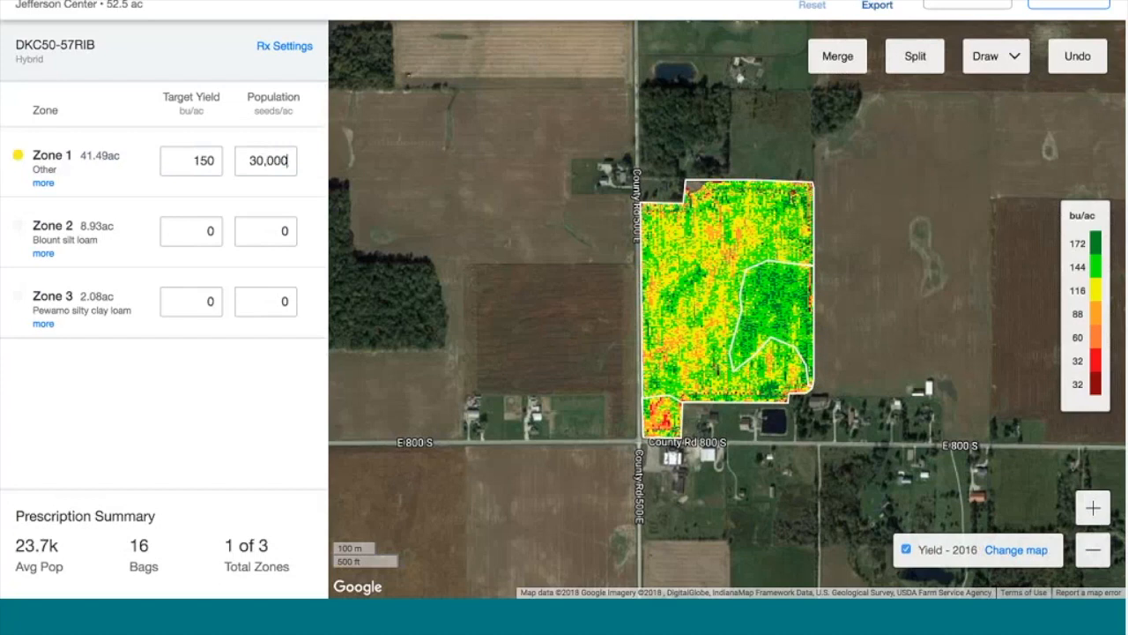
Give Zone 2 a target yield of 180 bu/ac and population 33,000
click(123, 226)
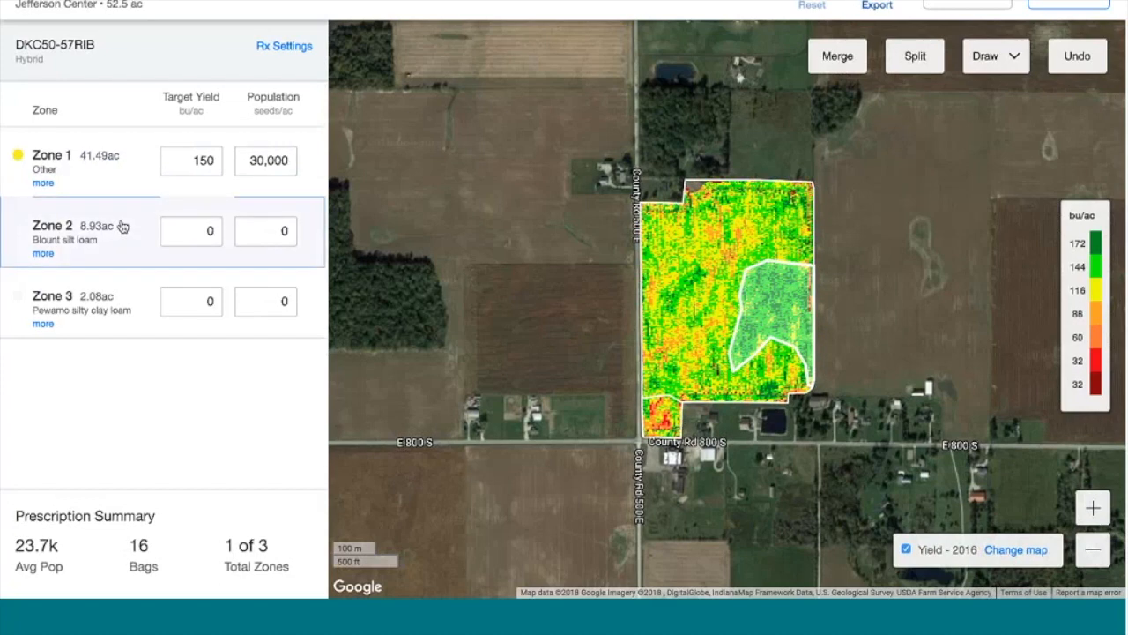
click(212, 231)
text(1)
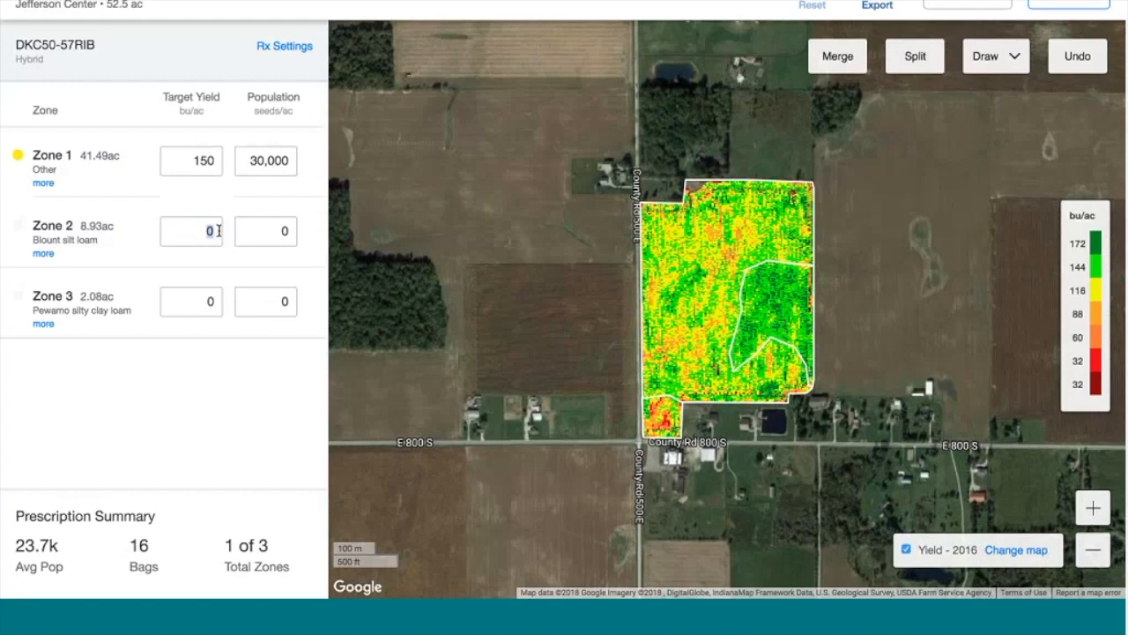
text(80)
click(294, 230)
text(33,000)
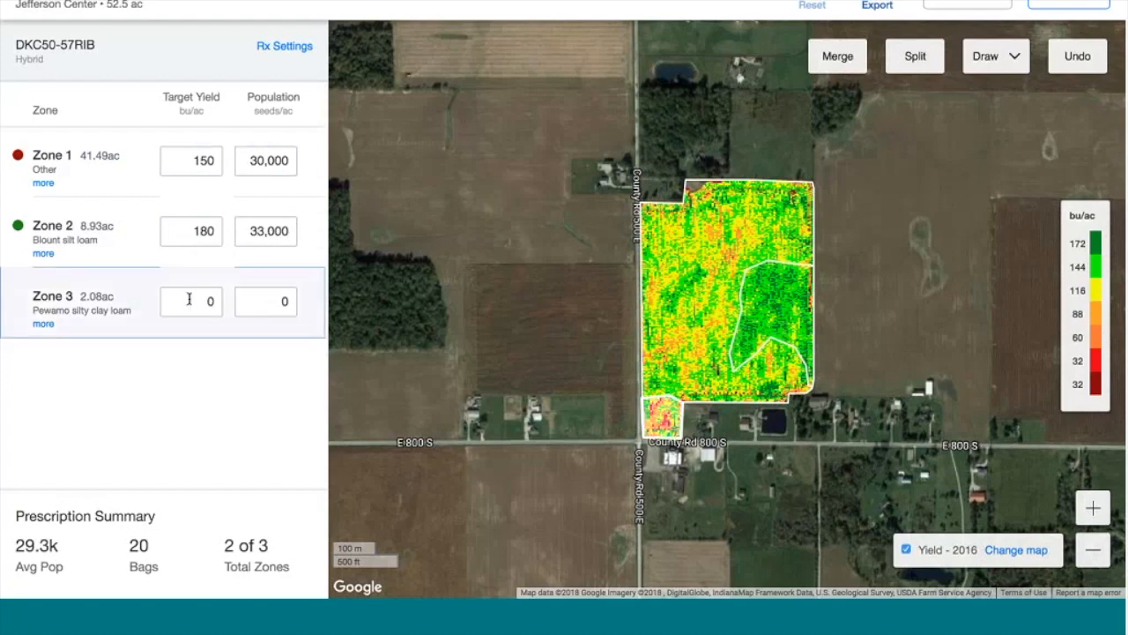
Give Zone 3 a target yield of 100 bu/ac and population 27,000
click(202, 301)
text(100)
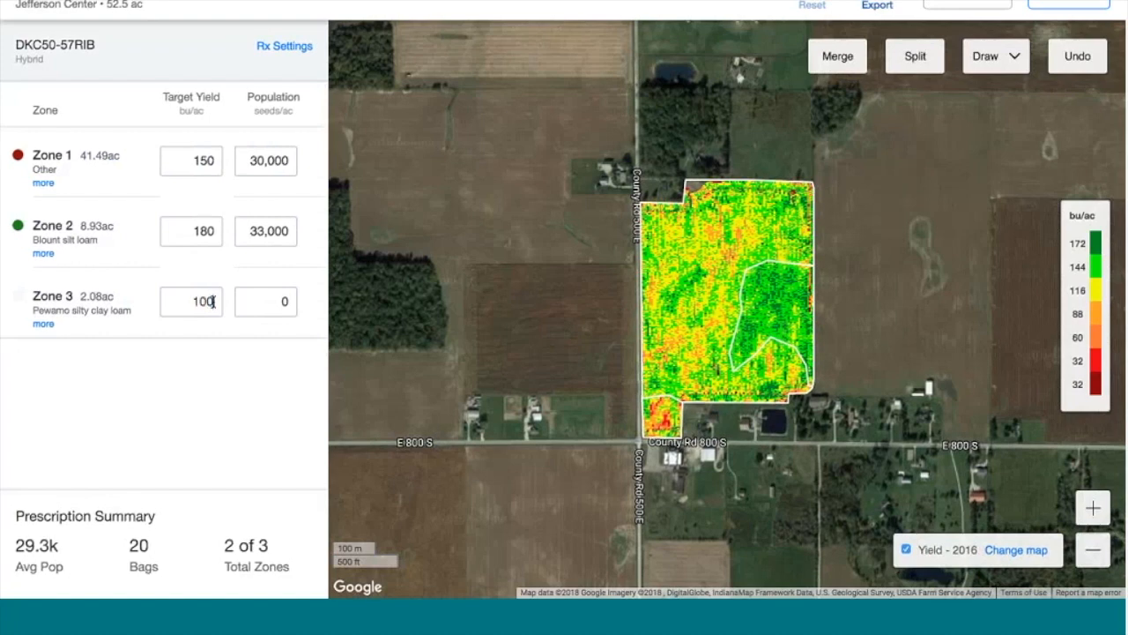
click(286, 296)
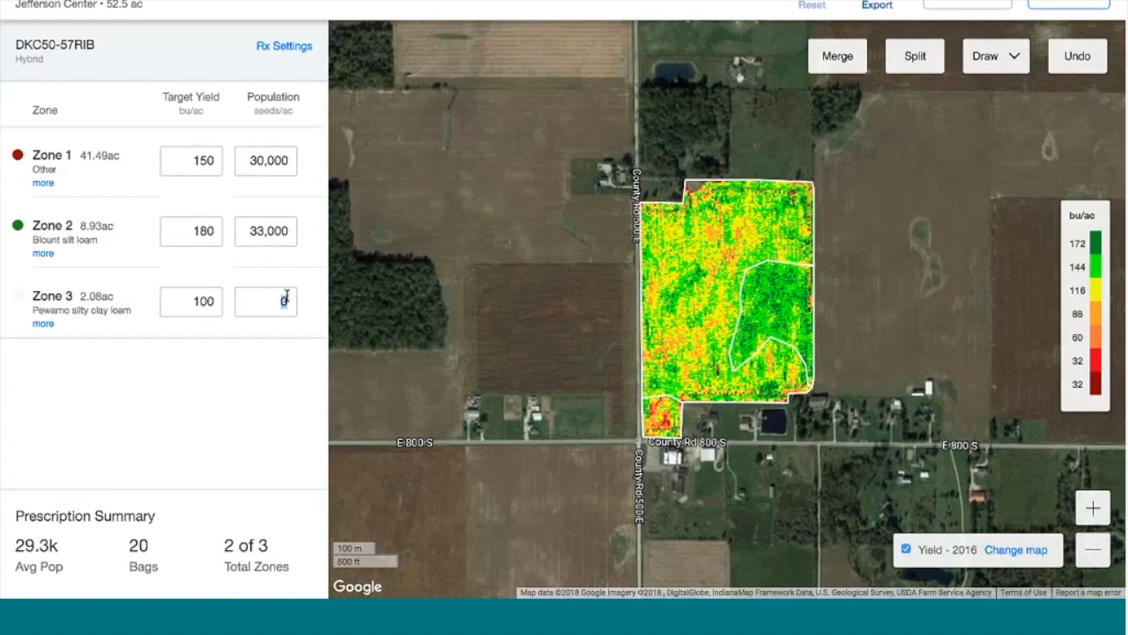
text(27,000)
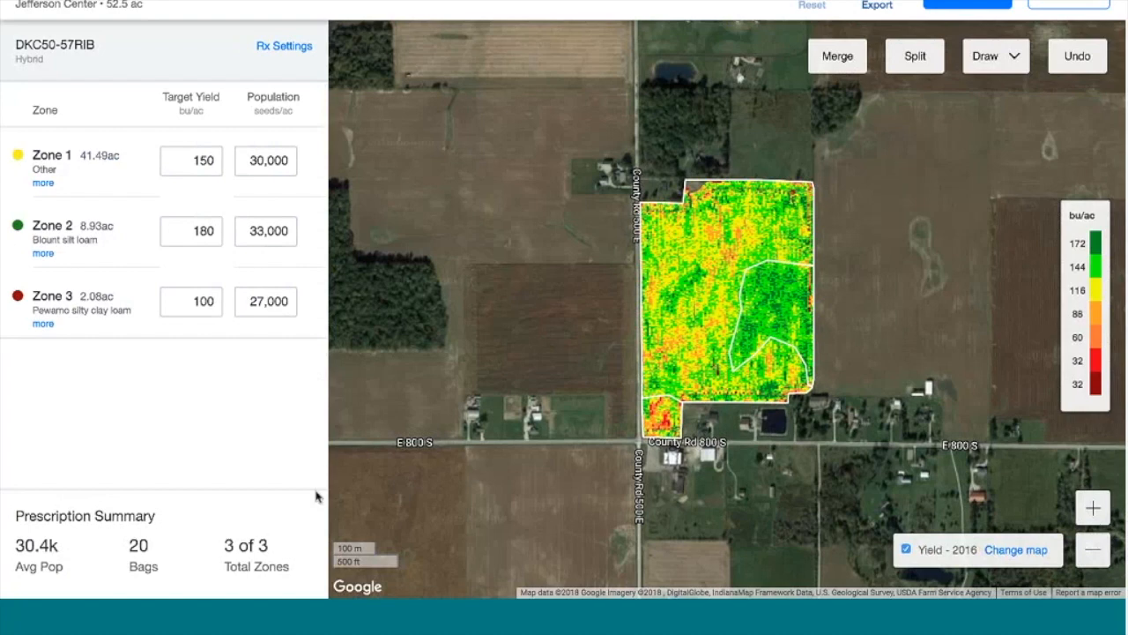
Replace the 2016 yield map with the Population Rate prescription map and bring up export choices
click(1017, 551)
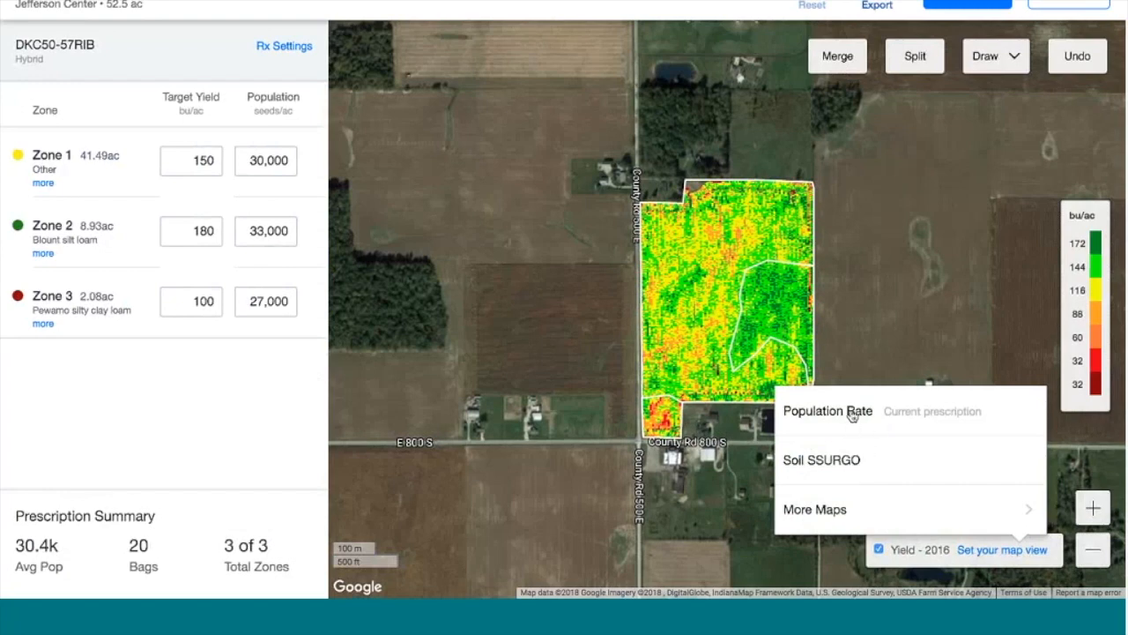
click(852, 414)
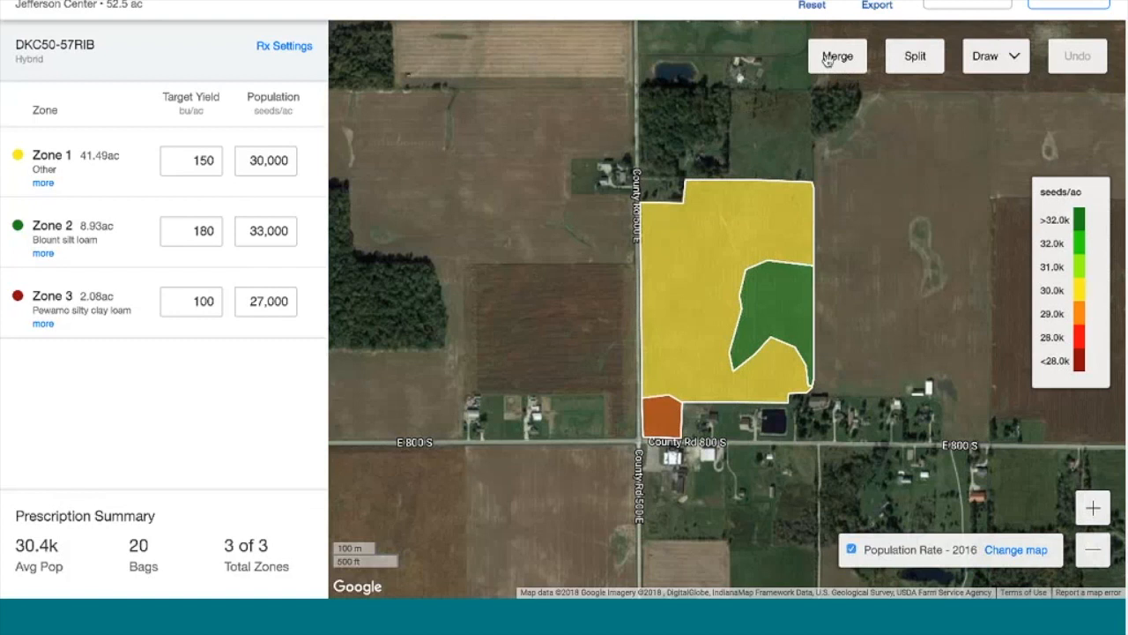
click(877, 6)
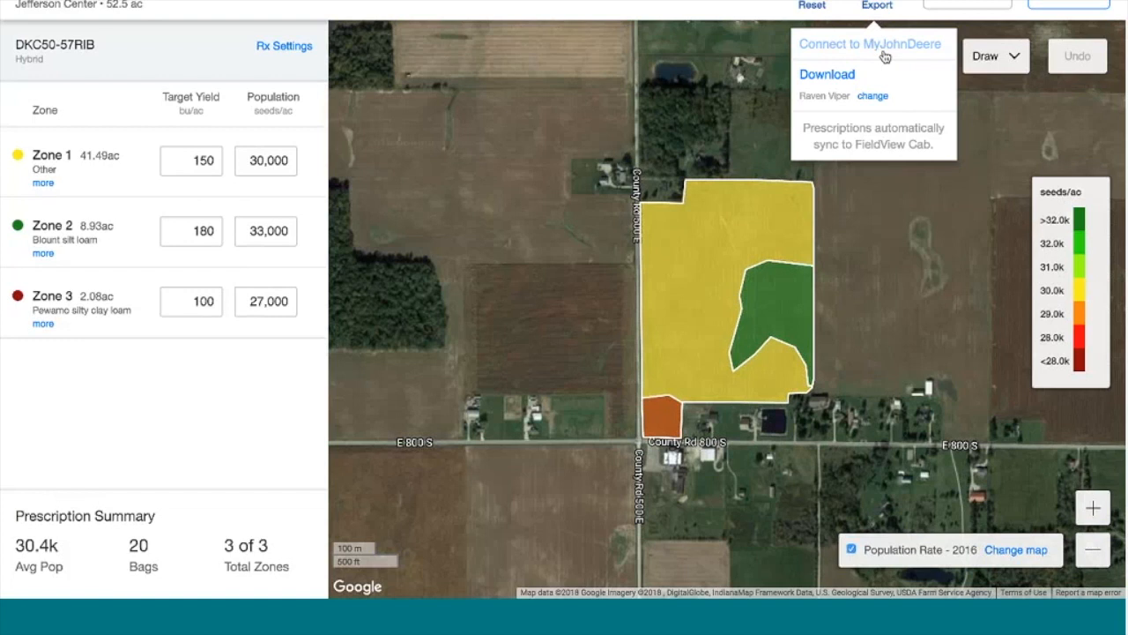
Browse the download monitor formats, keep Raven Viper, and cancel without exporting
click(872, 98)
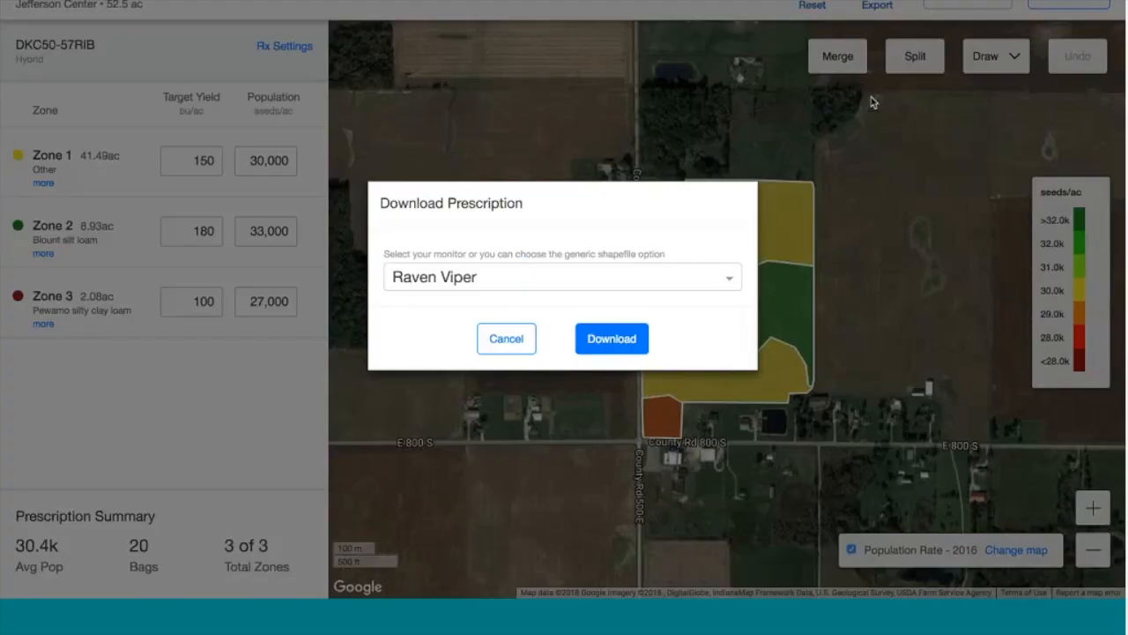
click(705, 295)
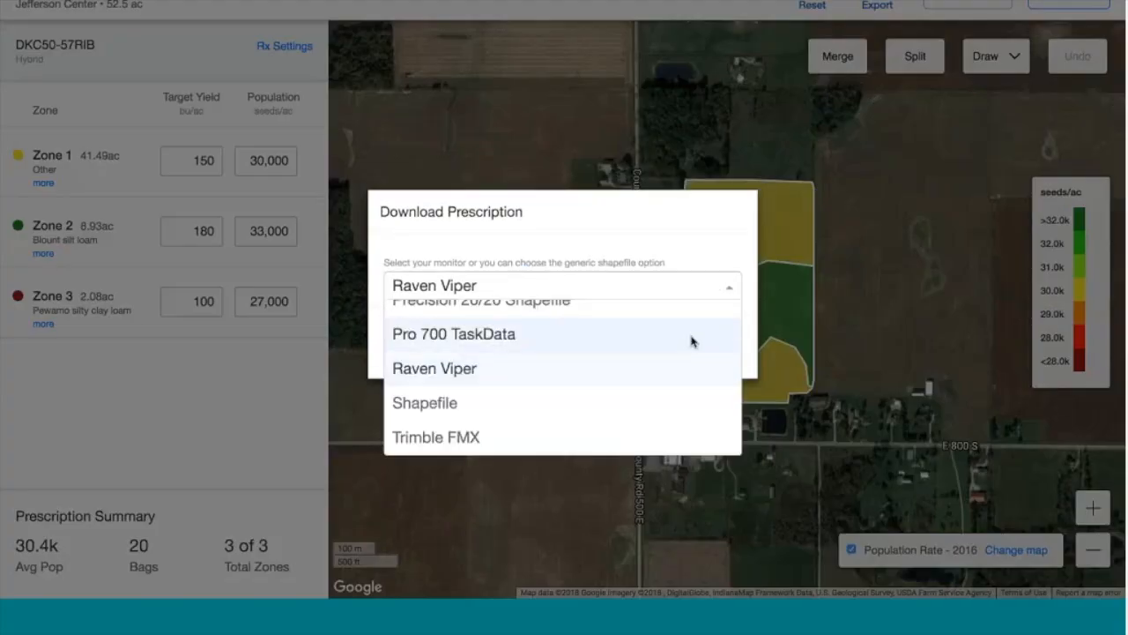
scroll(692, 344, up, 5)
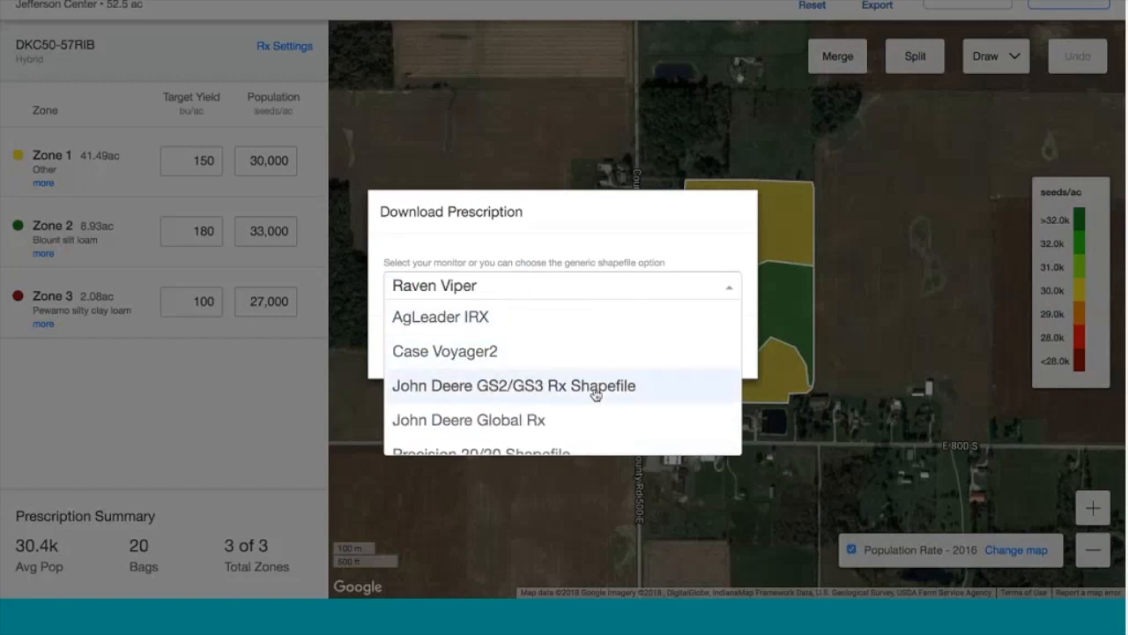
scroll(595, 393, down, 3)
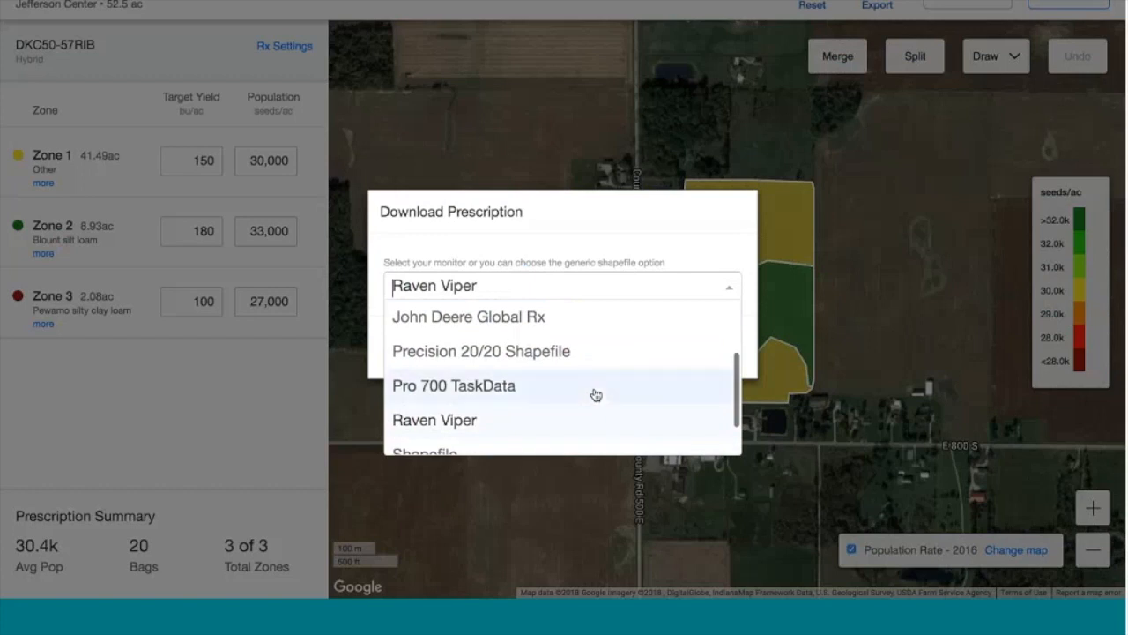
scroll(596, 394, down, 2)
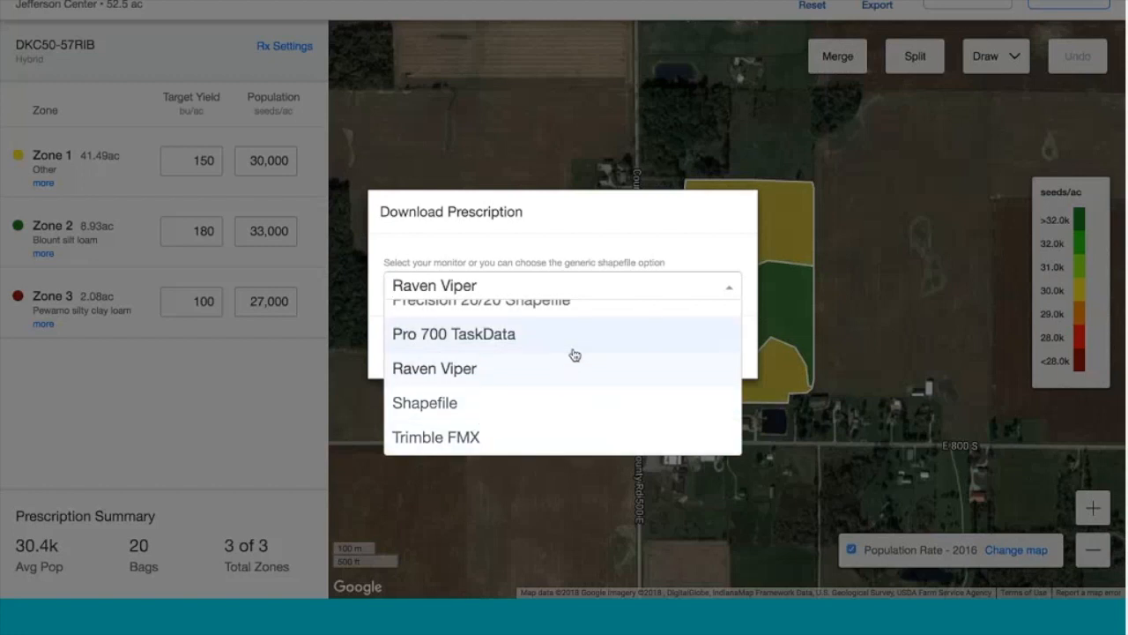
scroll(574, 355, up, 3)
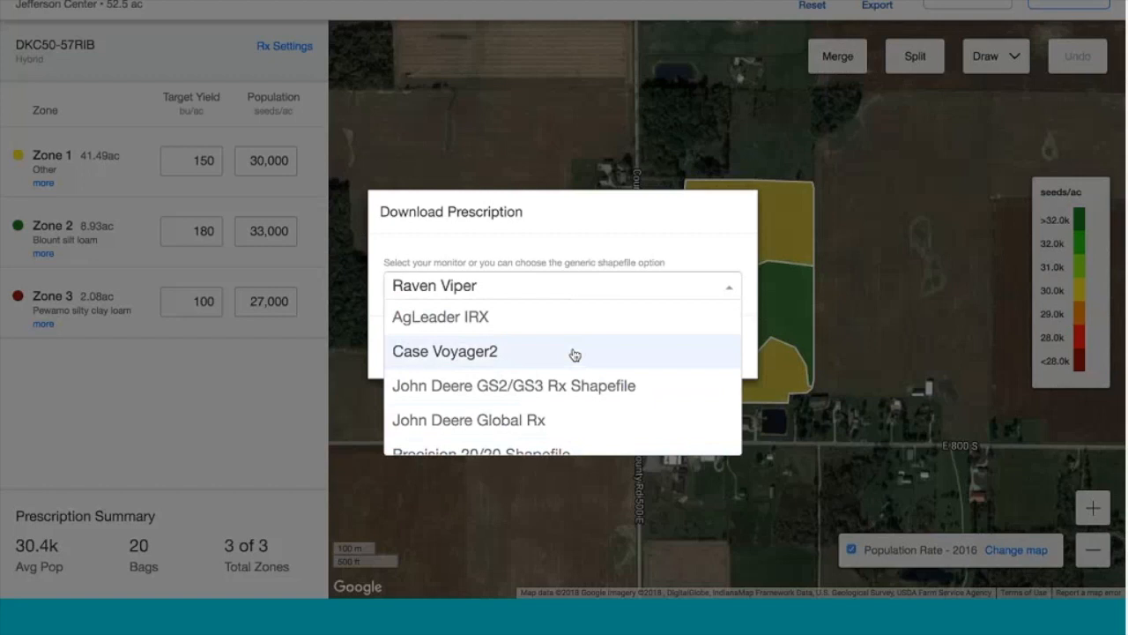
click(603, 225)
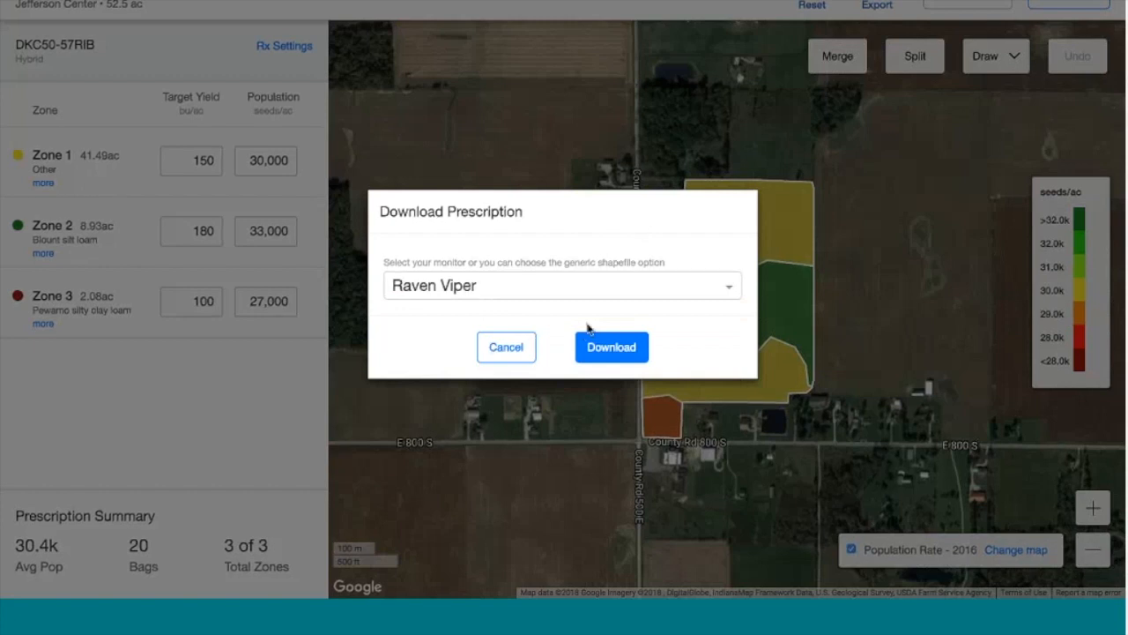
click(515, 342)
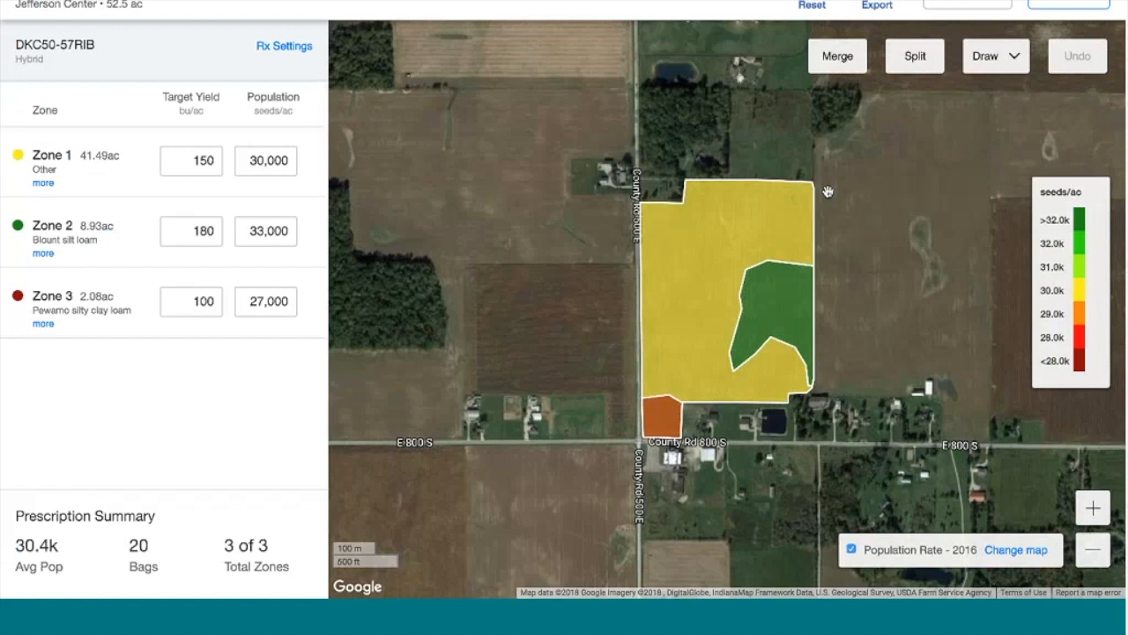
click(1012, 69)
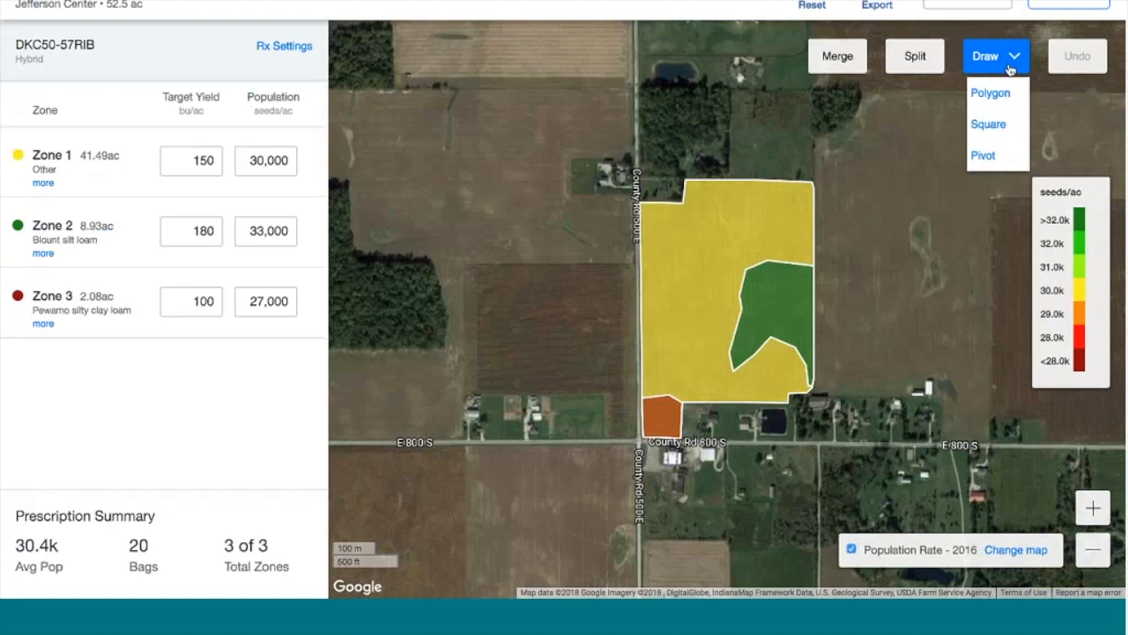
click(985, 156)
mouse_move(689, 253)
mouse_down()
mouse_move(749, 308)
mouse_move(728, 275)
mouse_move(738, 264)
mouse_move(738, 288)
mouse_move(789, 317)
mouse_move(733, 290)
mouse_move(742, 295)
mouse_up()
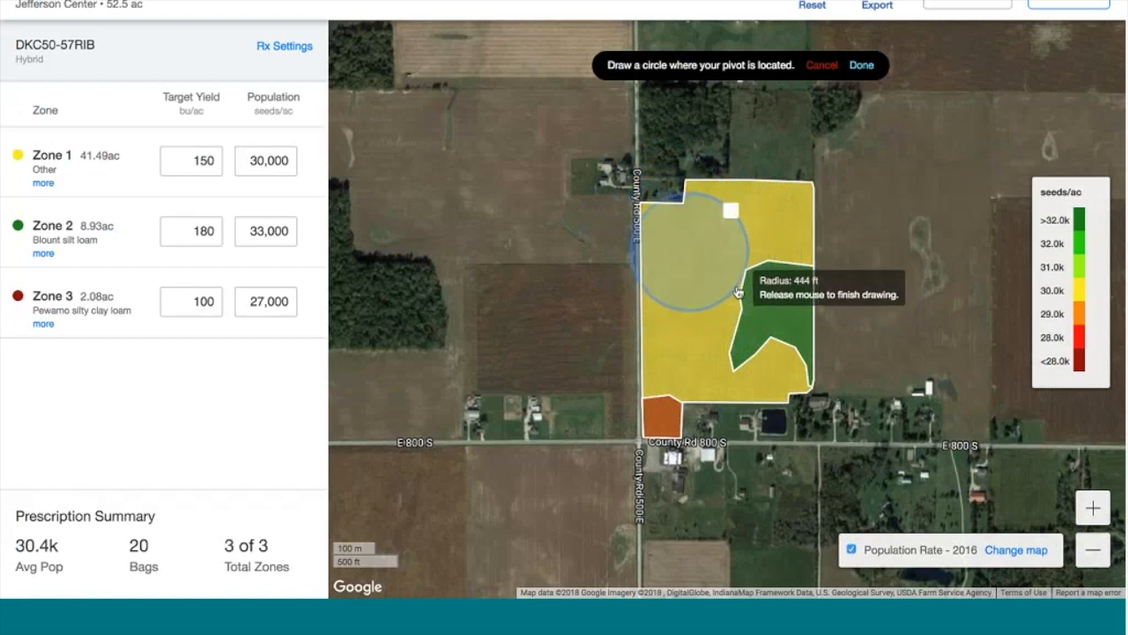
drag(693, 253, 722, 281)
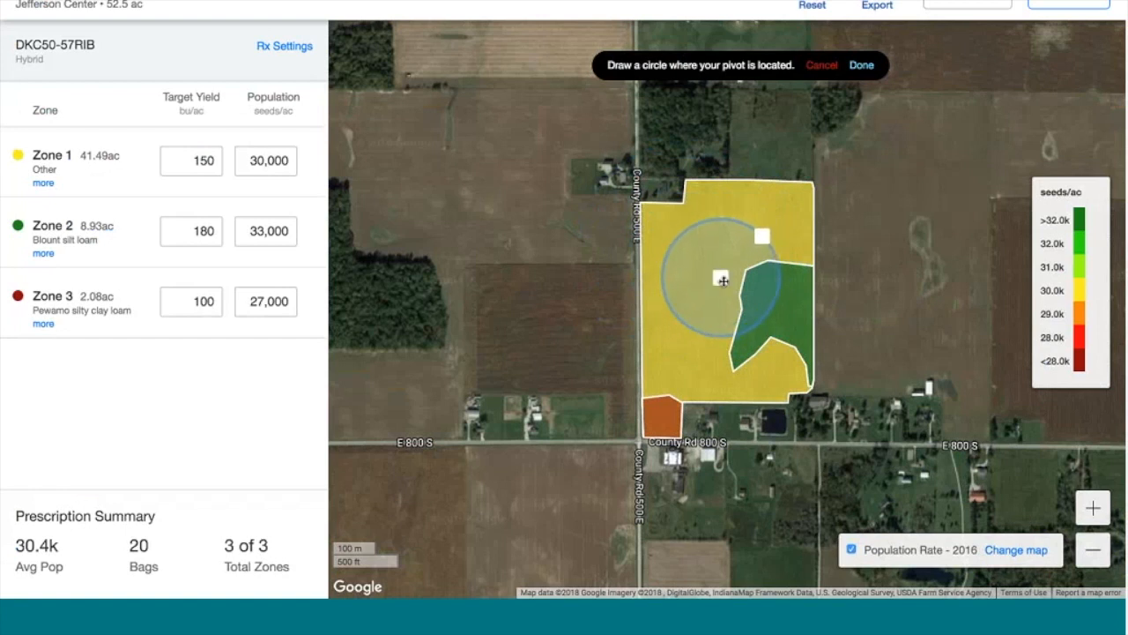
click(861, 67)
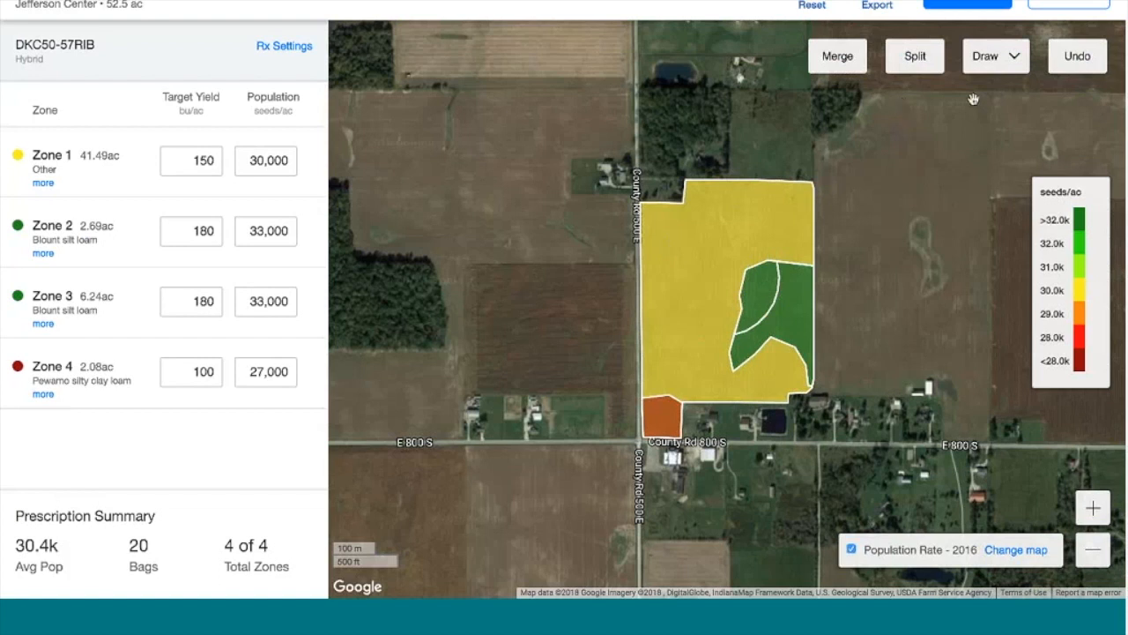
click(1013, 59)
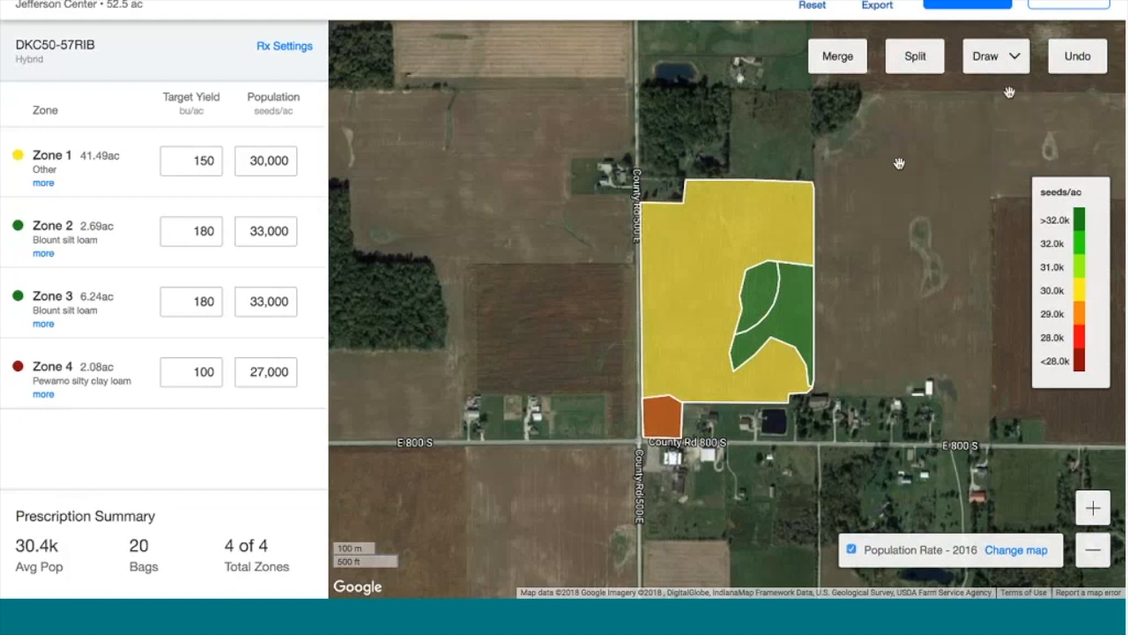
click(1079, 60)
click(1081, 62)
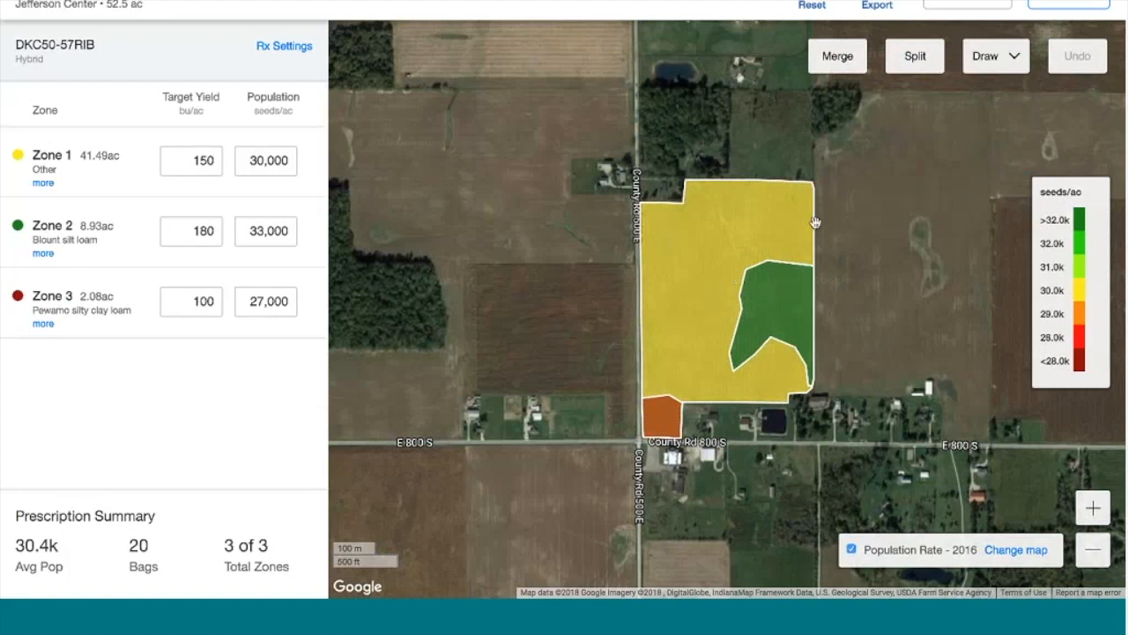
Draw a rectangular strip across the field middle as new Zone 4 of 6.73 ac
click(1013, 56)
click(1013, 56)
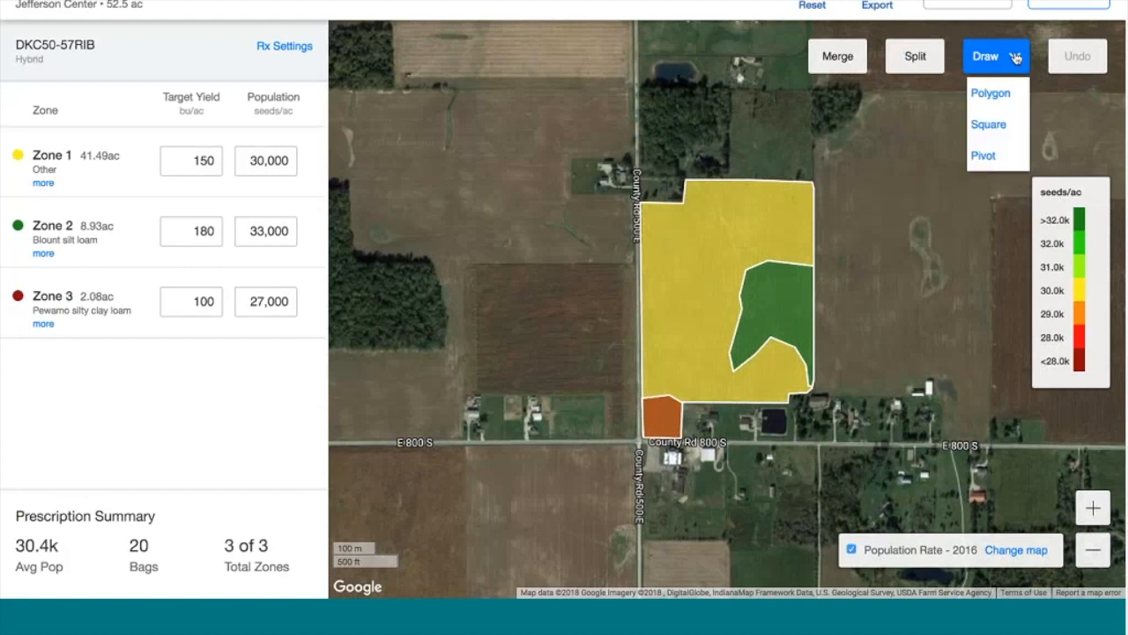
click(994, 132)
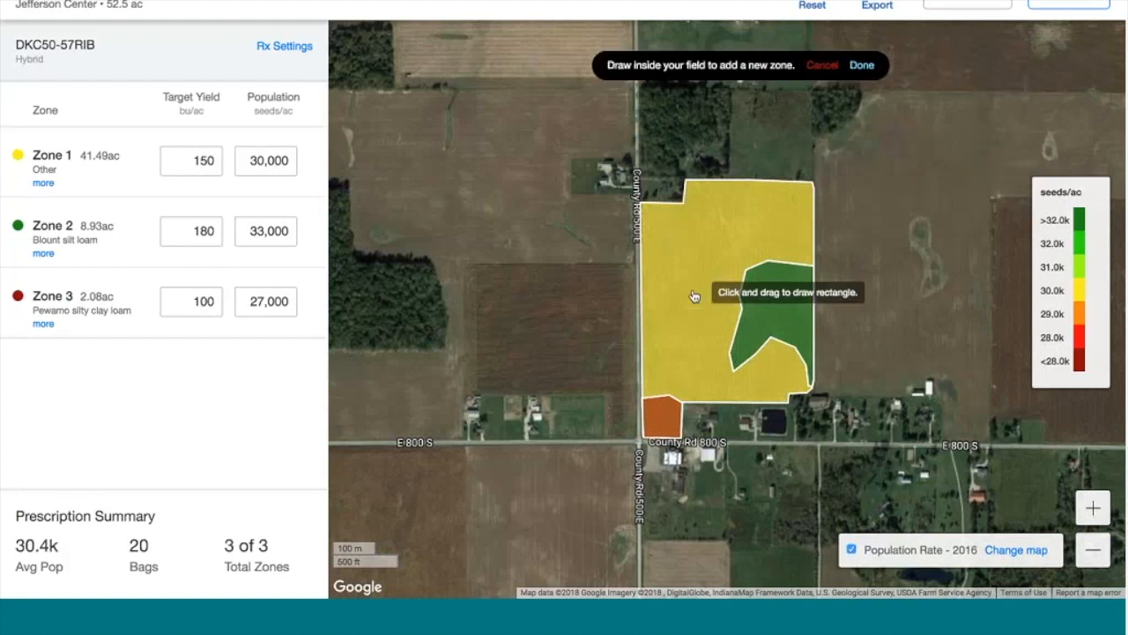
mouse_move(670, 276)
mouse_down()
mouse_move(755, 308)
mouse_move(854, 310)
mouse_up()
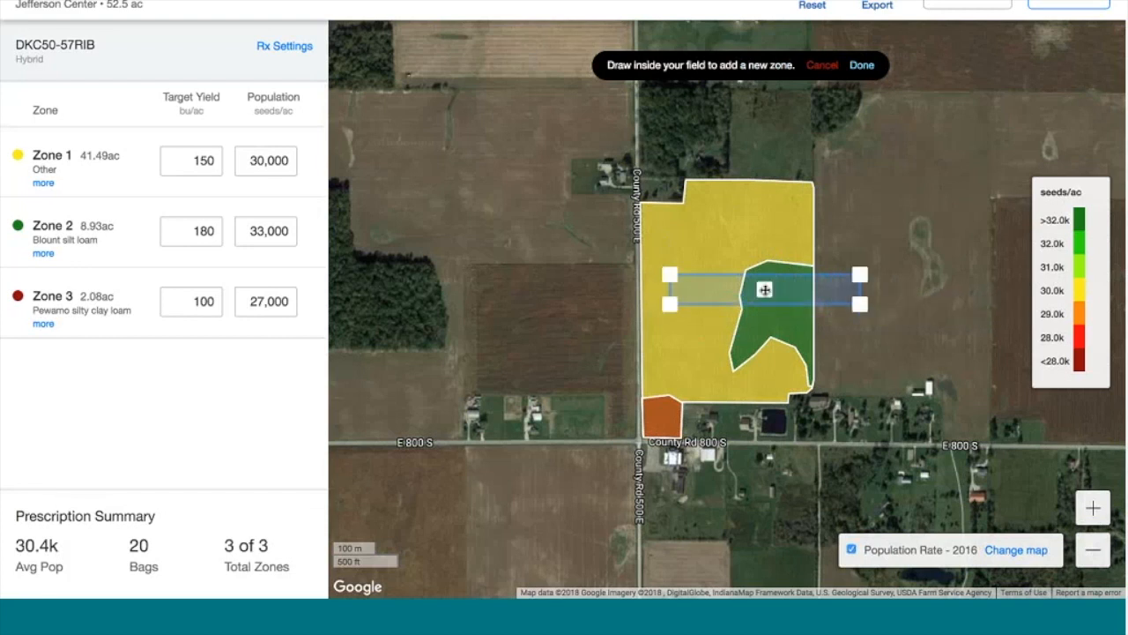
drag(758, 292, 723, 301)
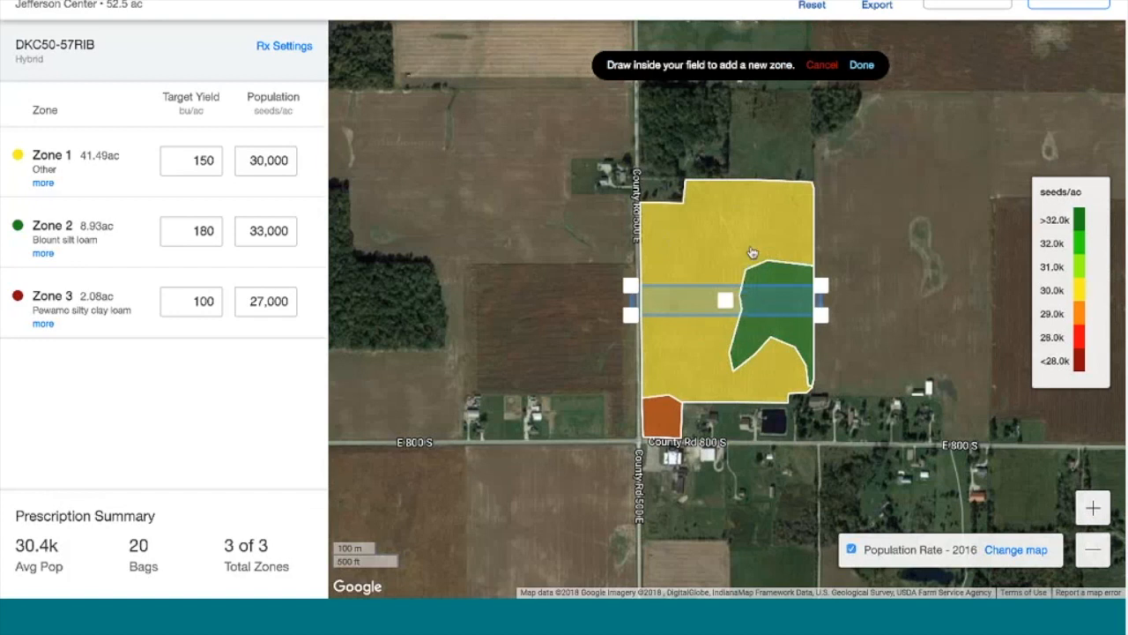
click(861, 64)
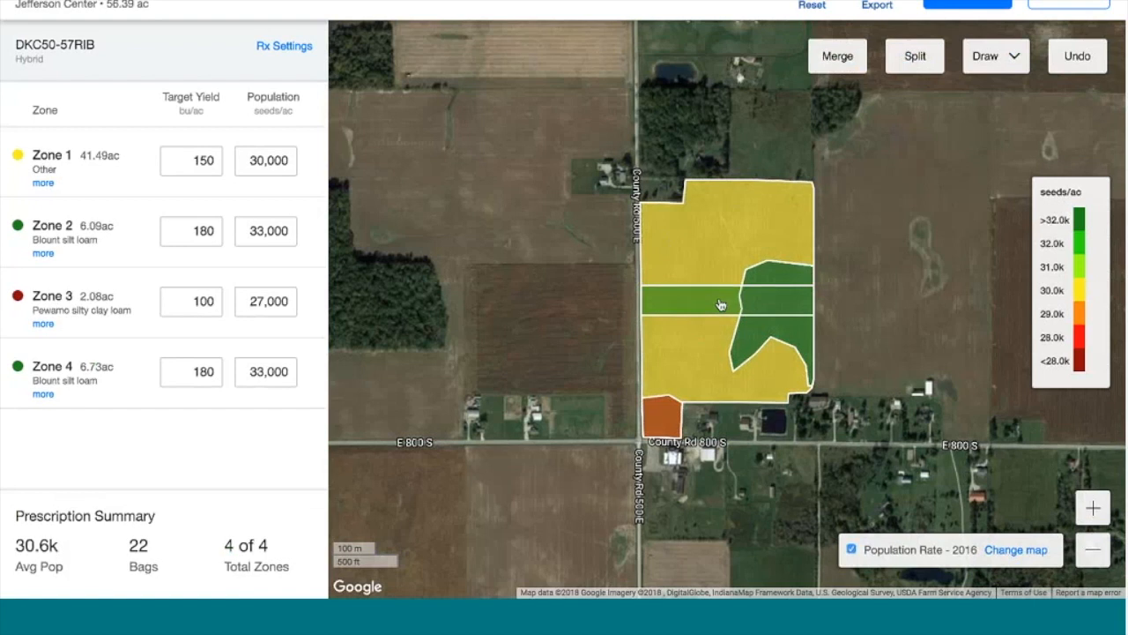
Set Zone 4's population to 31,000 and save the DKC50-57RIB prescription
drag(243, 371, 291, 370)
text(31000)
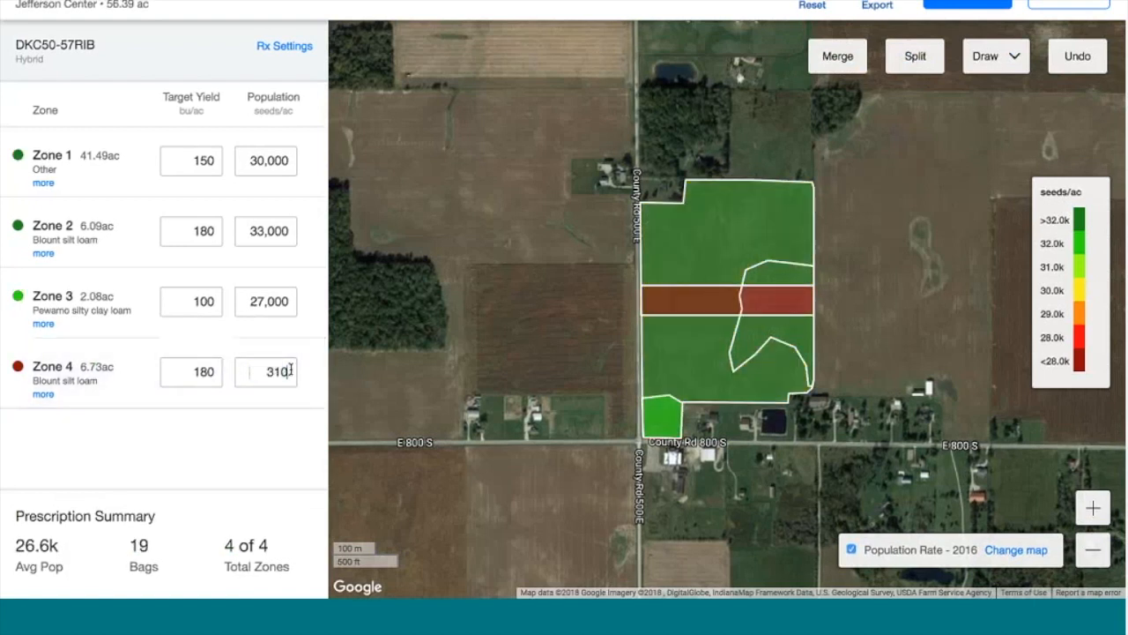
click(221, 460)
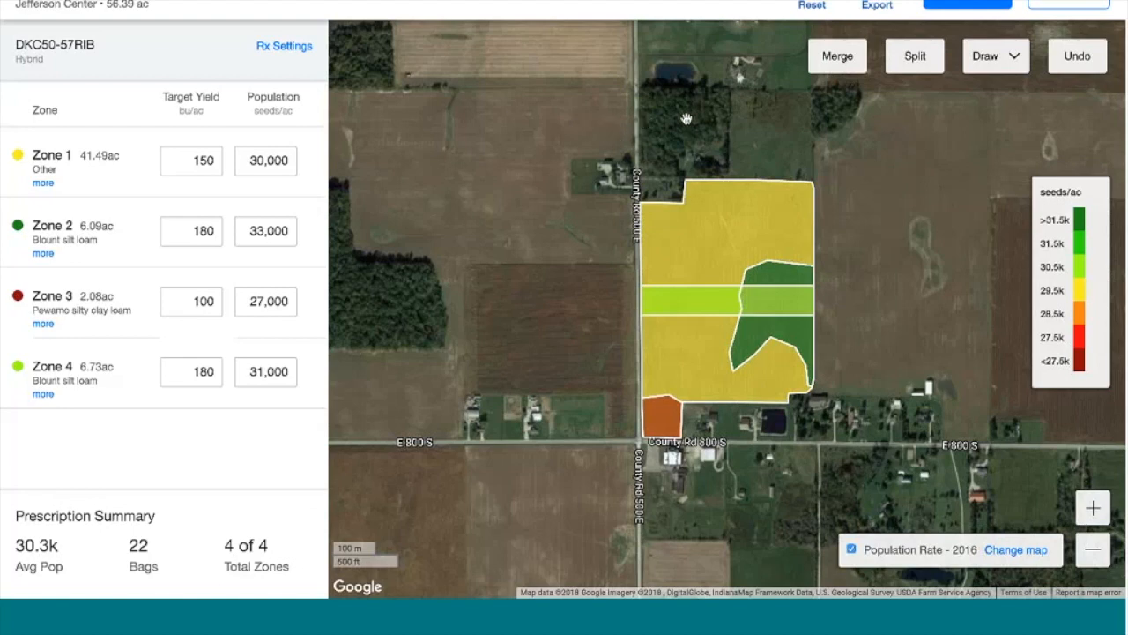
click(965, 5)
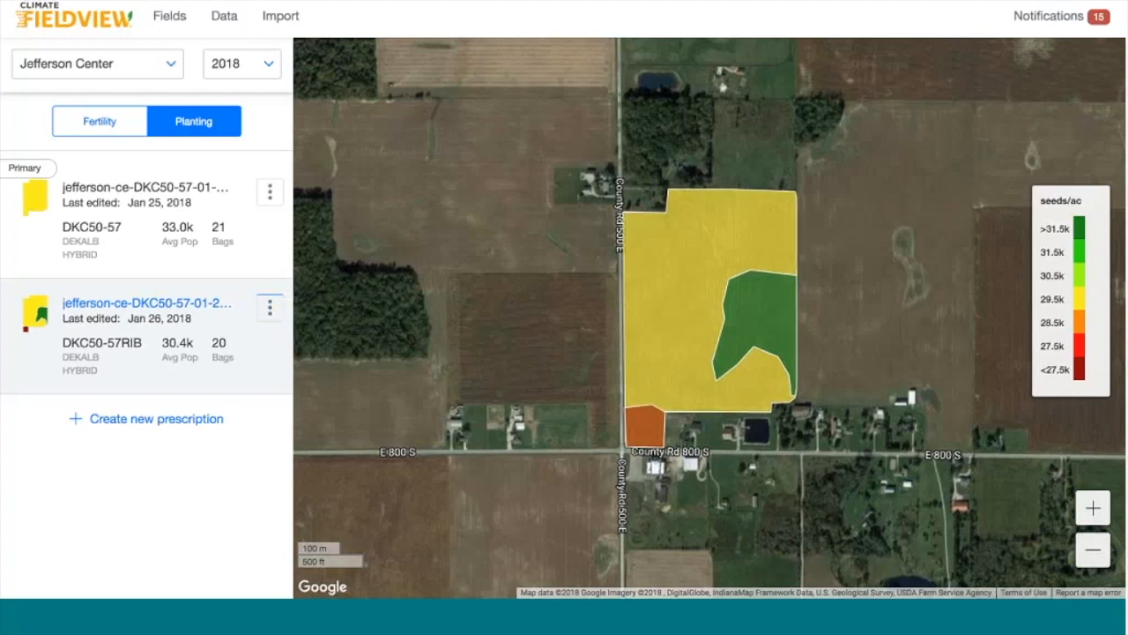
Set the DKC50-57RIB prescription as primary, confirm, and return to the Fields overview
click(270, 308)
click(339, 319)
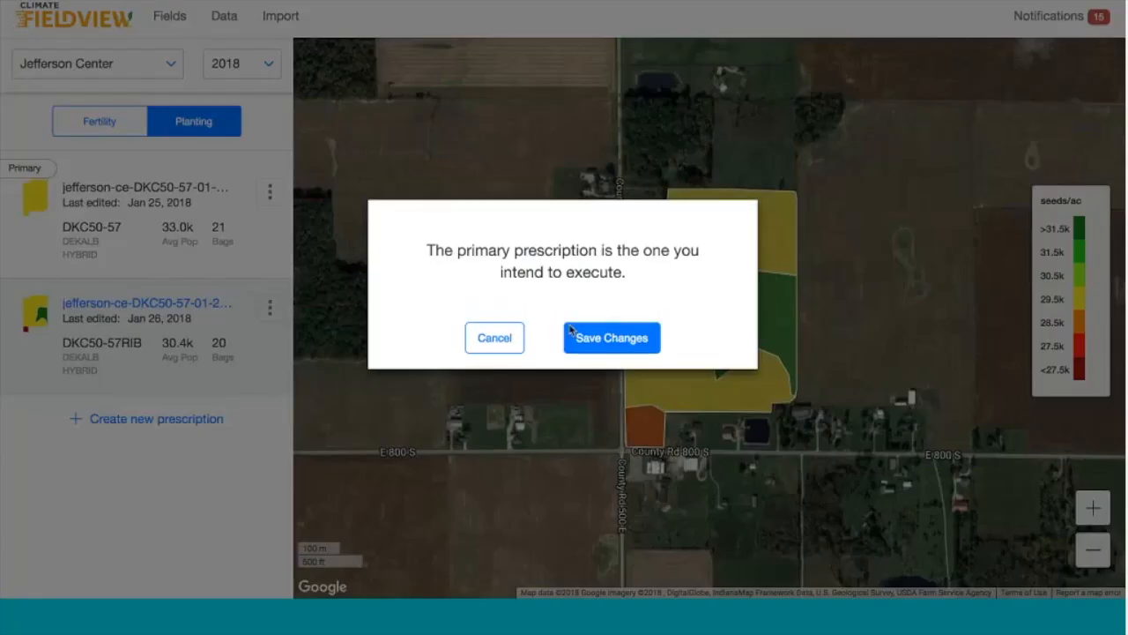
click(610, 343)
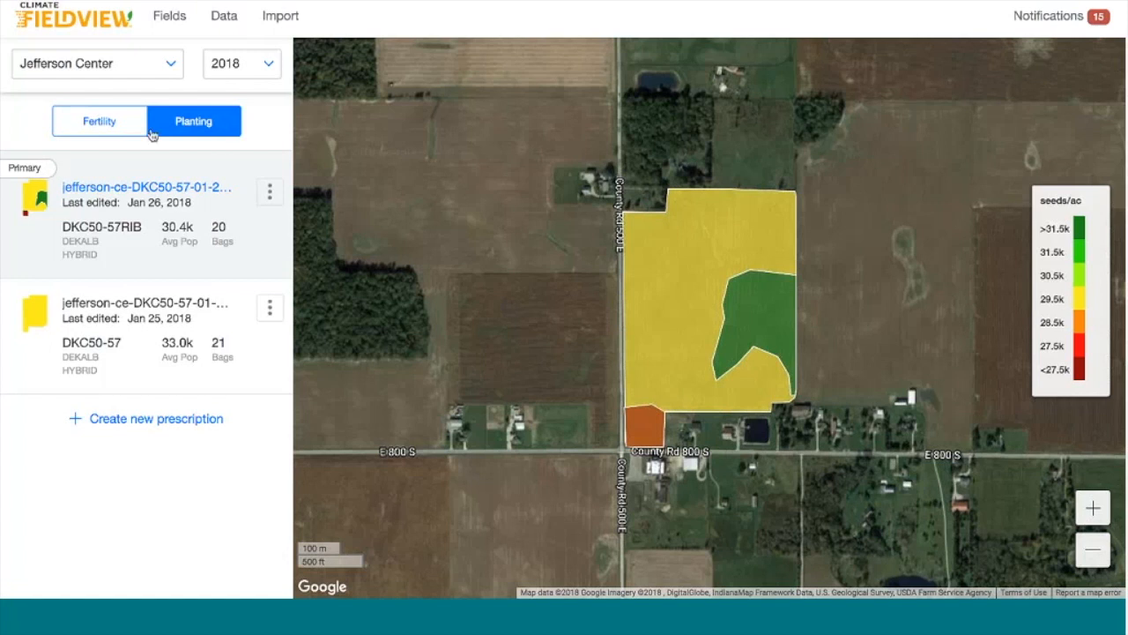
click(167, 14)
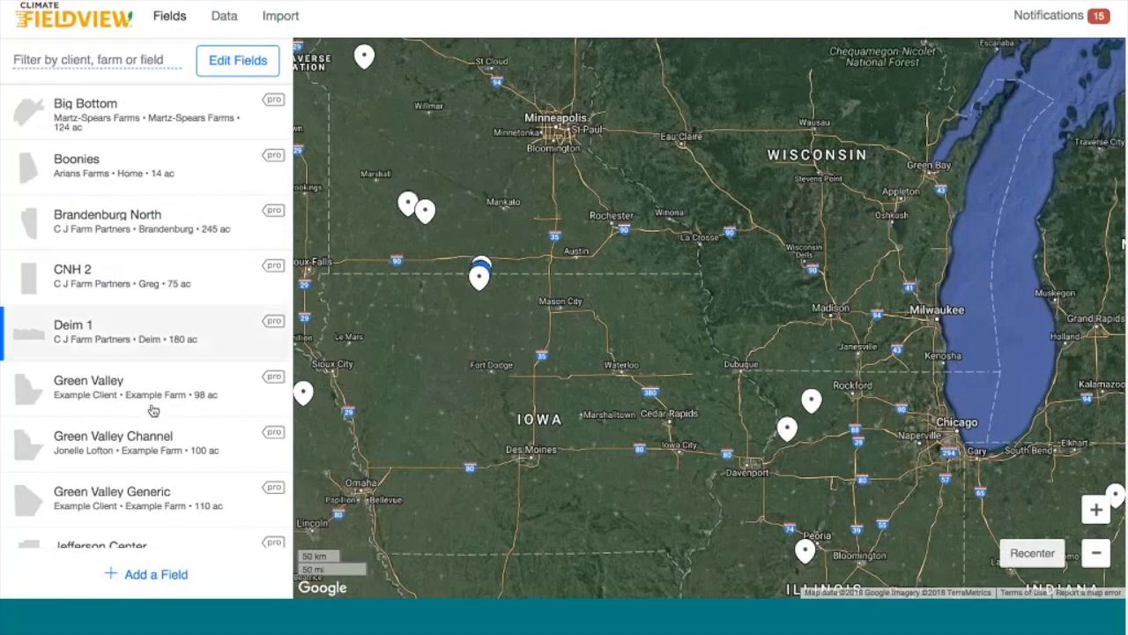
Open Jefferson Center's prescriptions and switch to the empty 2018 Fertility list
scroll(153, 410, down, 6)
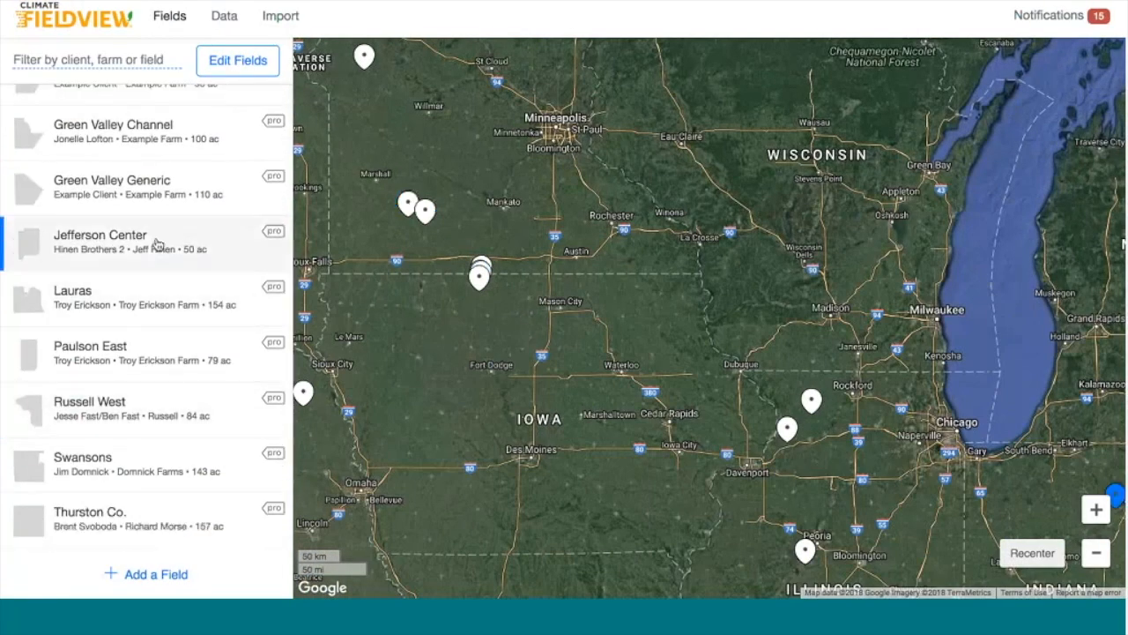
click(156, 244)
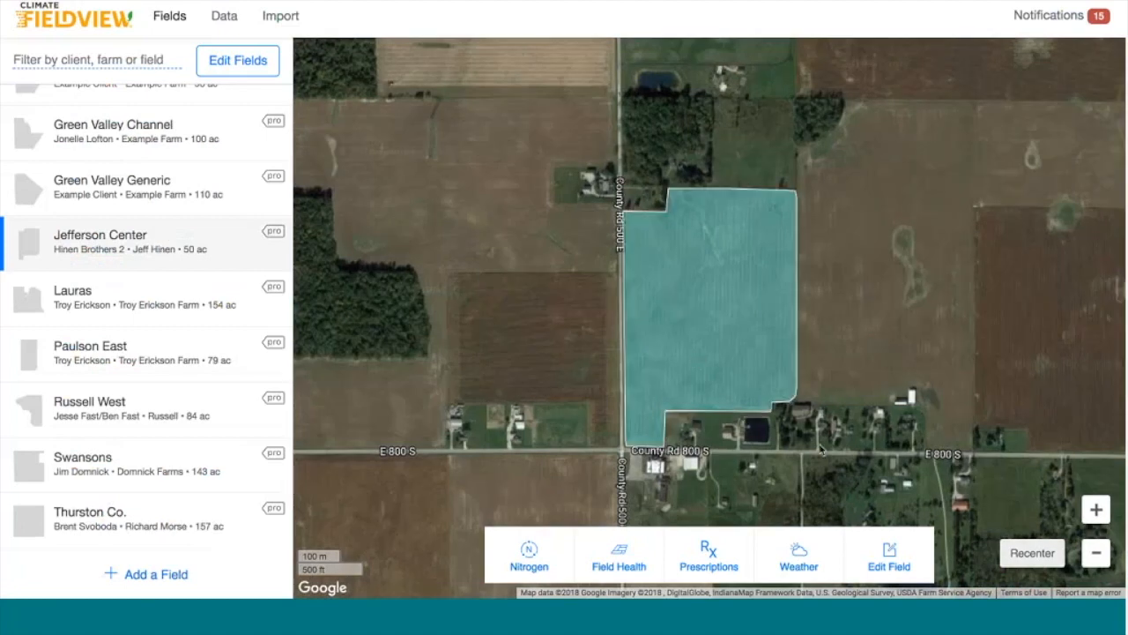
click(709, 552)
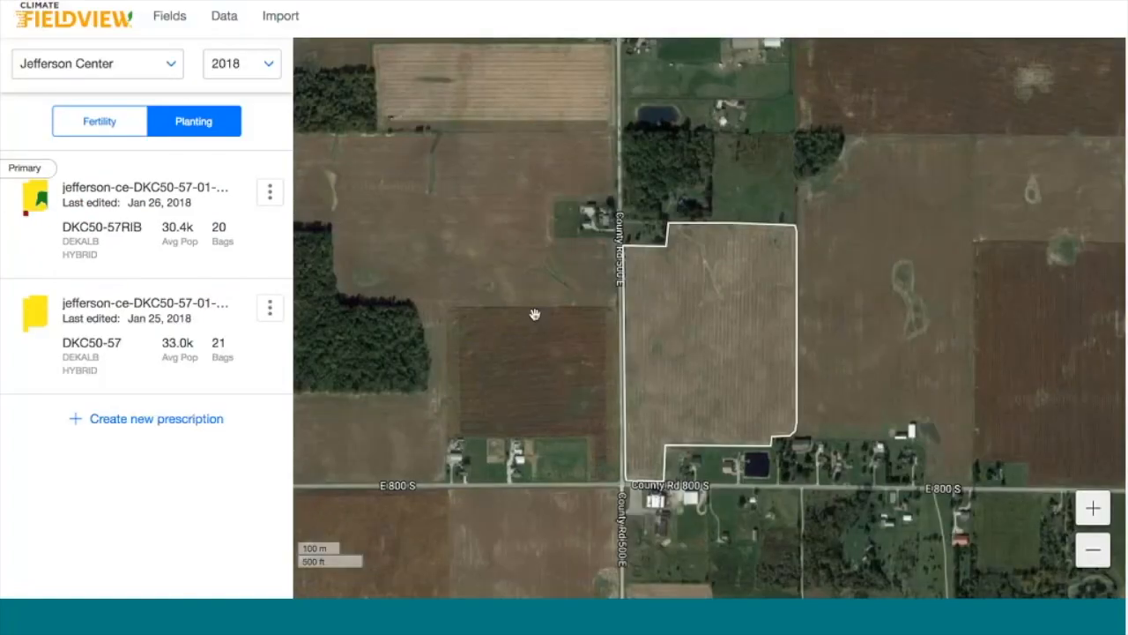
click(113, 128)
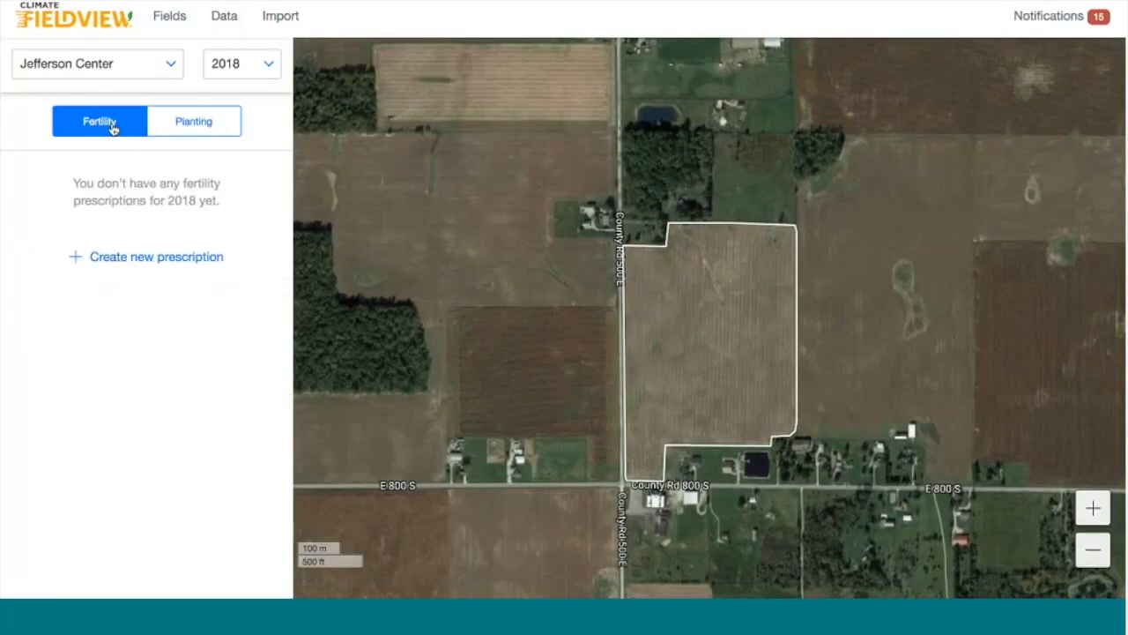
Create a new Manual Fertility Prescription for Jefferson Center
click(157, 258)
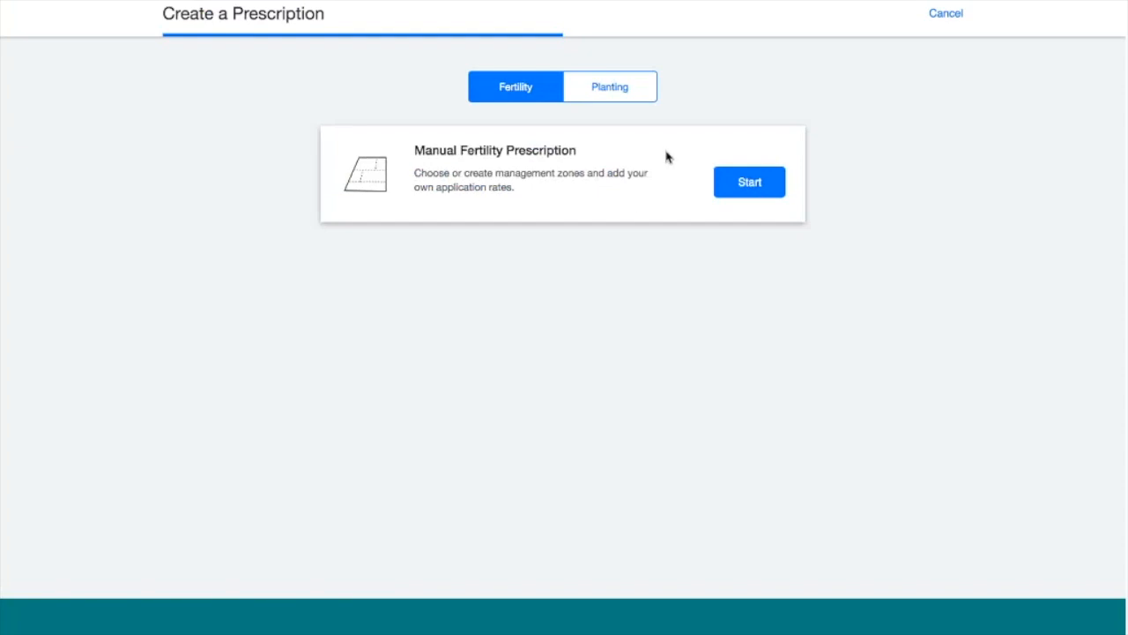
click(745, 188)
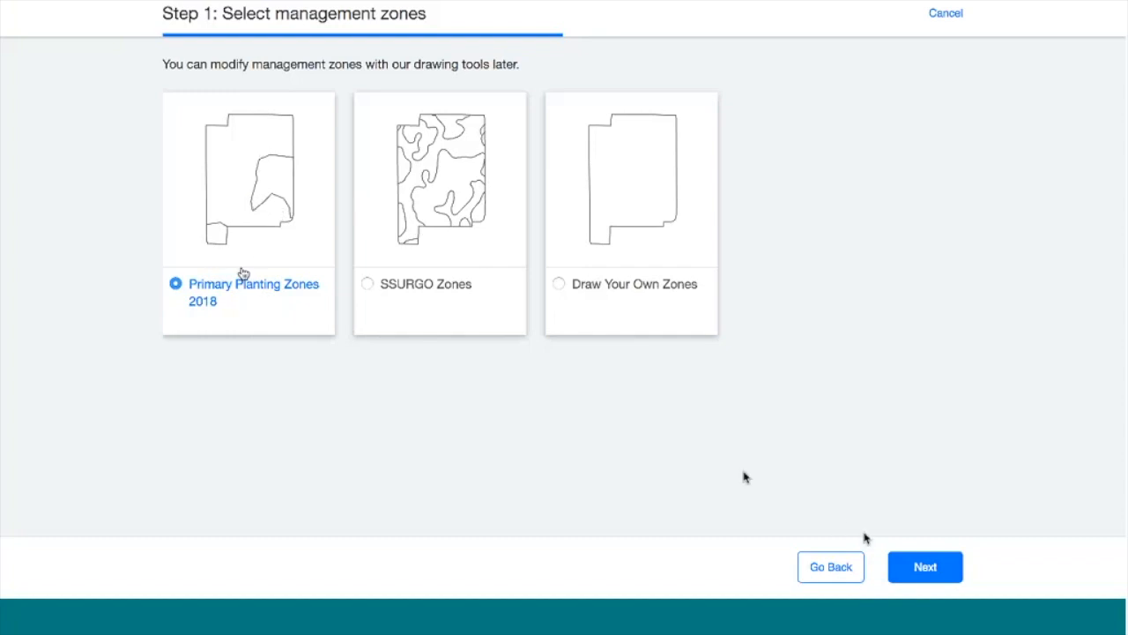
Accept the management zones and set an In-Season Nitrogen application for Jun 15, 2018
click(899, 555)
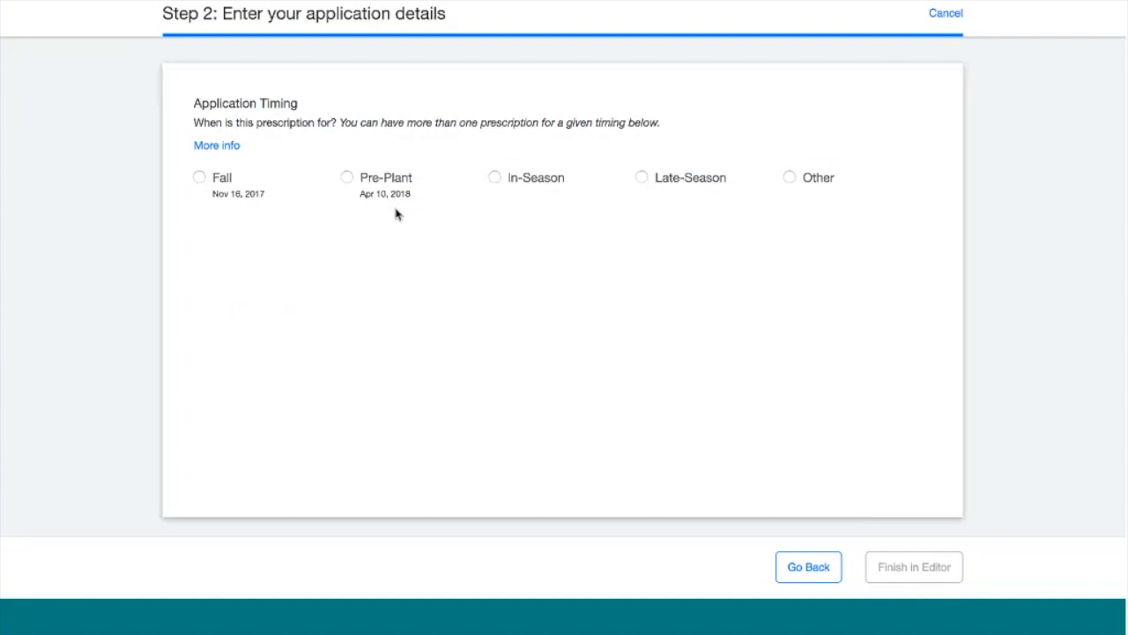
click(495, 178)
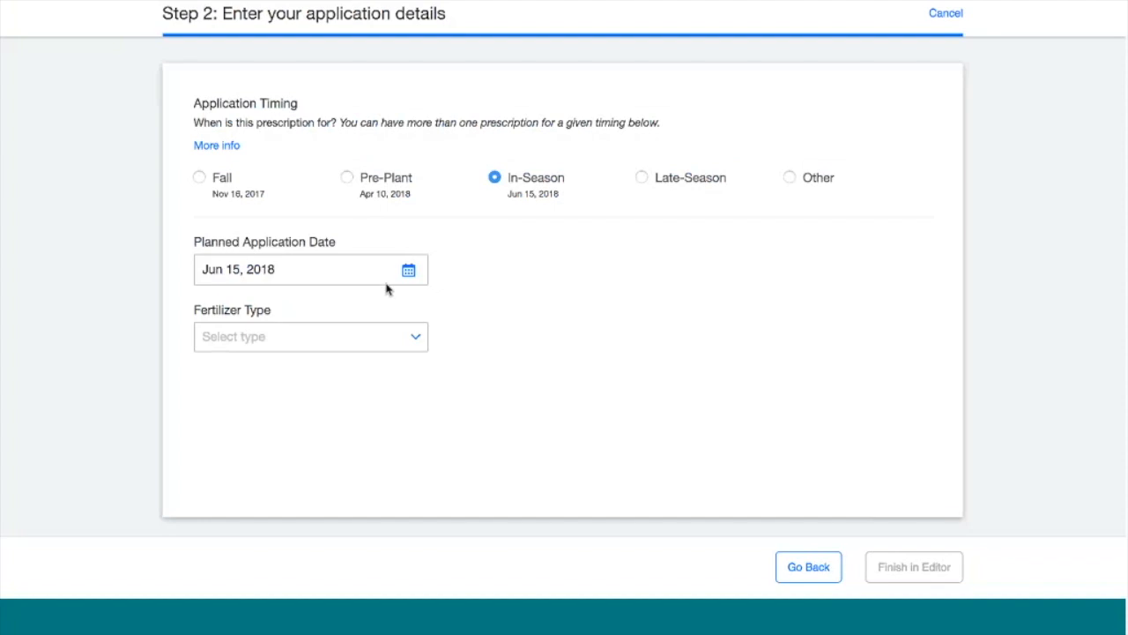
click(404, 343)
click(366, 402)
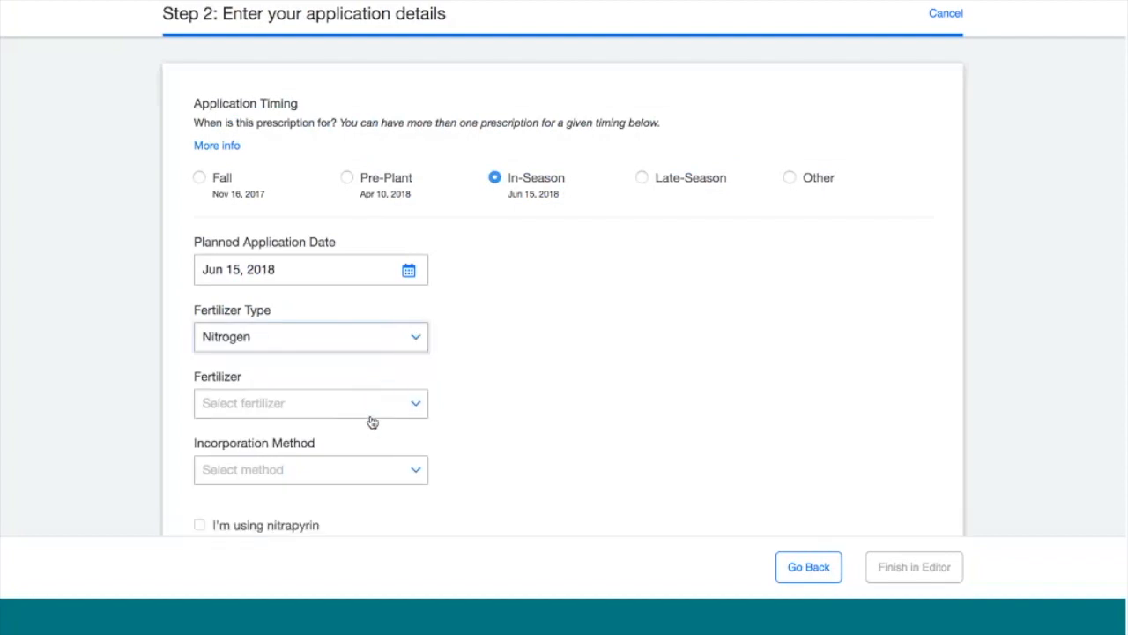
Choose 28-0-0 UAN applied by broadcast, not incorporated within 3 days
click(401, 413)
scroll(378, 453, down, 3)
scroll(379, 452, down, 5)
scroll(380, 454, up, 2)
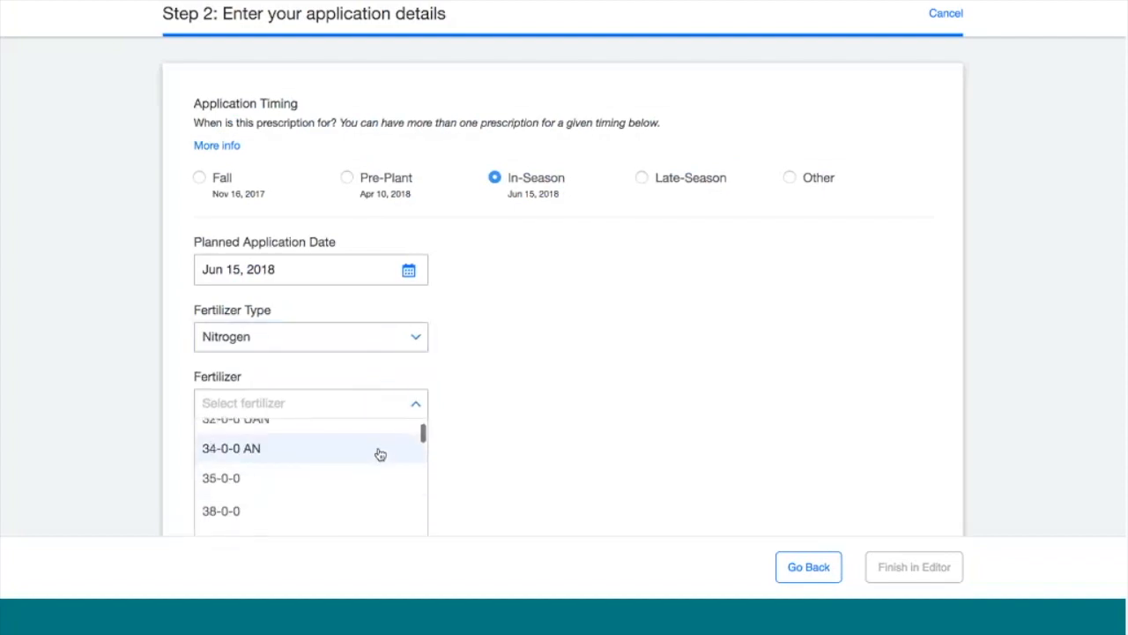
scroll(380, 454, up, 2)
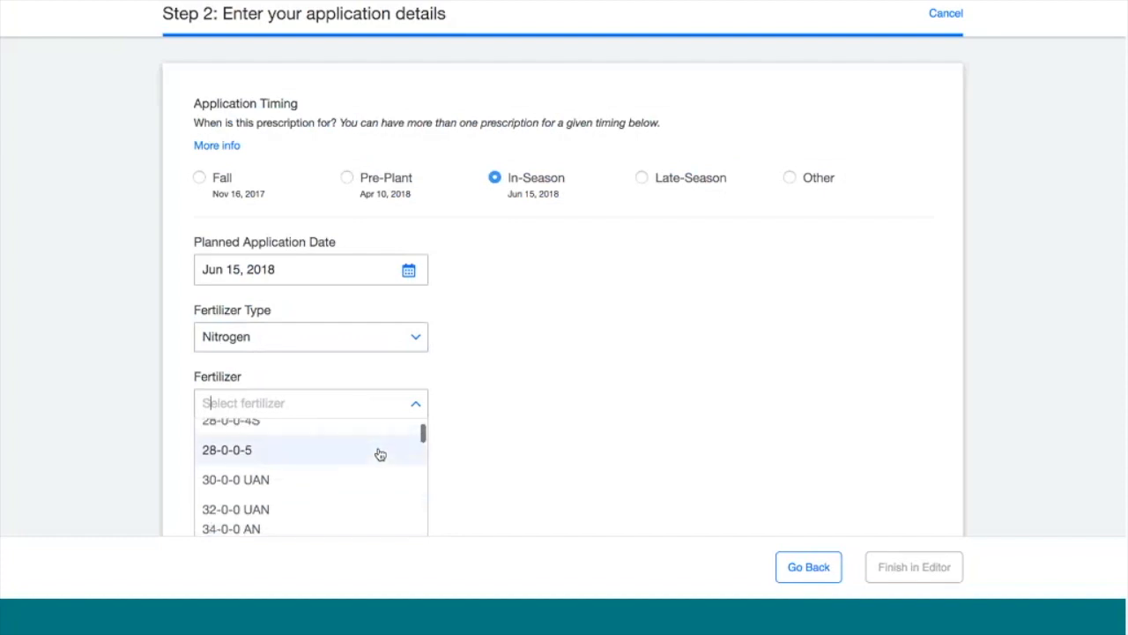
scroll(380, 454, up, 2)
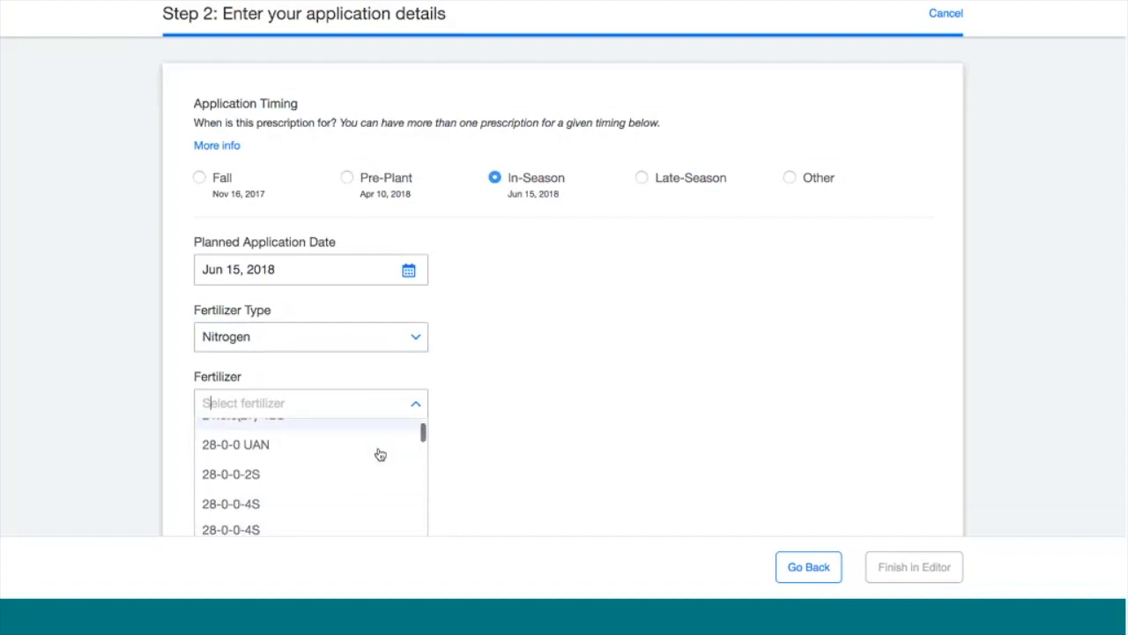
click(285, 445)
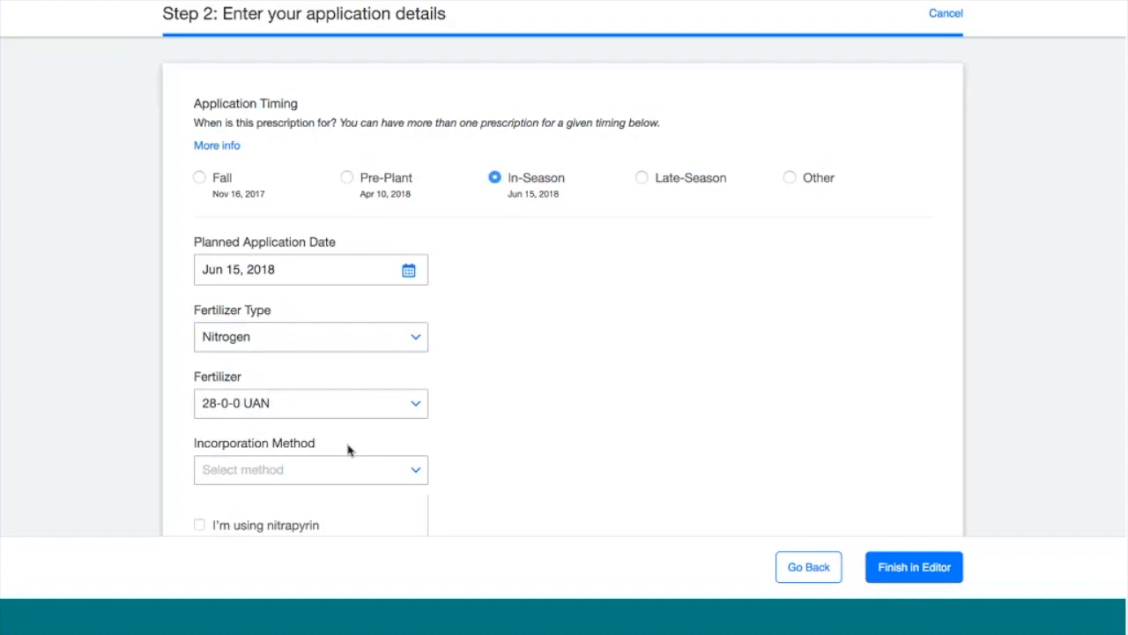
click(398, 468)
scroll(393, 501, down, 2)
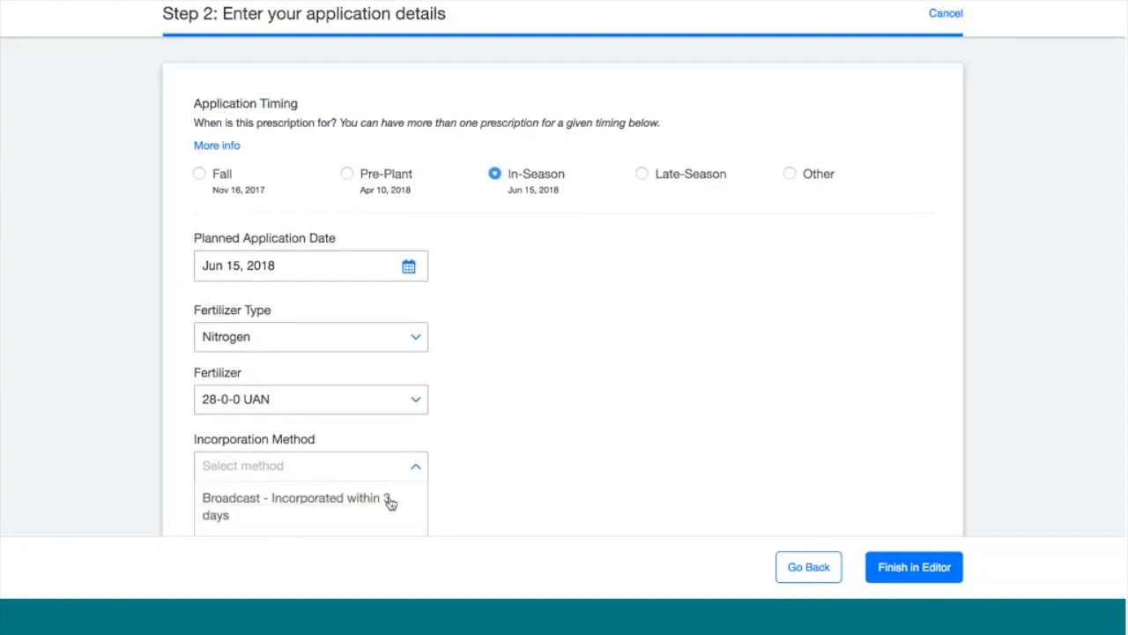
scroll(390, 502, down, 3)
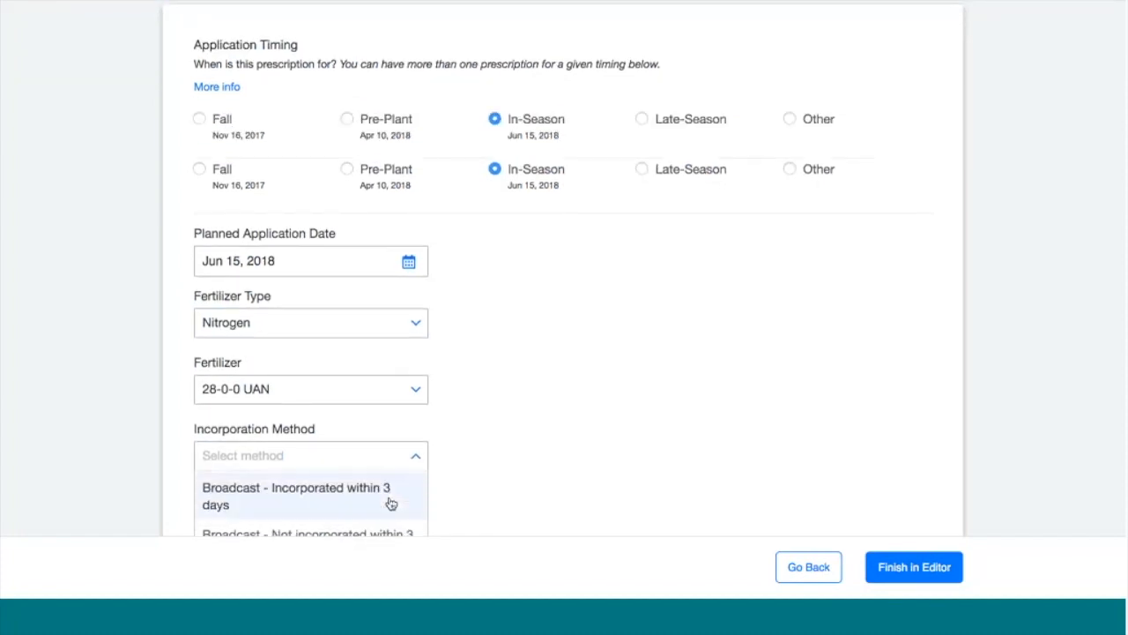
click(378, 484)
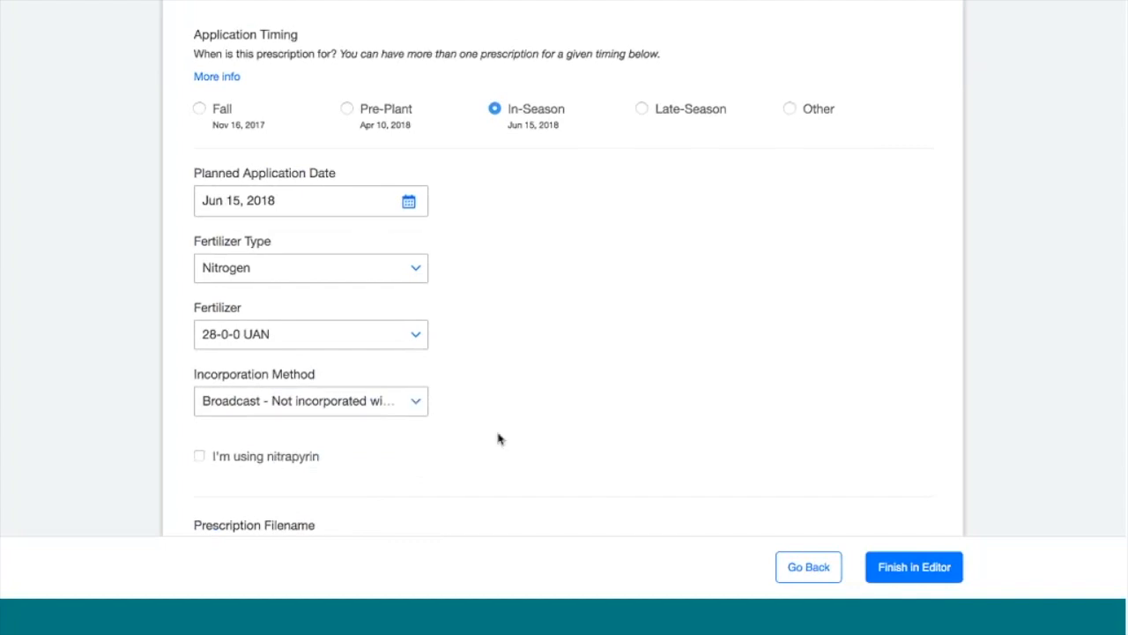
scroll(541, 430, down, 2)
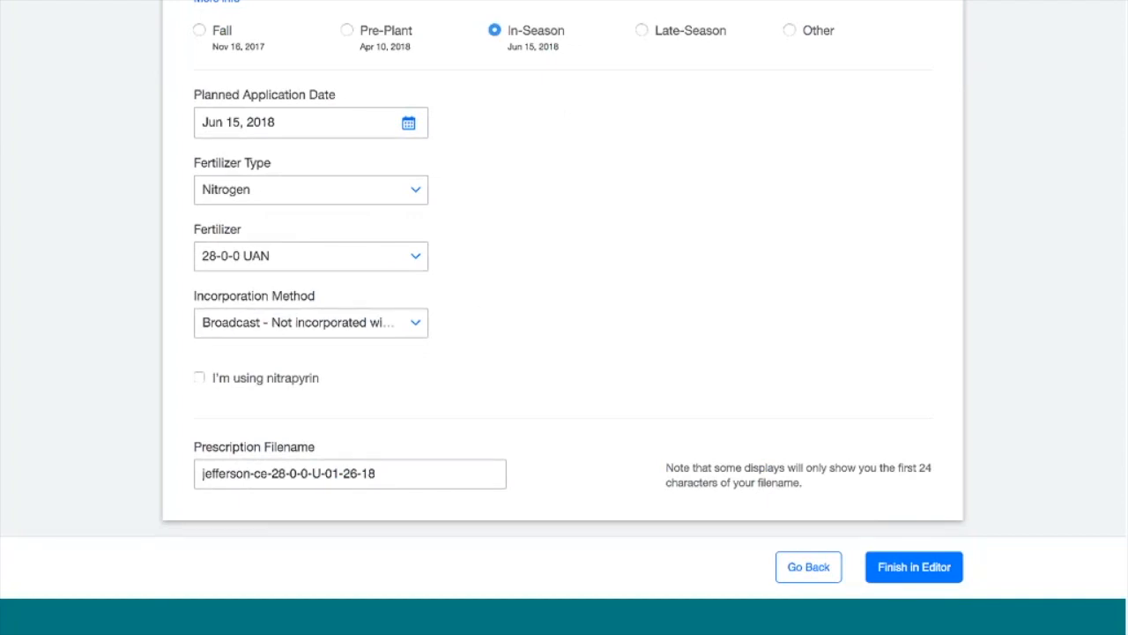
In the prescription editor, enter N rates of 40 lbs/ac for Zone 1 and 60 for Zone 2
click(899, 569)
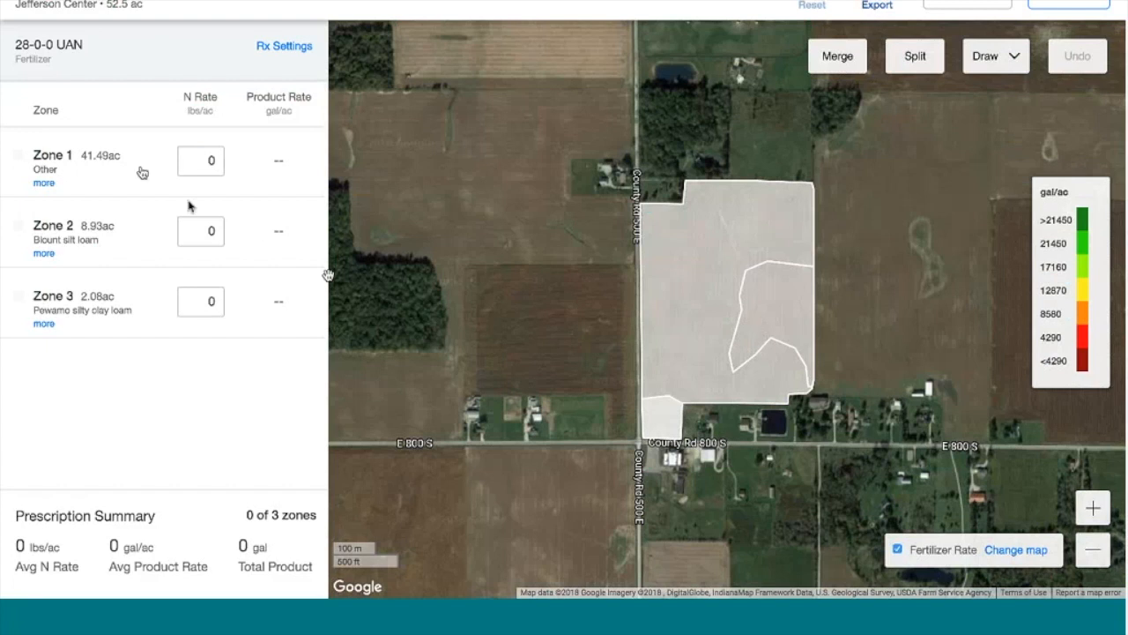
click(145, 168)
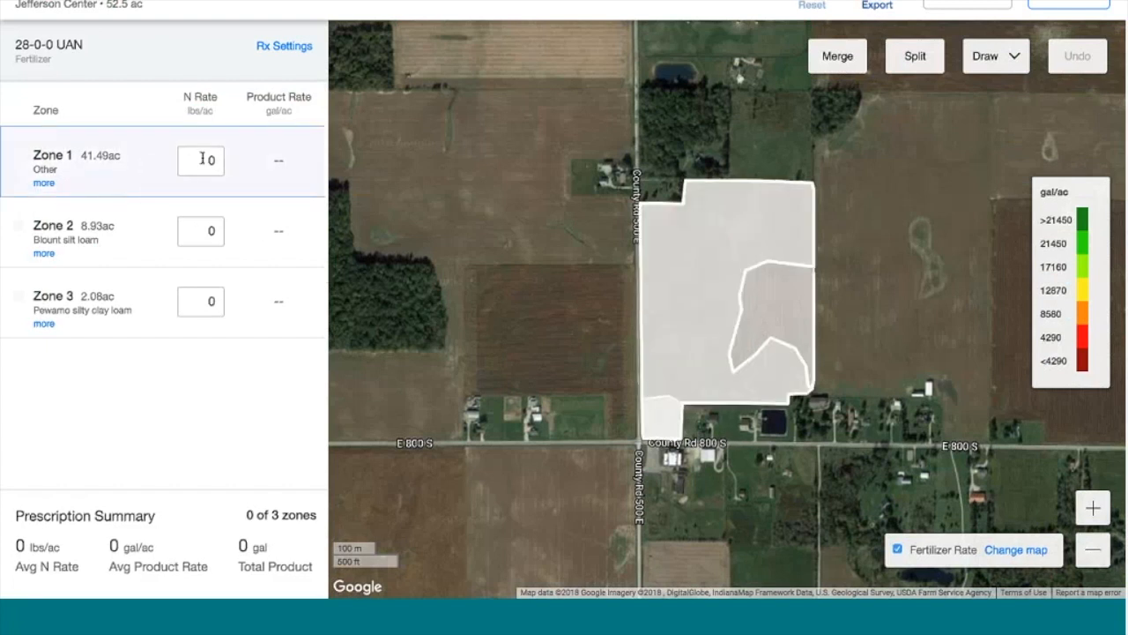
double_click(214, 160)
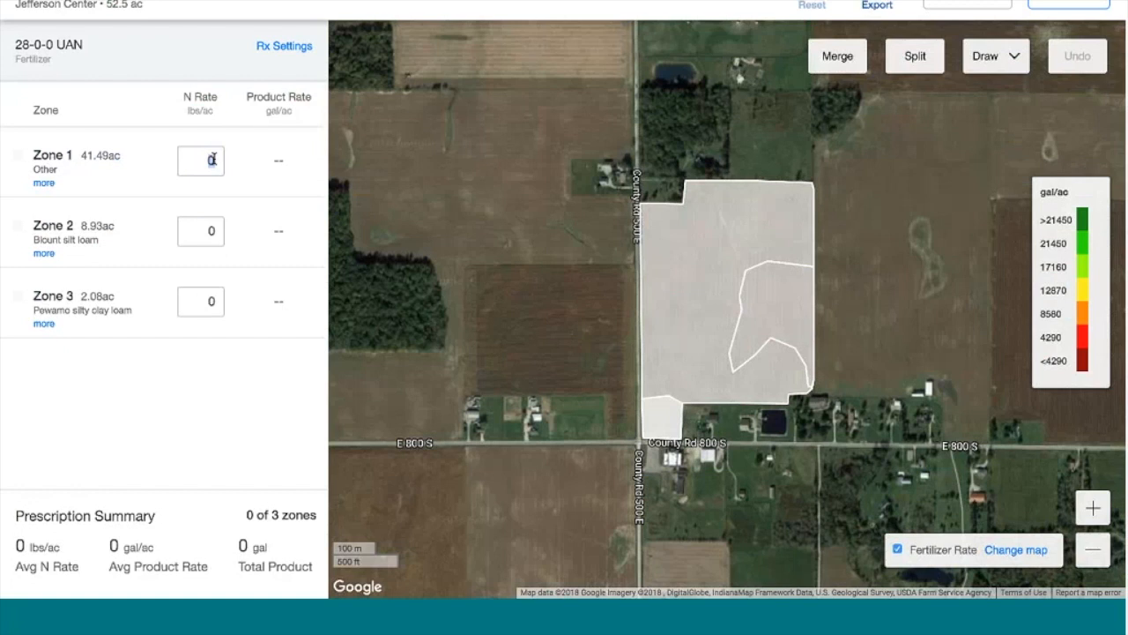
text(40)
double_click(202, 232)
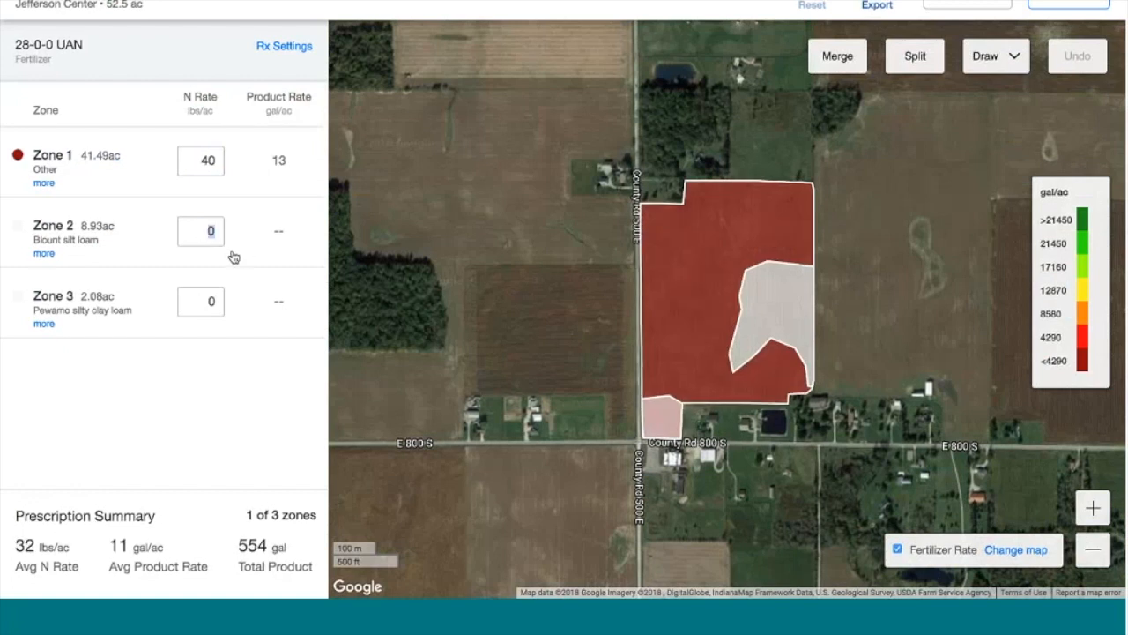
click(185, 224)
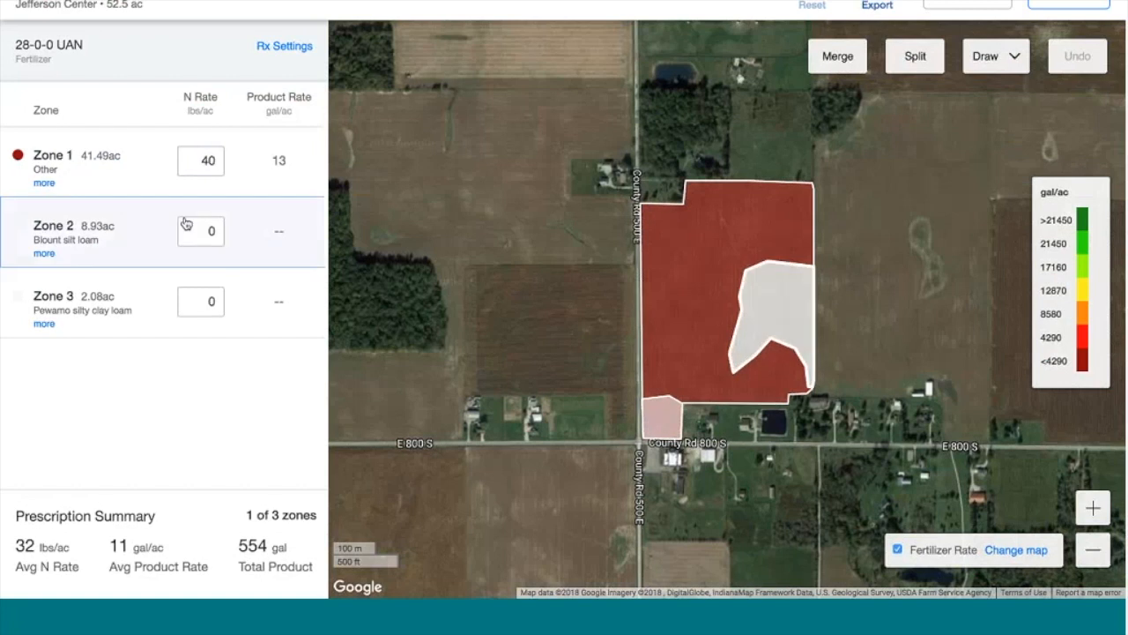
click(220, 230)
text(60)
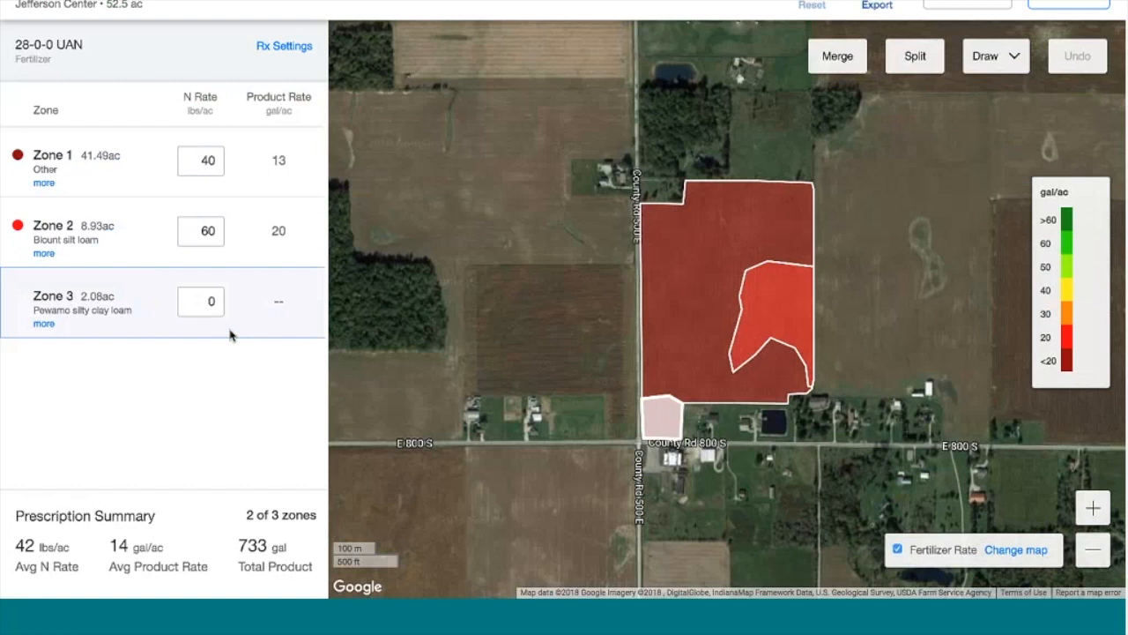
Enter 5 lbs/ac as Zone 3's nitrogen rate
click(208, 301)
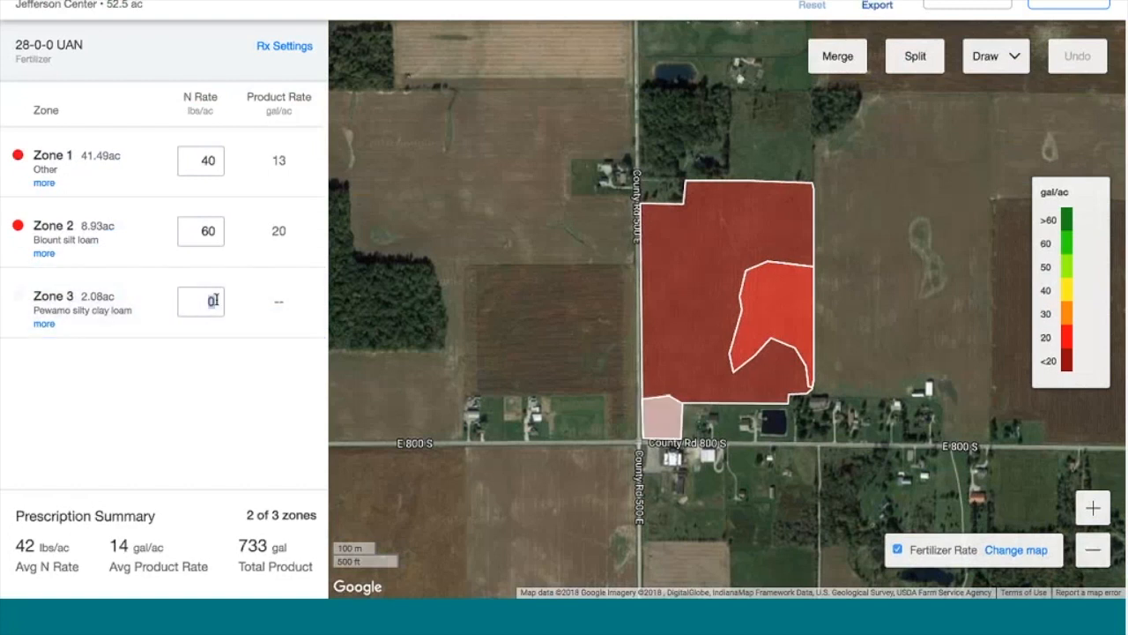
text(5)
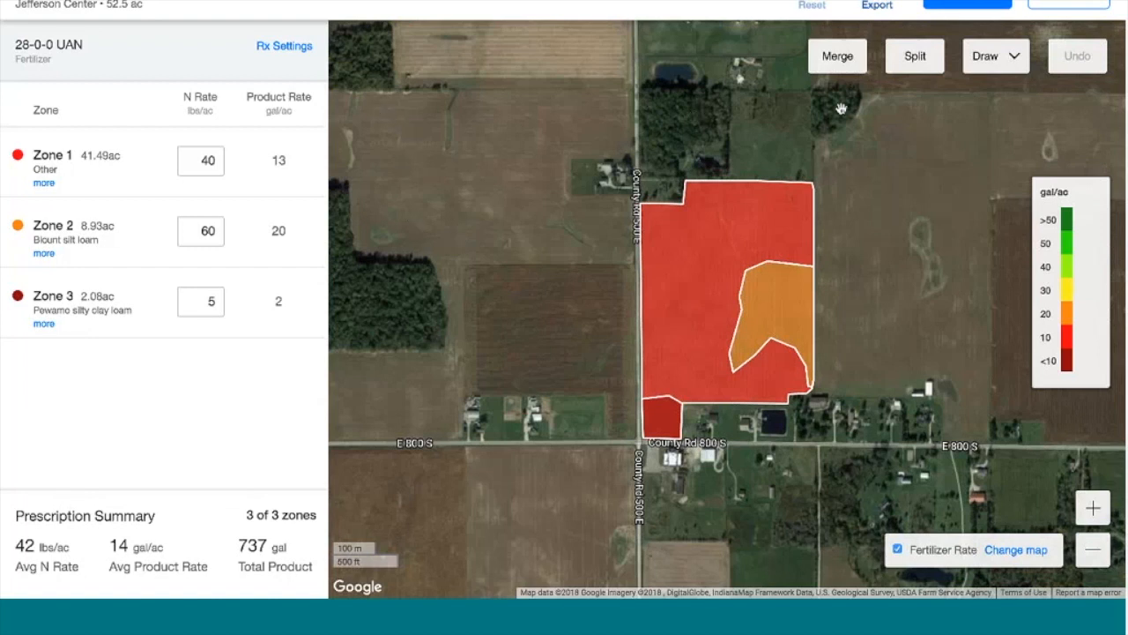
click(914, 62)
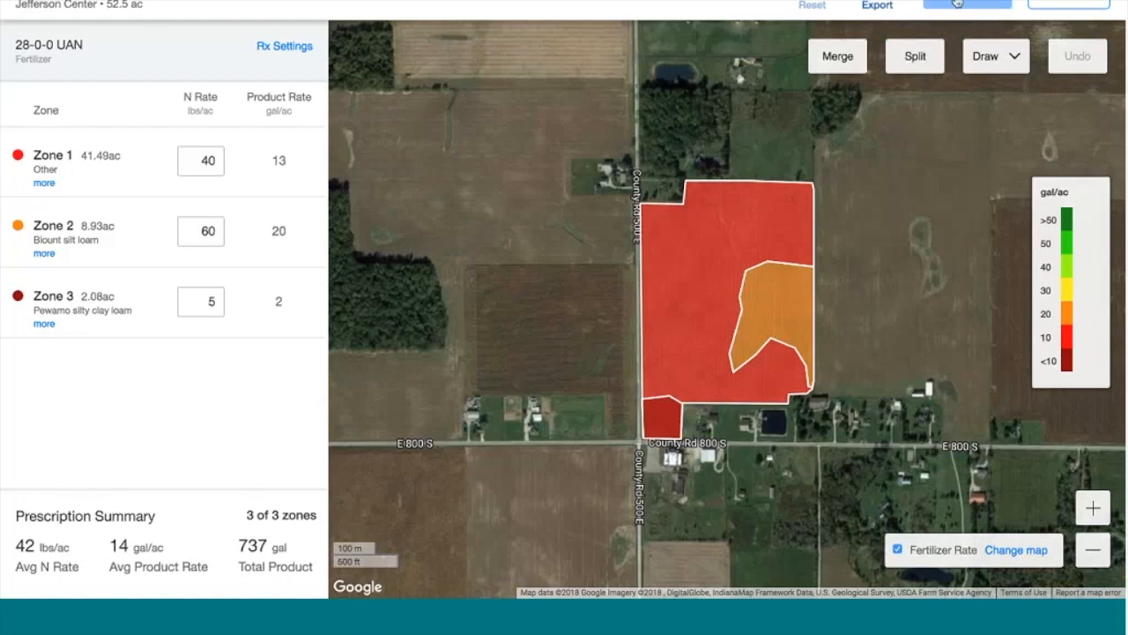
click(965, 4)
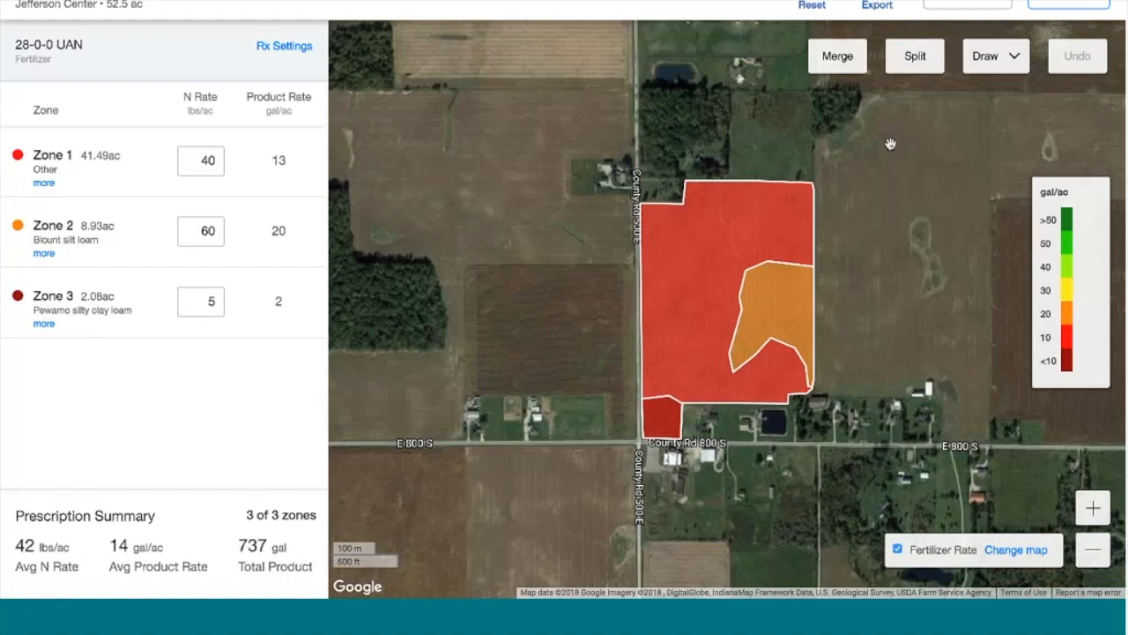
click(884, 7)
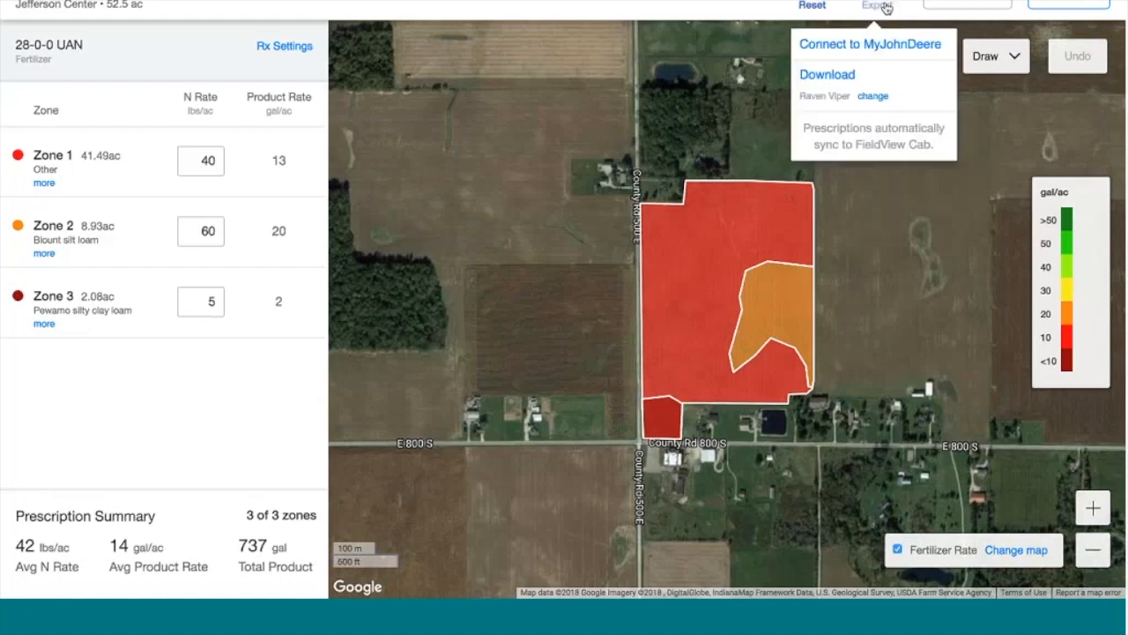
click(872, 96)
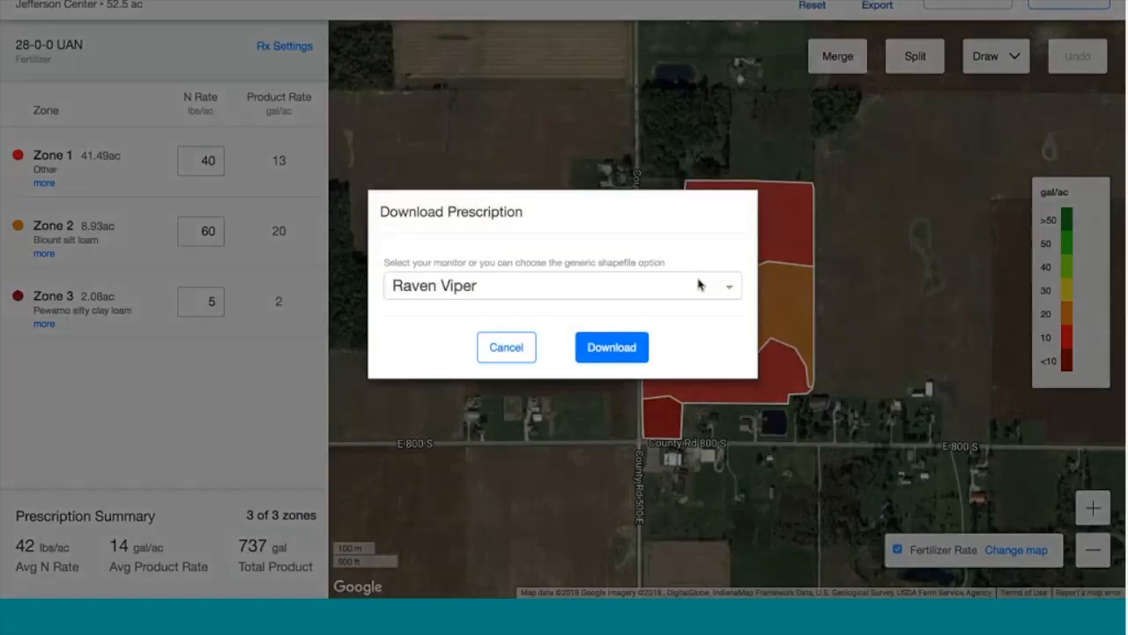
click(698, 284)
scroll(673, 350, up, 5)
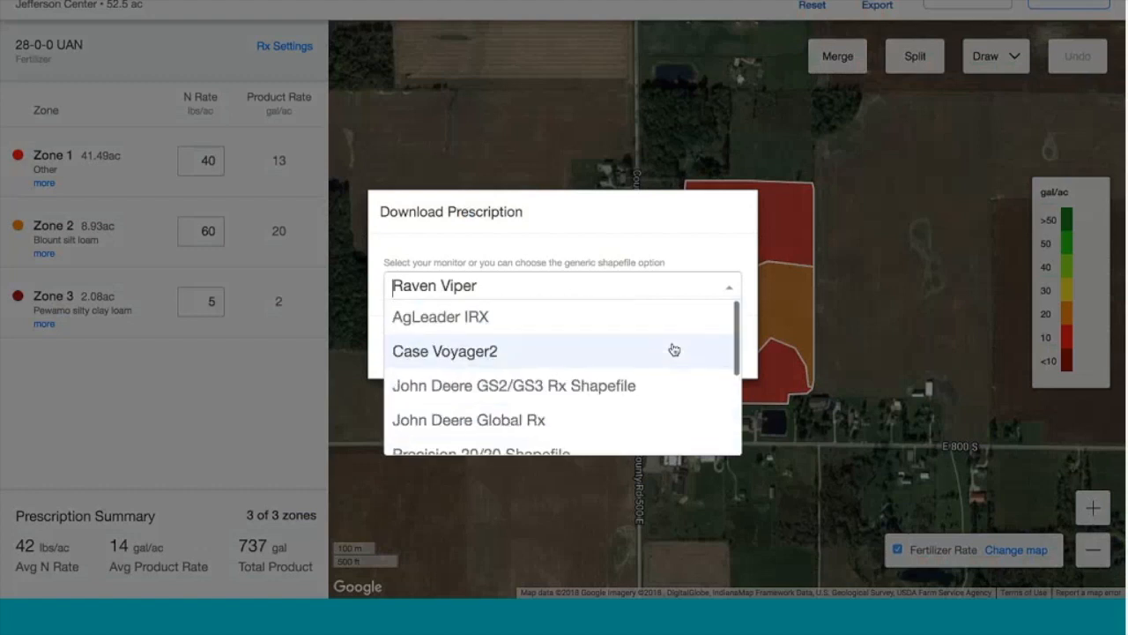
scroll(673, 349, down, 3)
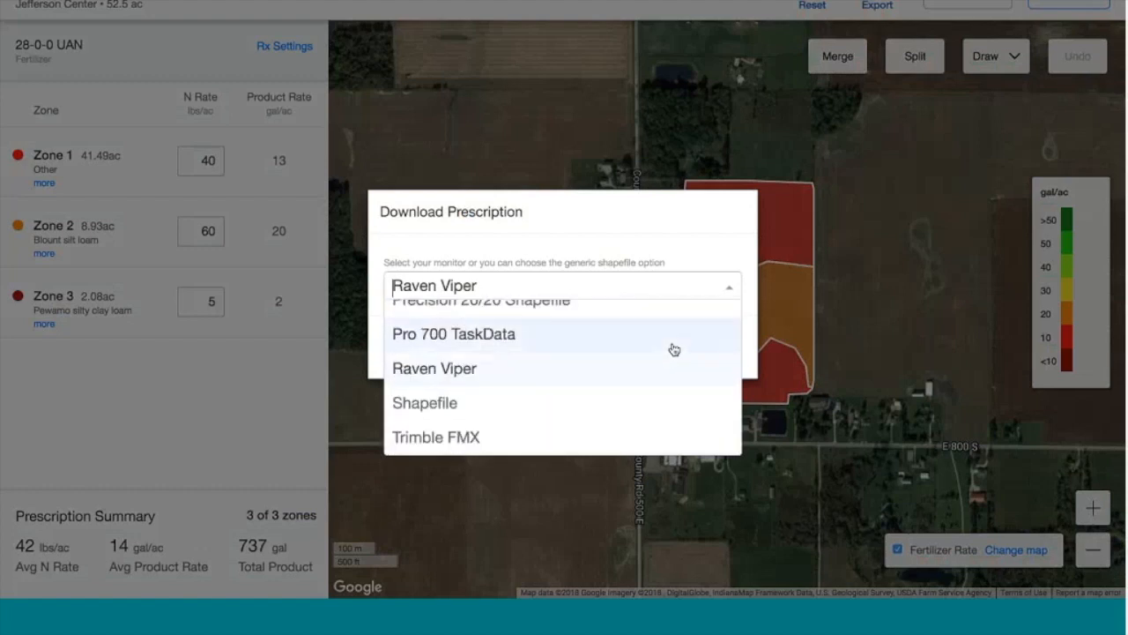
click(673, 151)
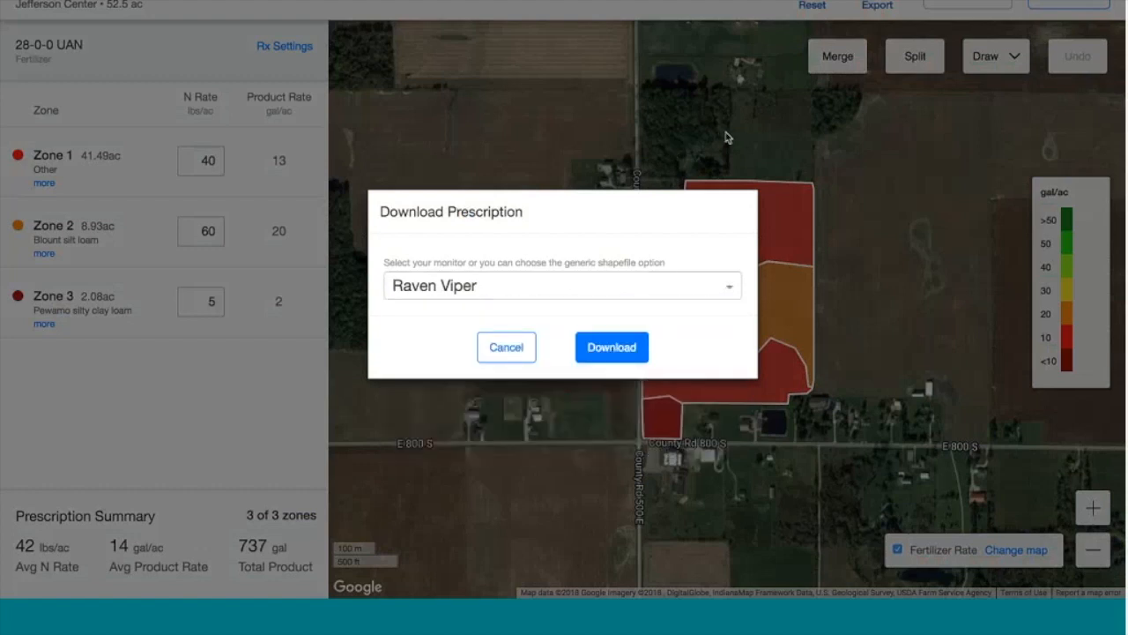
click(508, 351)
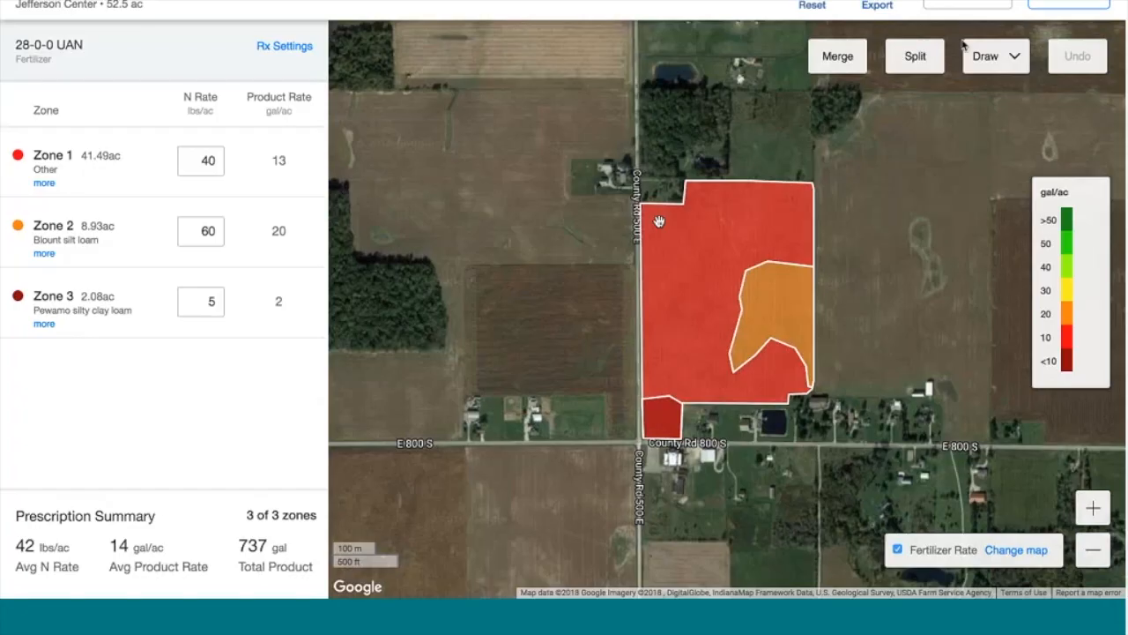
click(1066, 4)
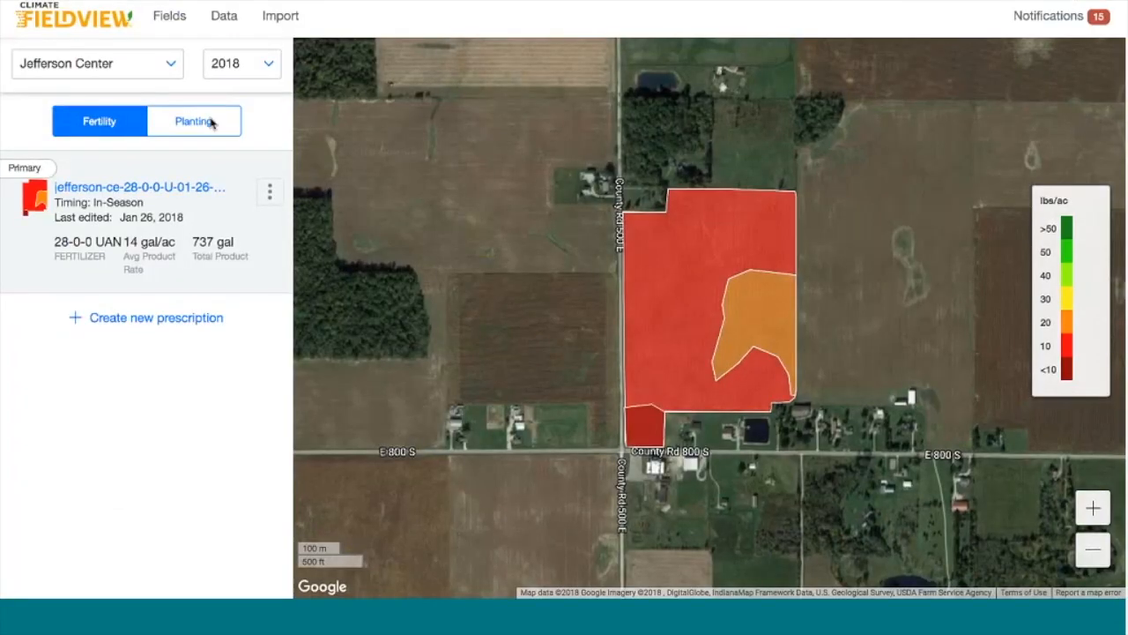
Create a second fertility prescription with Draw Your Own Zones and advance to Step 2
click(176, 318)
click(731, 186)
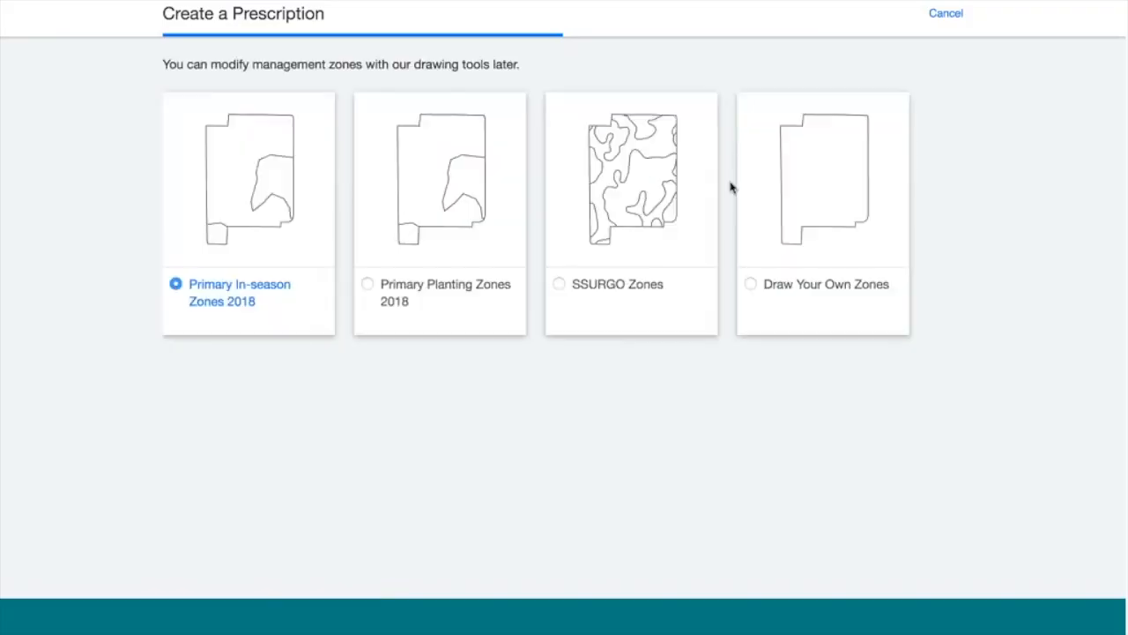
click(751, 285)
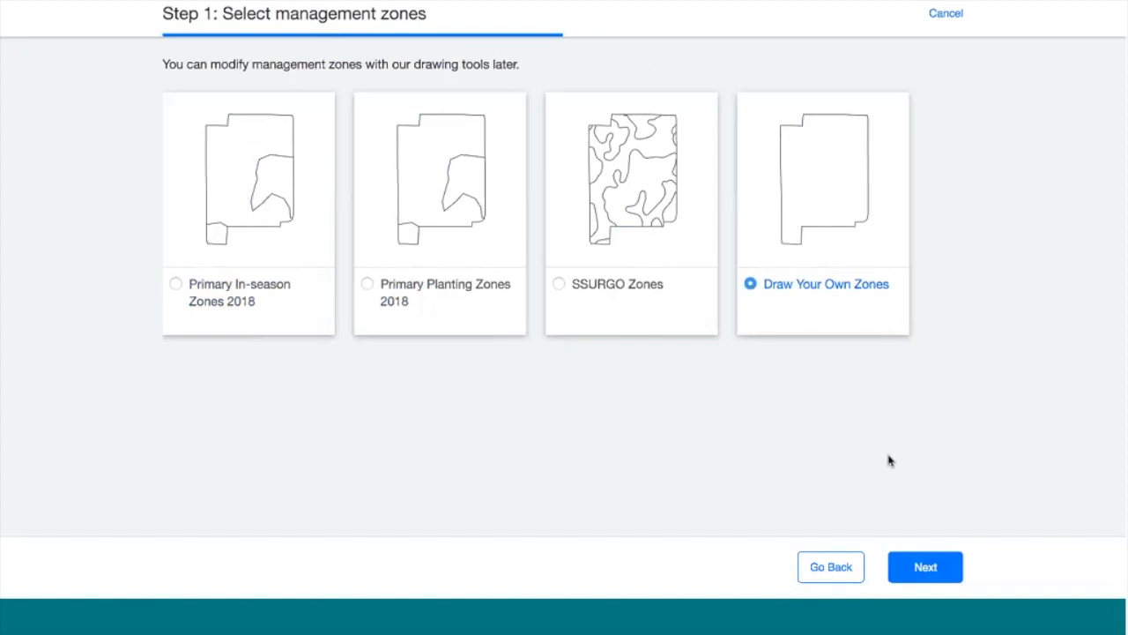
click(925, 568)
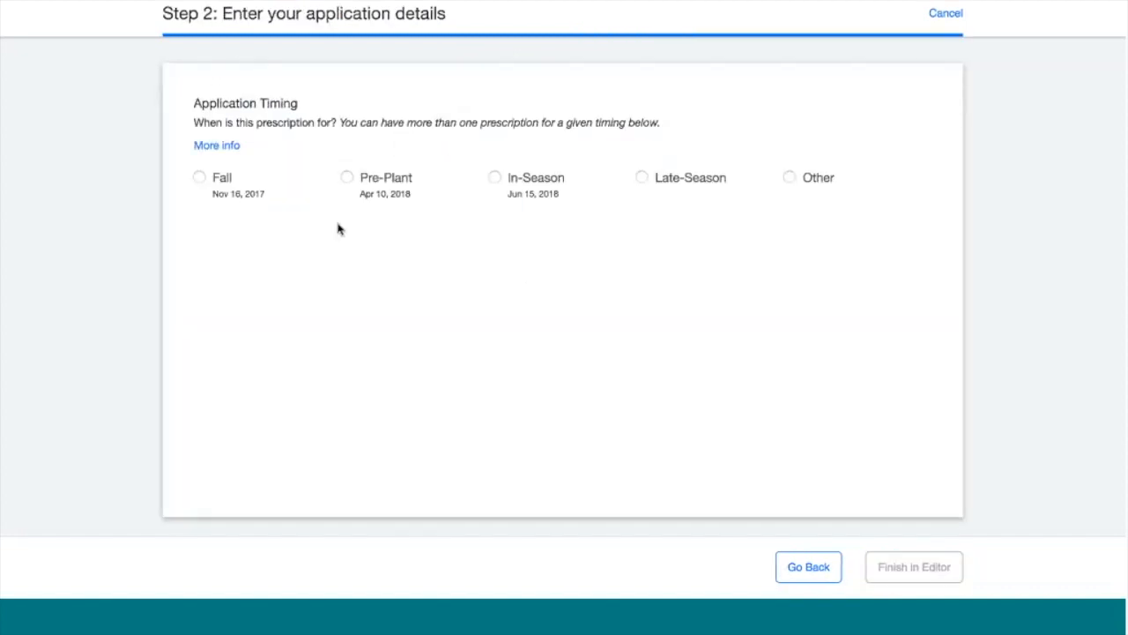
Set the application timing to Fall and the fertilizer type to Lime
click(198, 178)
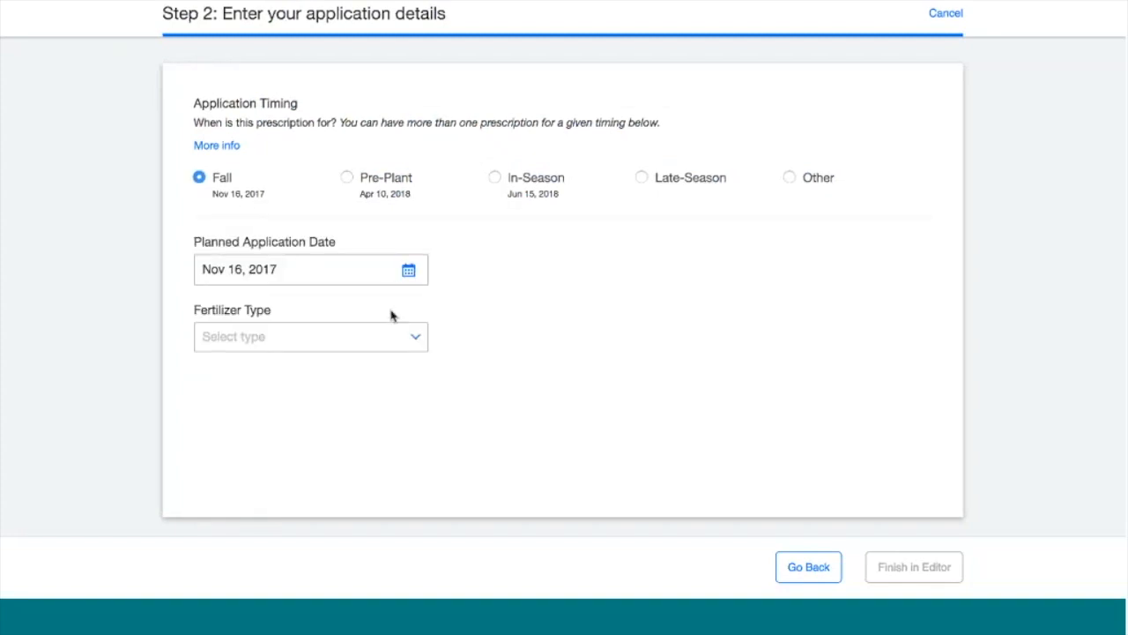
click(396, 343)
click(360, 369)
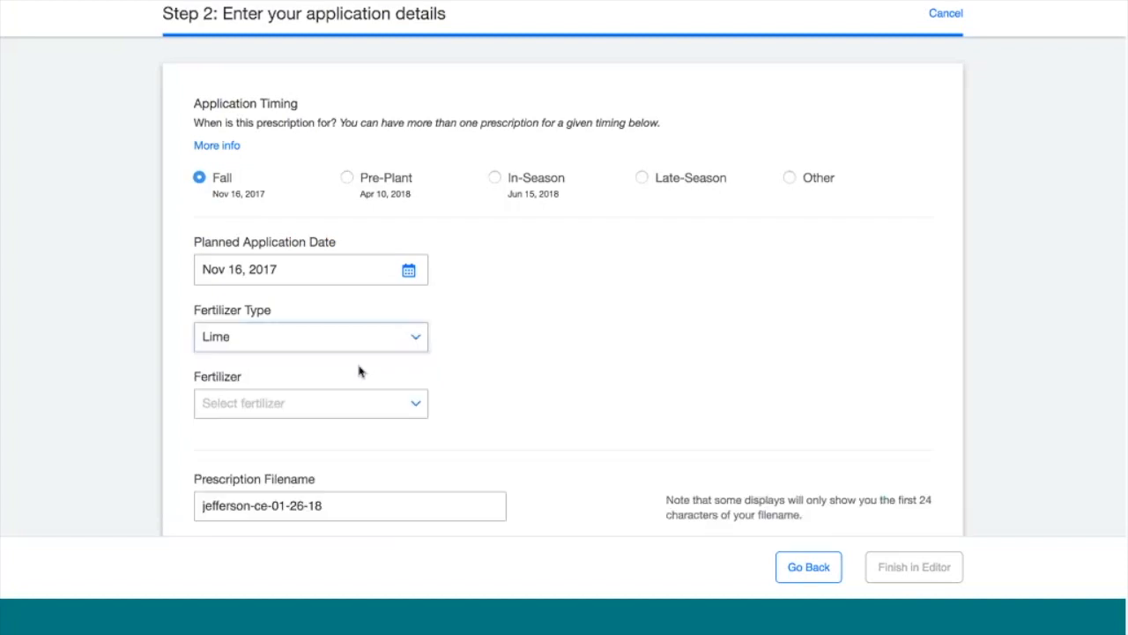
Choose Dyna Gold Calcium as the lime product
scroll(453, 400, down, 1)
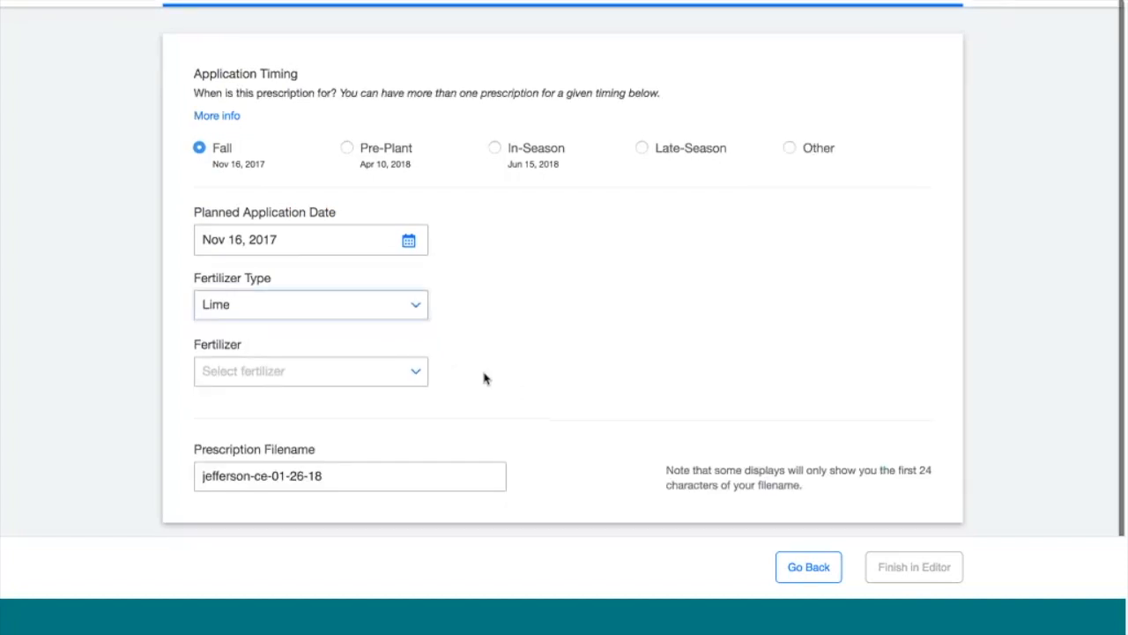
click(372, 375)
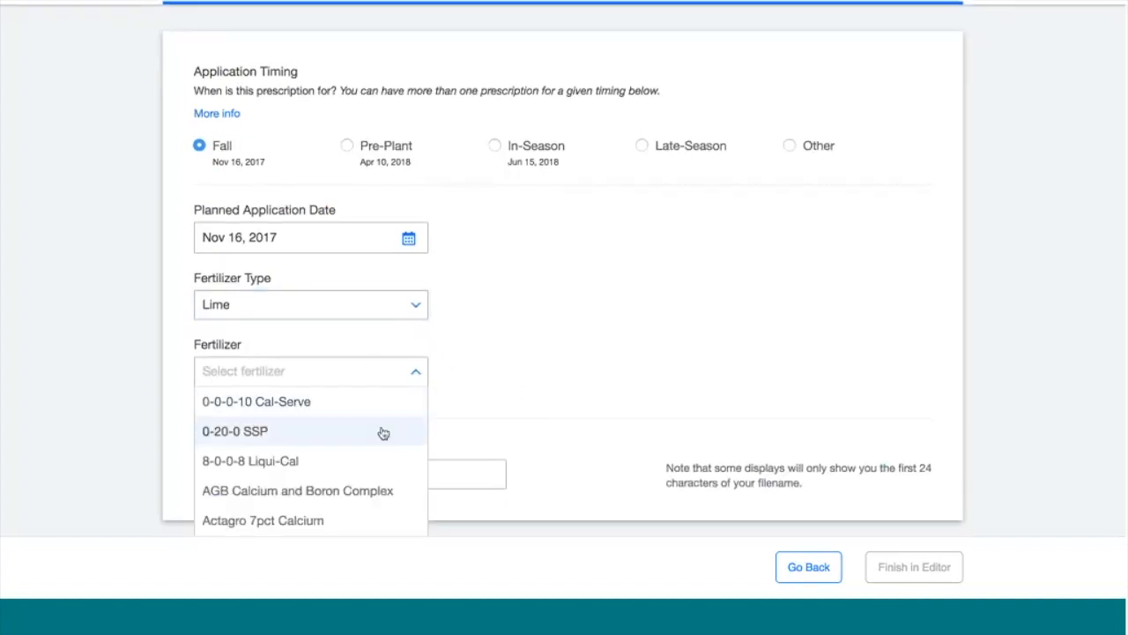
scroll(383, 433, down, 5)
scroll(384, 433, up, 1)
scroll(383, 433, down, 2)
scroll(384, 432, down, 6)
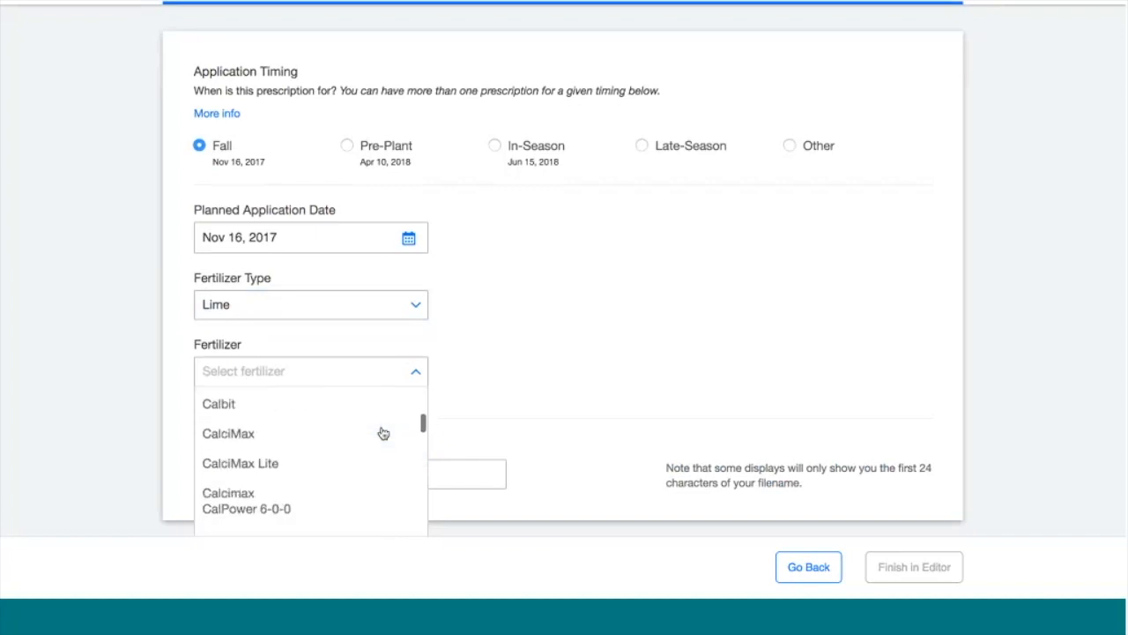
scroll(384, 432, down, 8)
scroll(383, 433, down, 6)
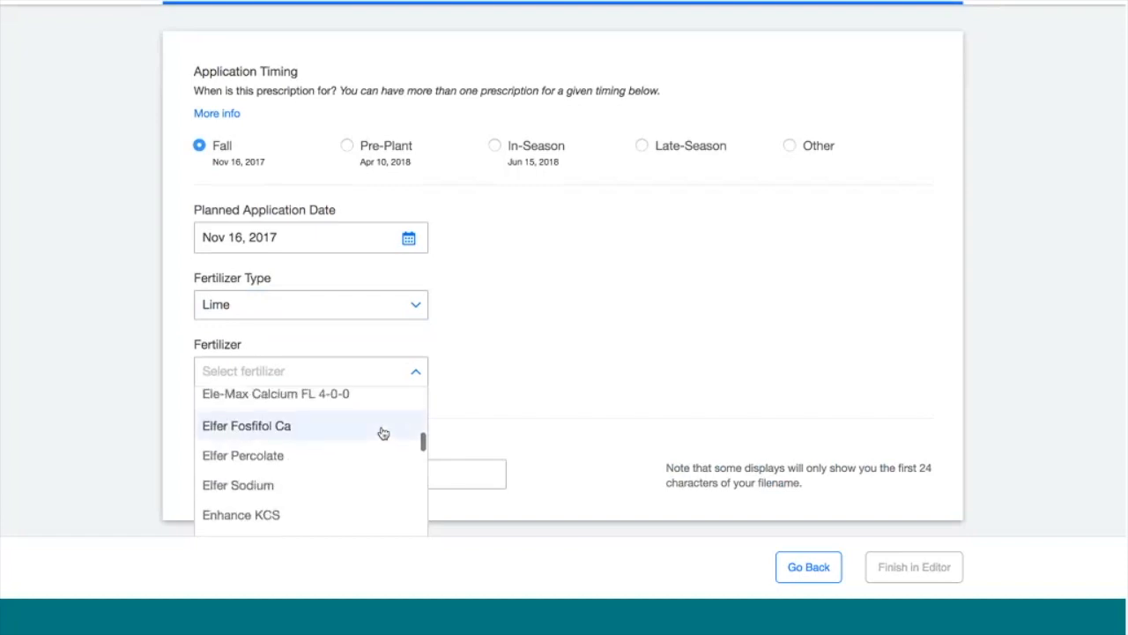
scroll(384, 433, up, 5)
click(999, 213)
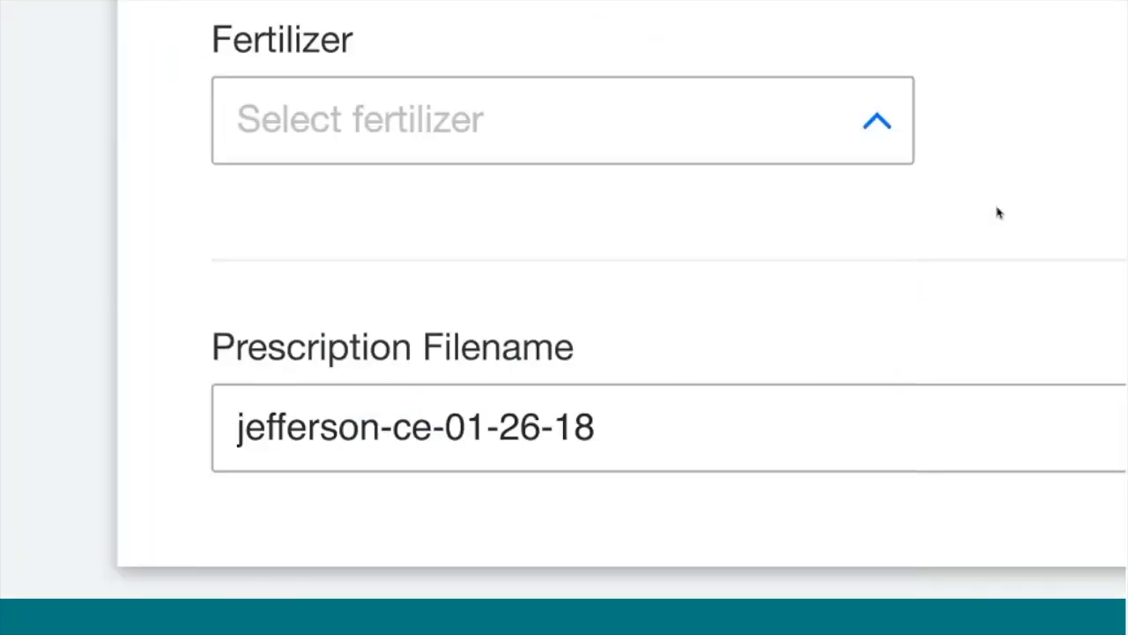
click(906, 146)
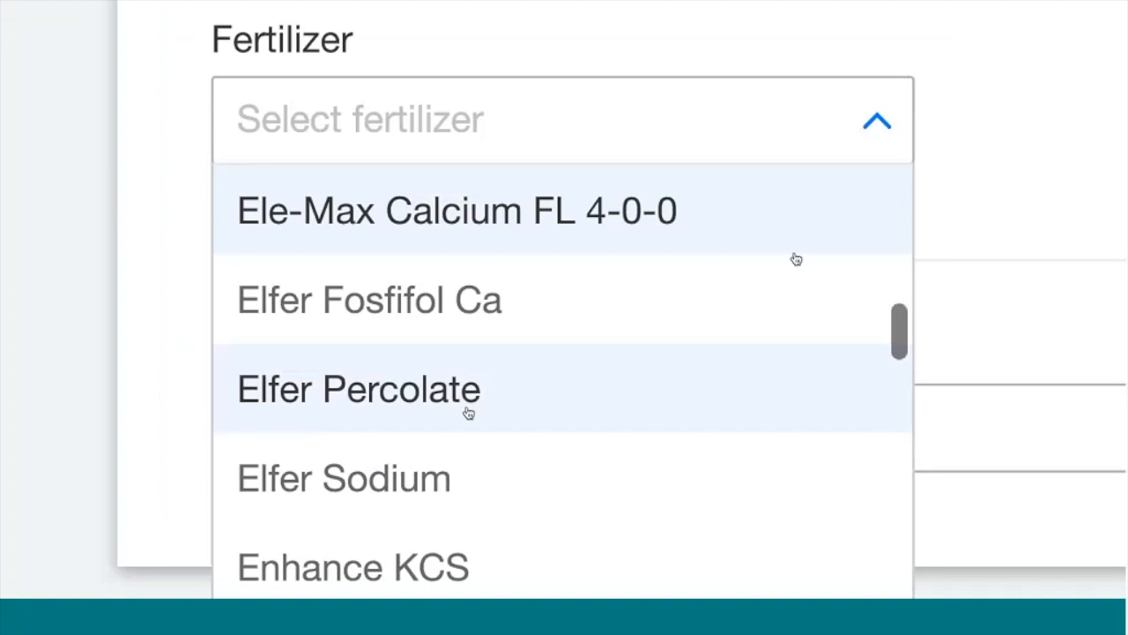
scroll(463, 421, up, 3)
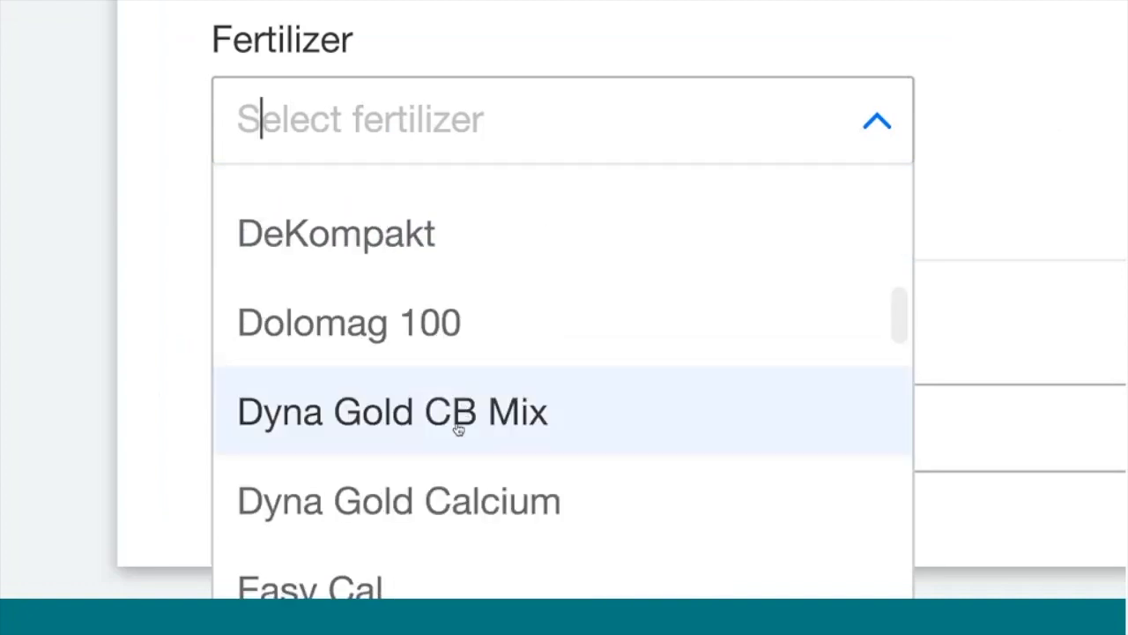
click(461, 490)
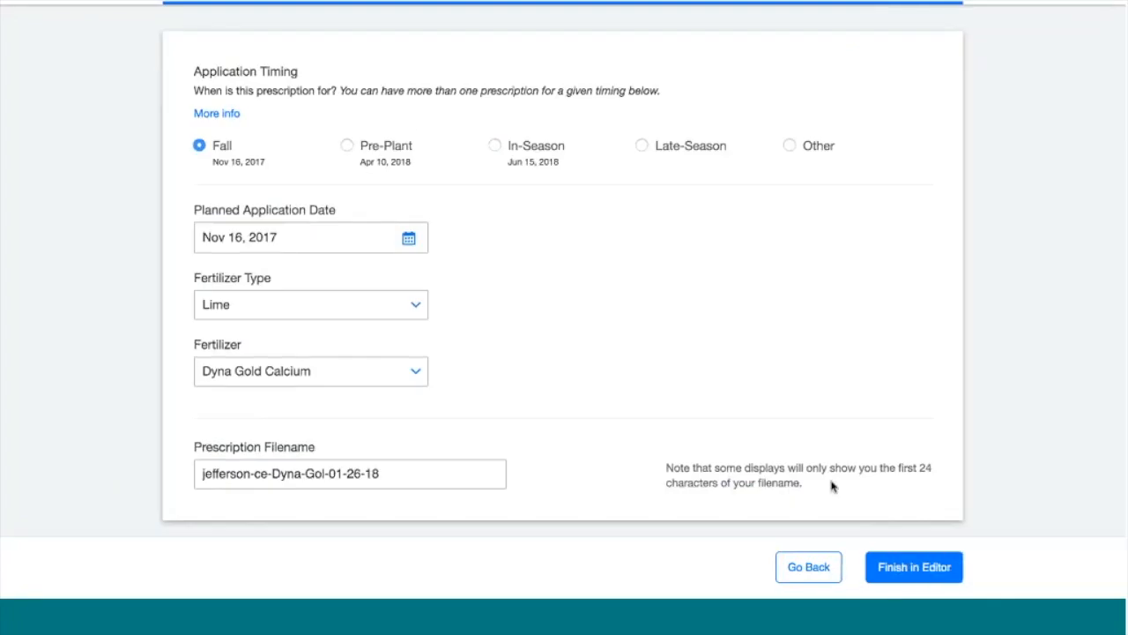
Open the zone editor and show the 2016 Soil Test: pH map (Nov 9, 2016) underneath
click(908, 571)
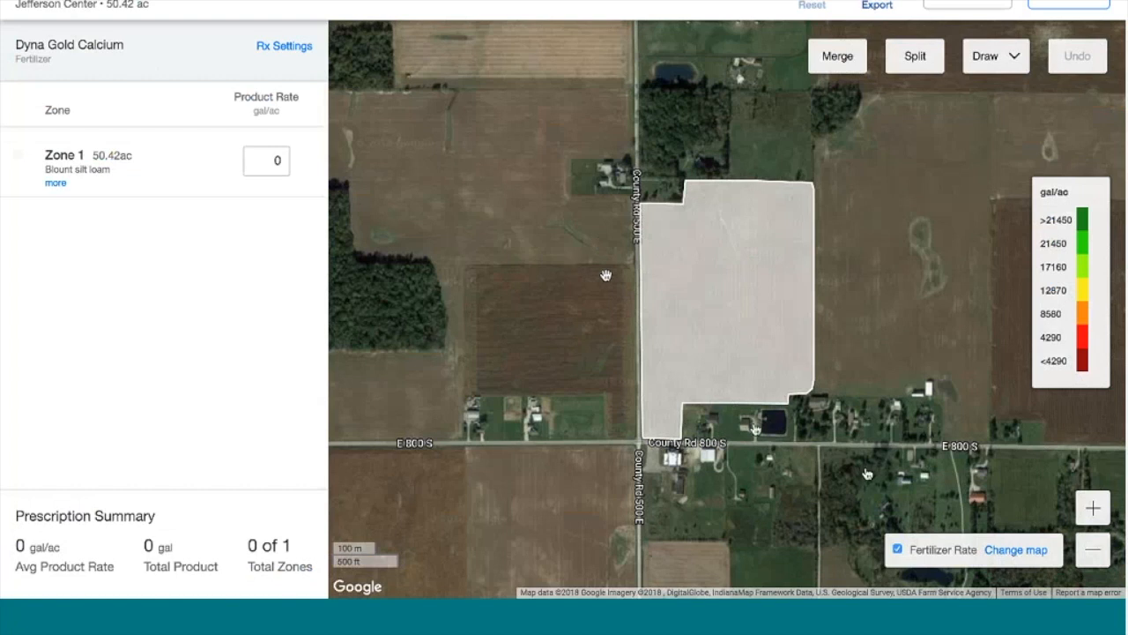
click(1016, 551)
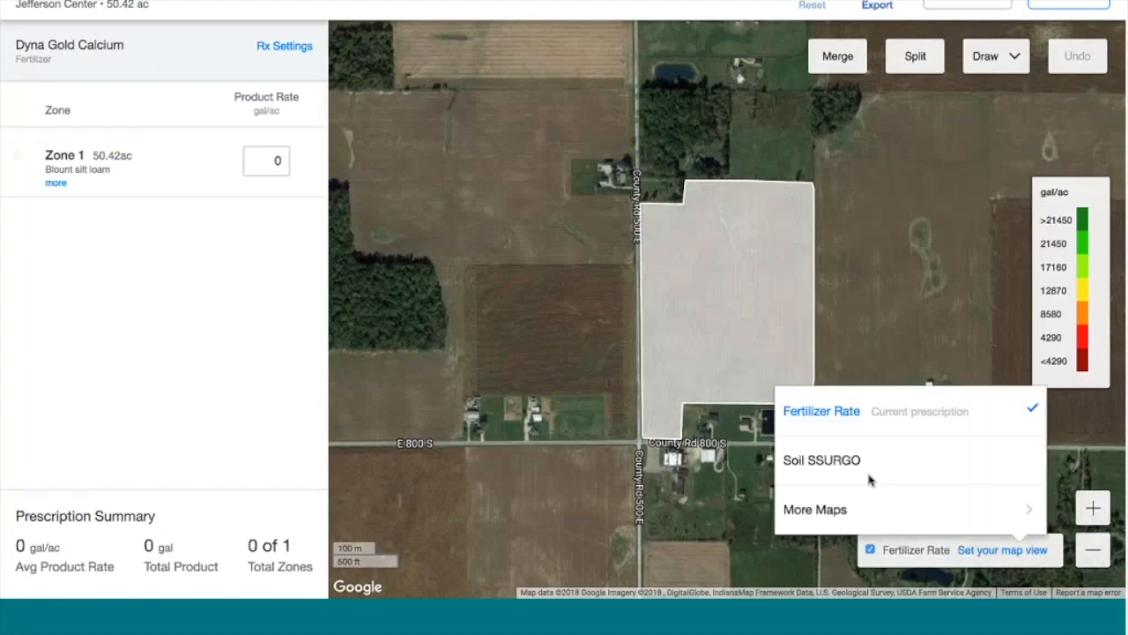
click(851, 509)
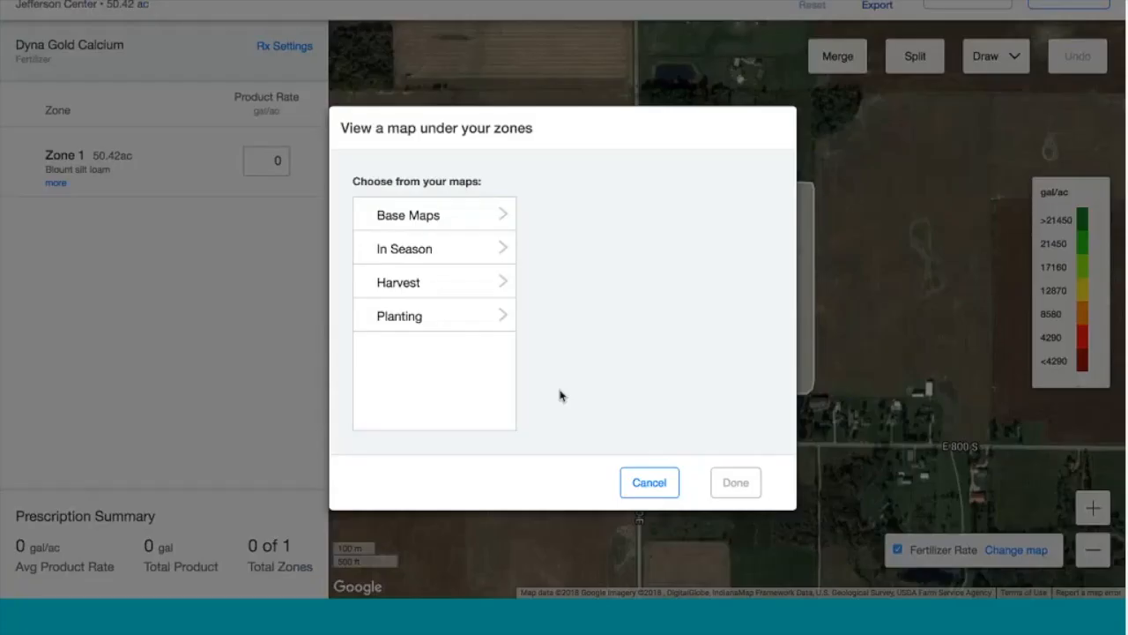
click(460, 222)
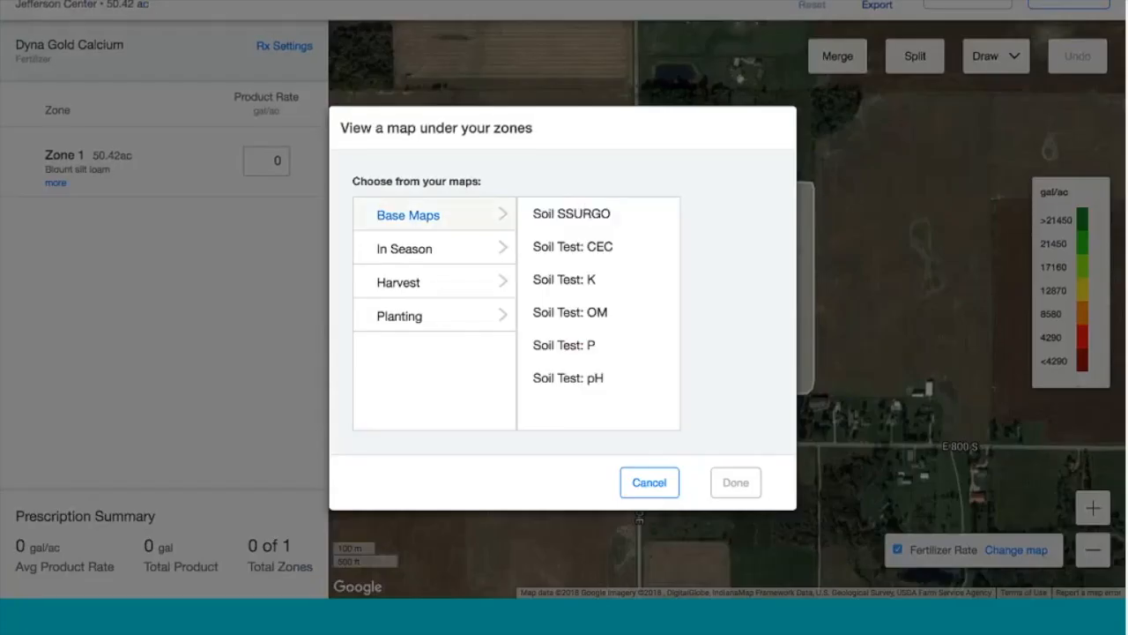
click(586, 390)
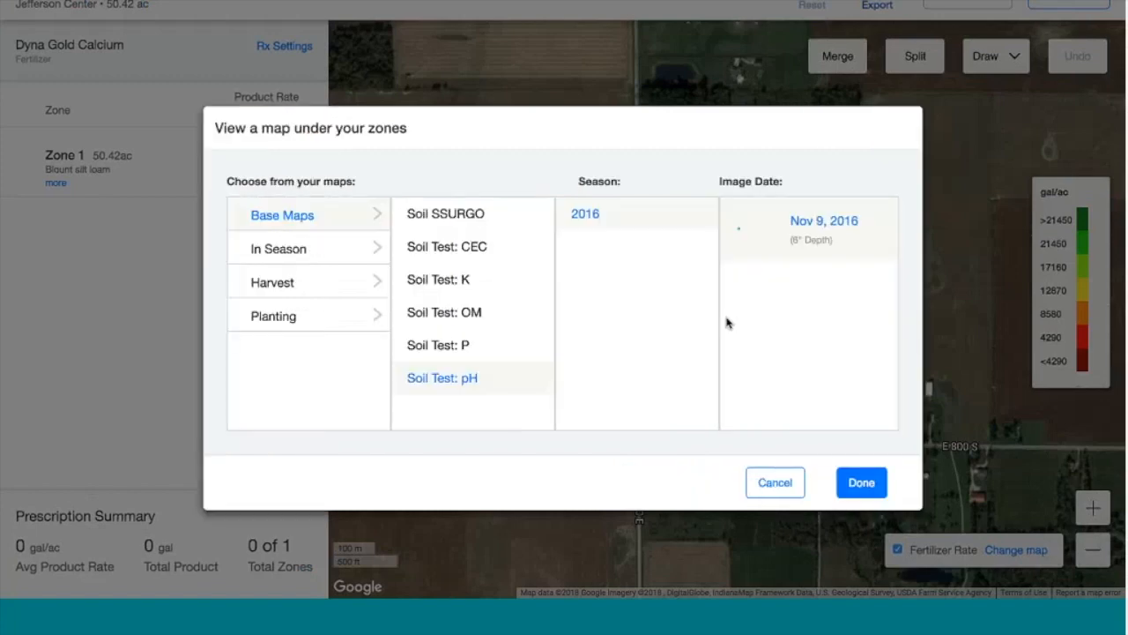
click(860, 480)
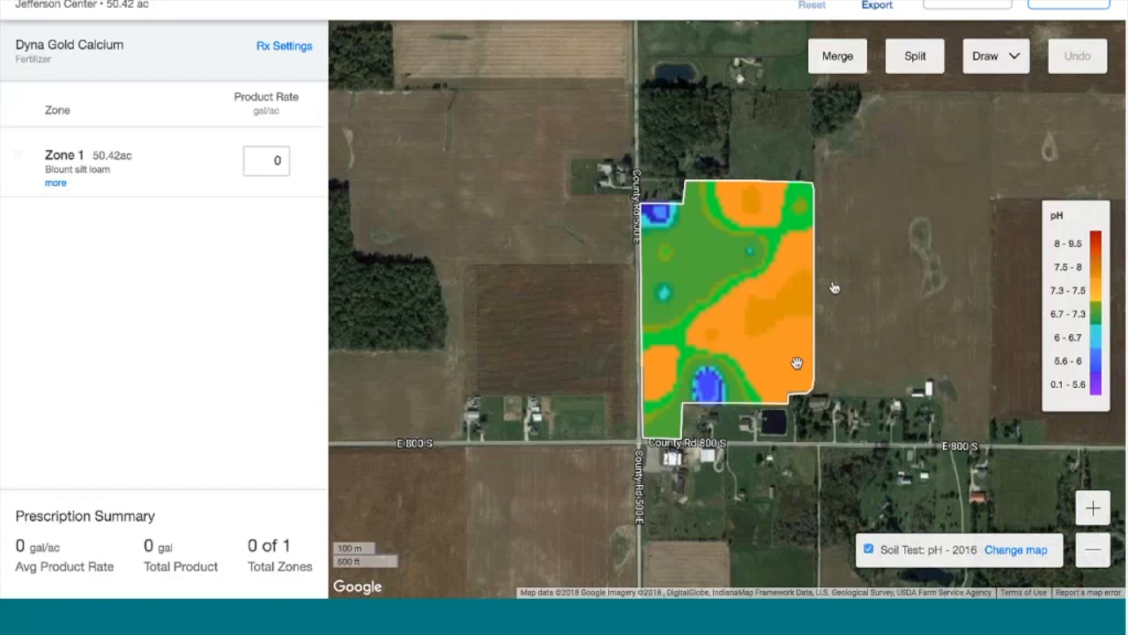
click(989, 66)
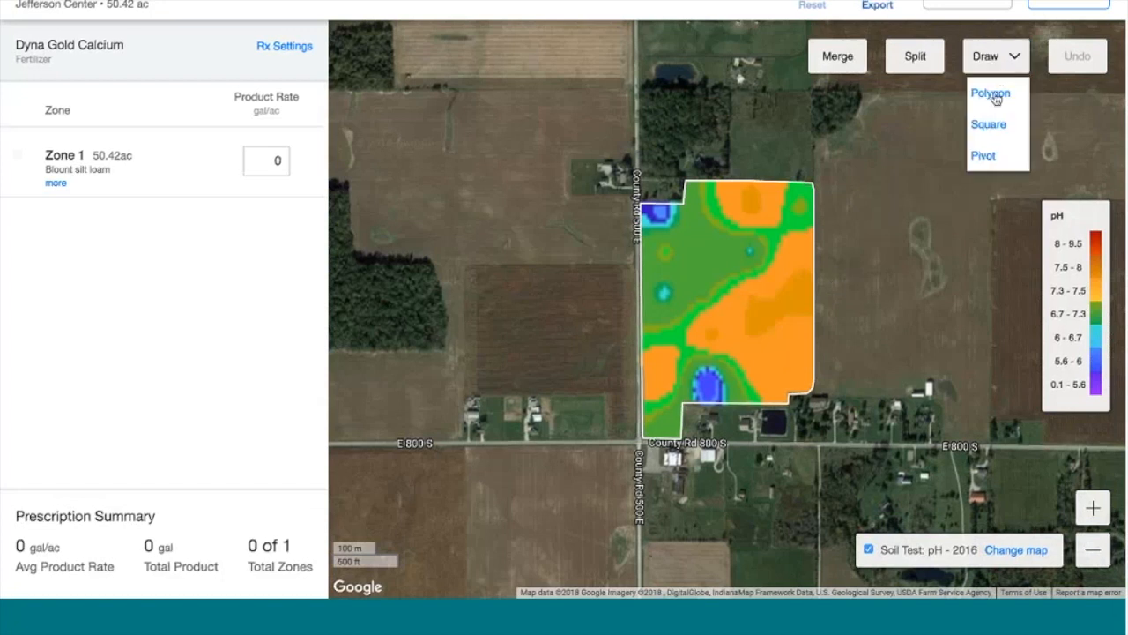
Trace a polygon around the northwest low-pH spot to create Zone 2 (0.96 ac)
click(989, 94)
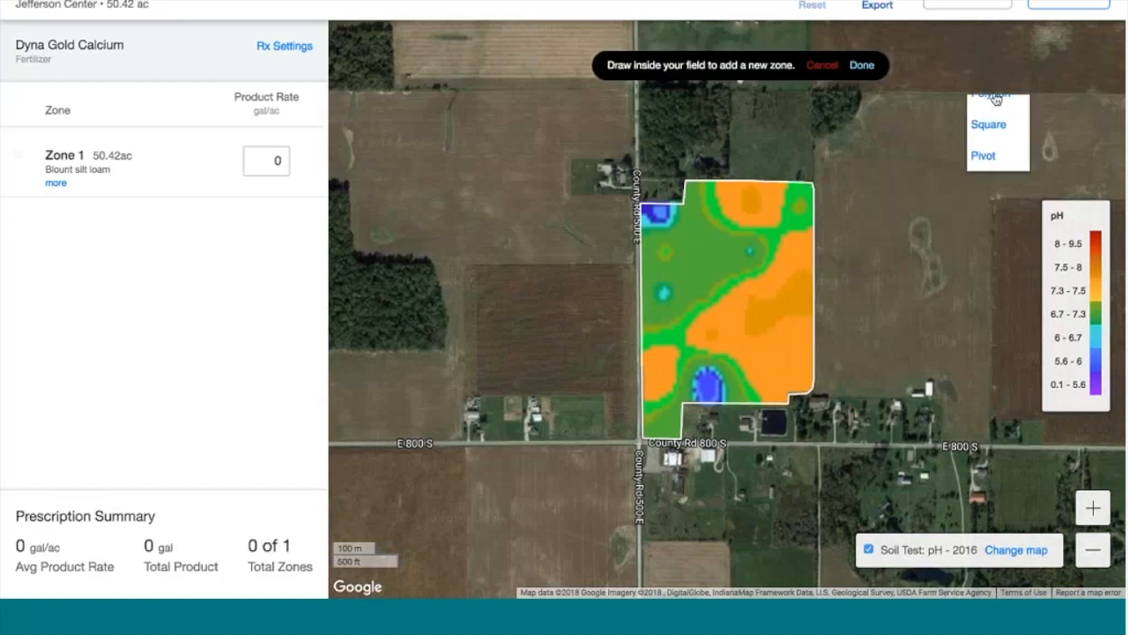
click(629, 201)
click(645, 224)
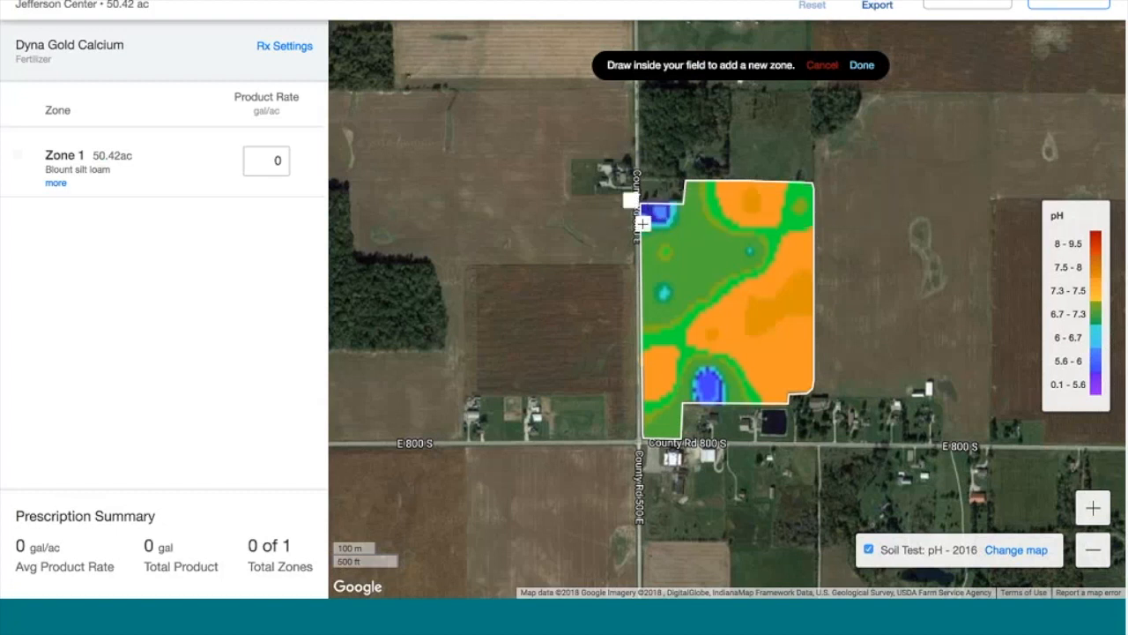
click(678, 205)
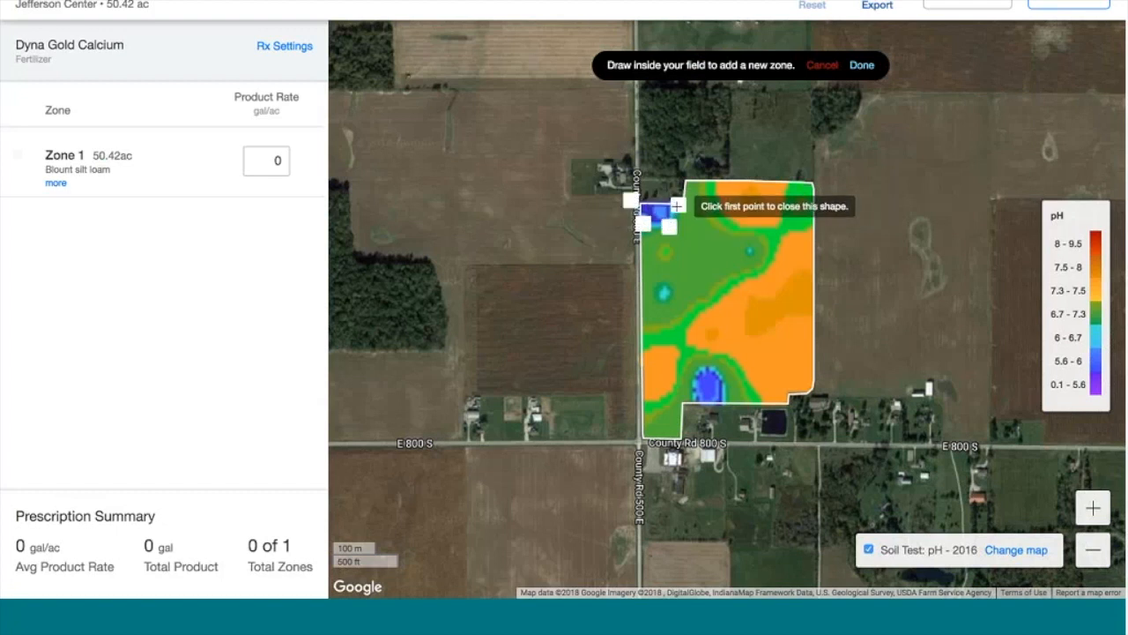
click(672, 188)
click(630, 200)
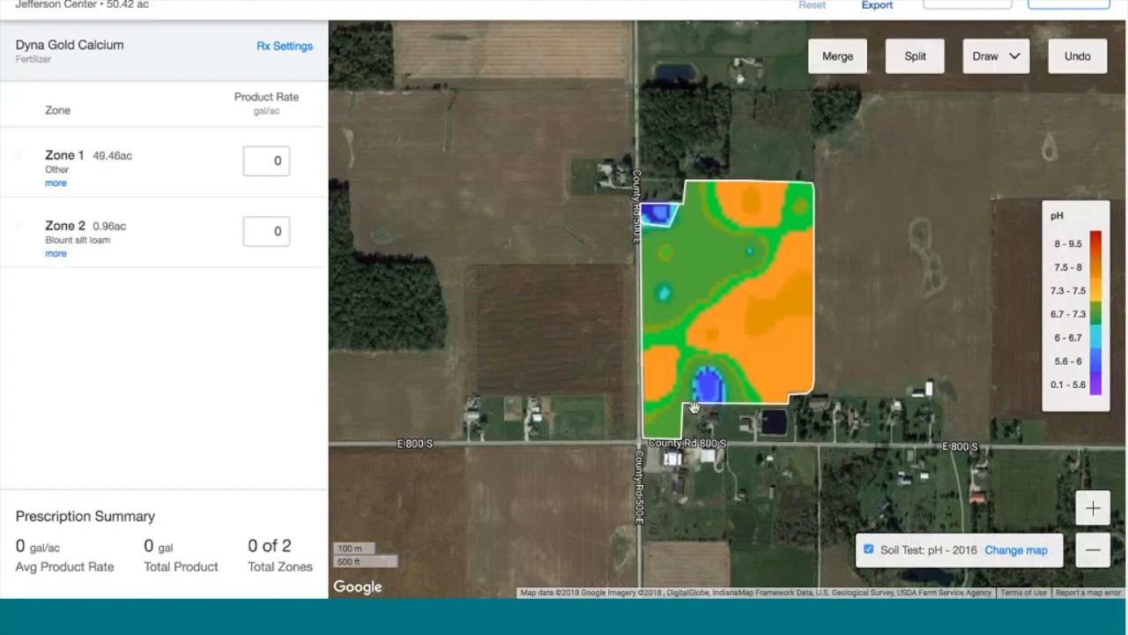
Trace a polygon around the southern low-pH spot to add Zone 3 (1.37 ac)
click(991, 55)
click(991, 92)
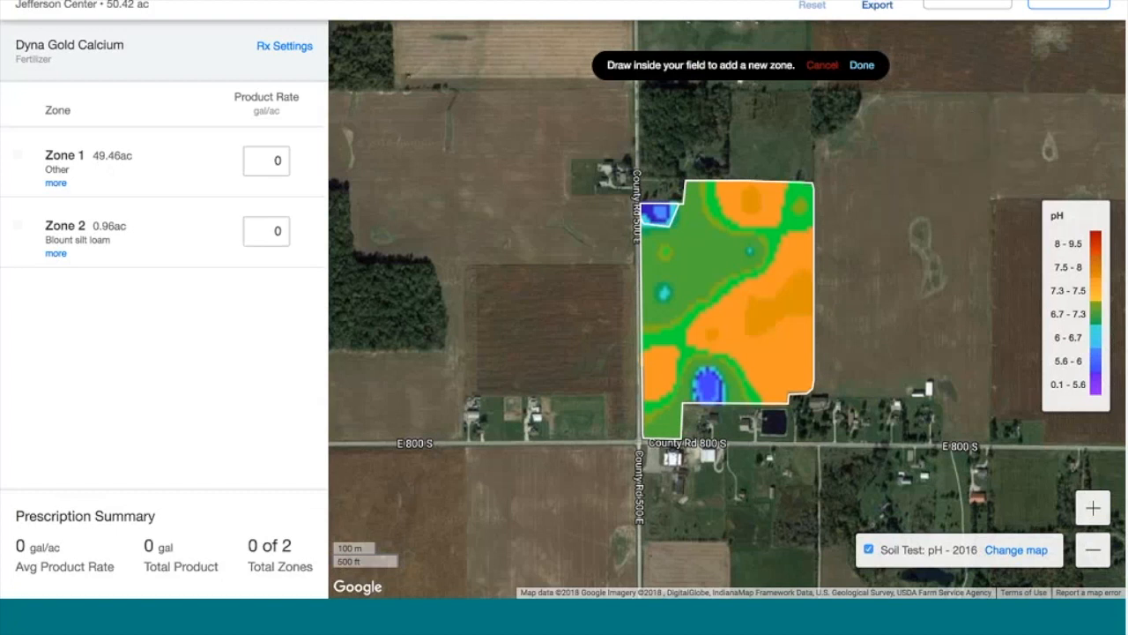
click(692, 408)
click(693, 379)
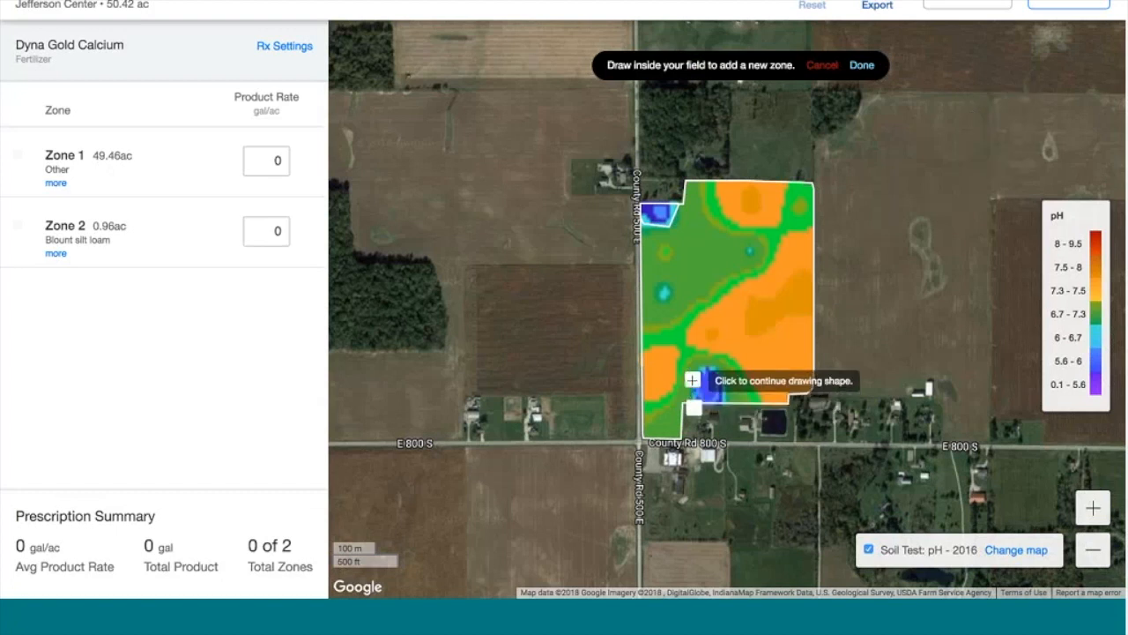
click(701, 365)
click(714, 367)
click(724, 380)
click(725, 399)
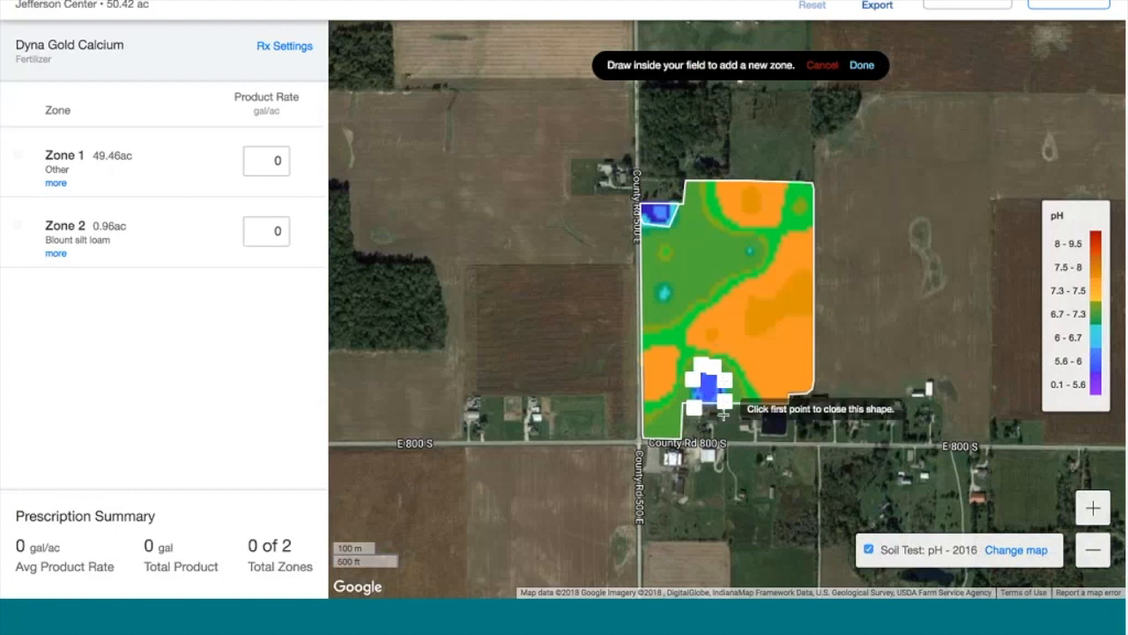
click(693, 408)
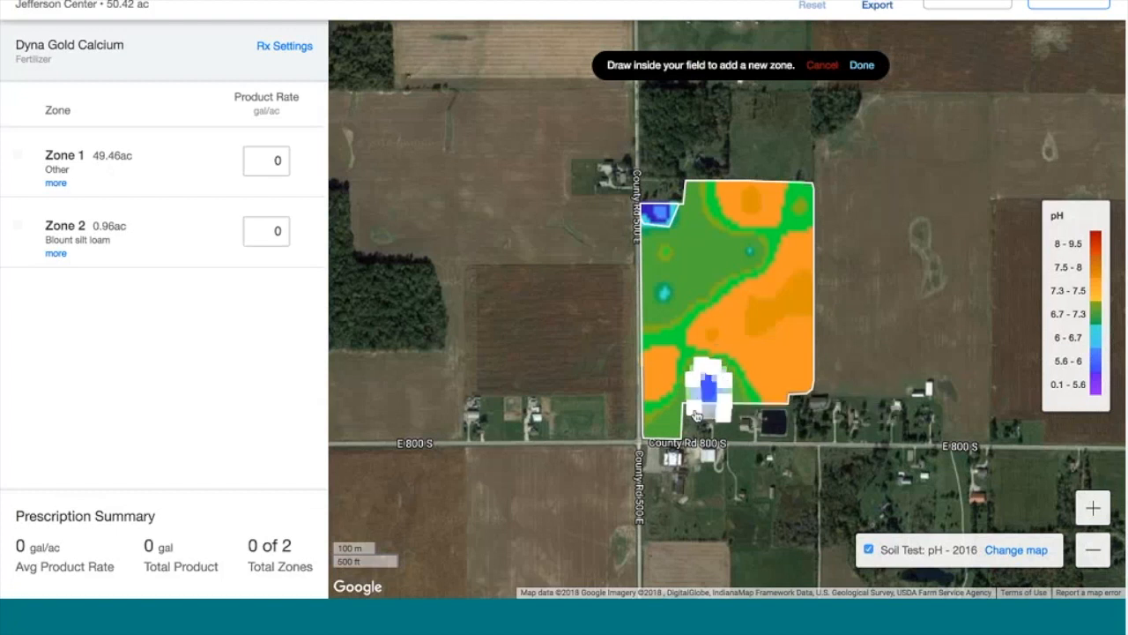
click(862, 67)
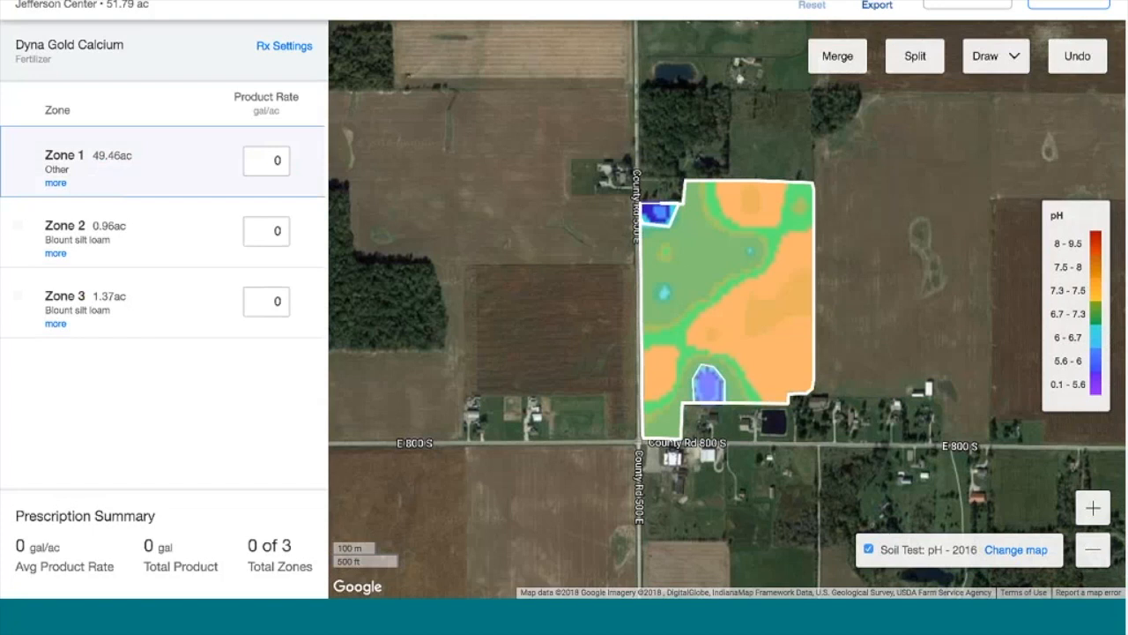
Enter lime rates of 10 gal/ac for Zone 2 and 15 gal/ac for Zone 3
click(268, 231)
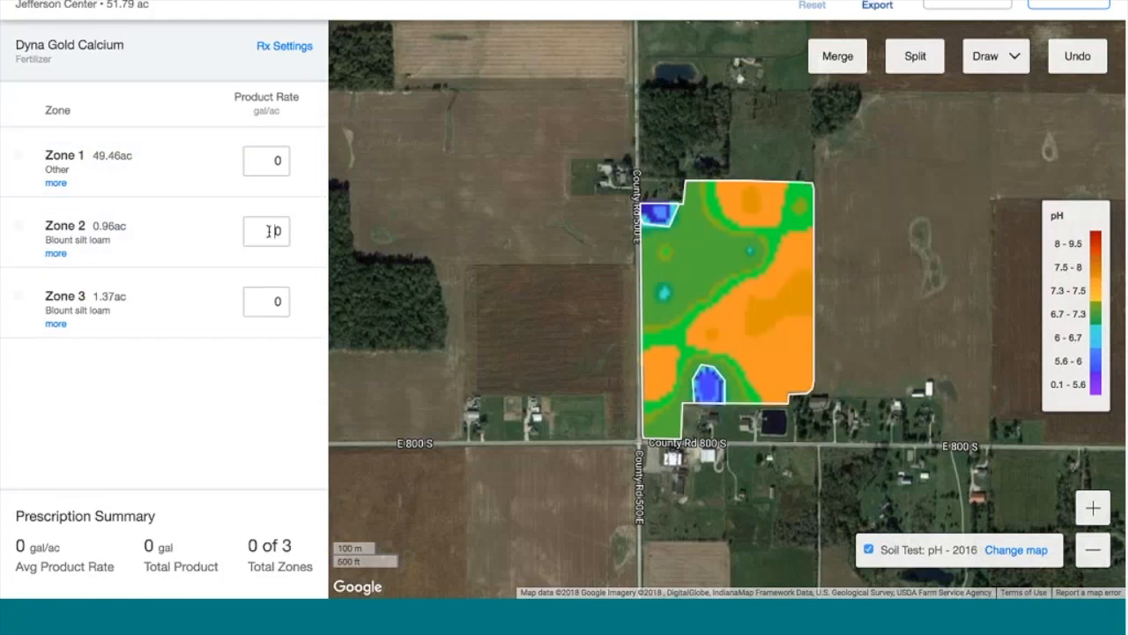
double_click(277, 232)
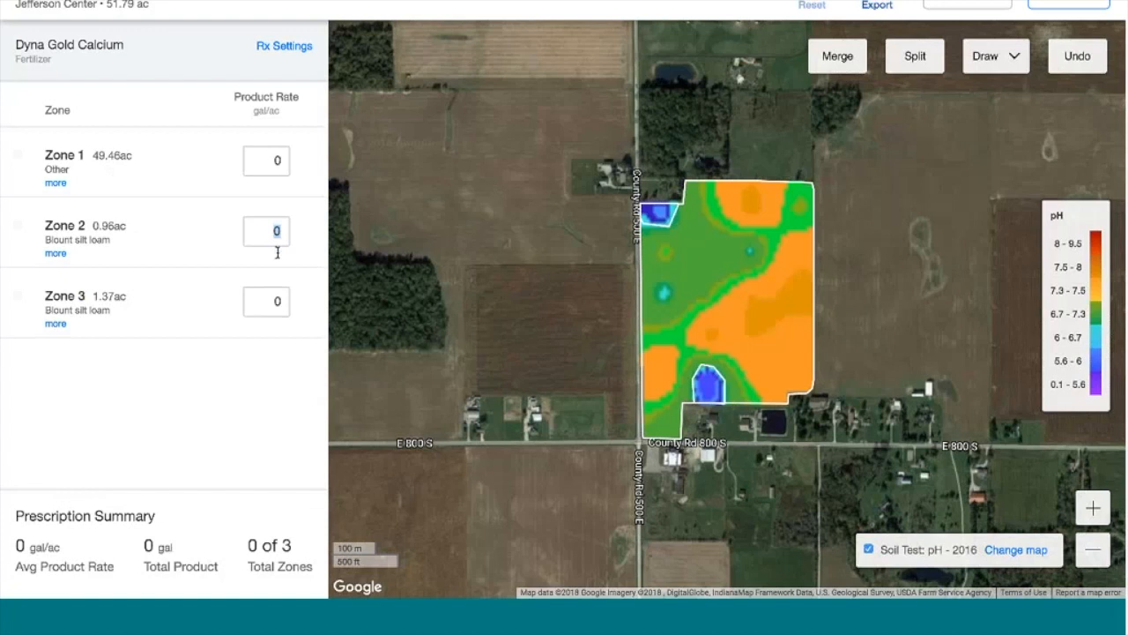
text(10)
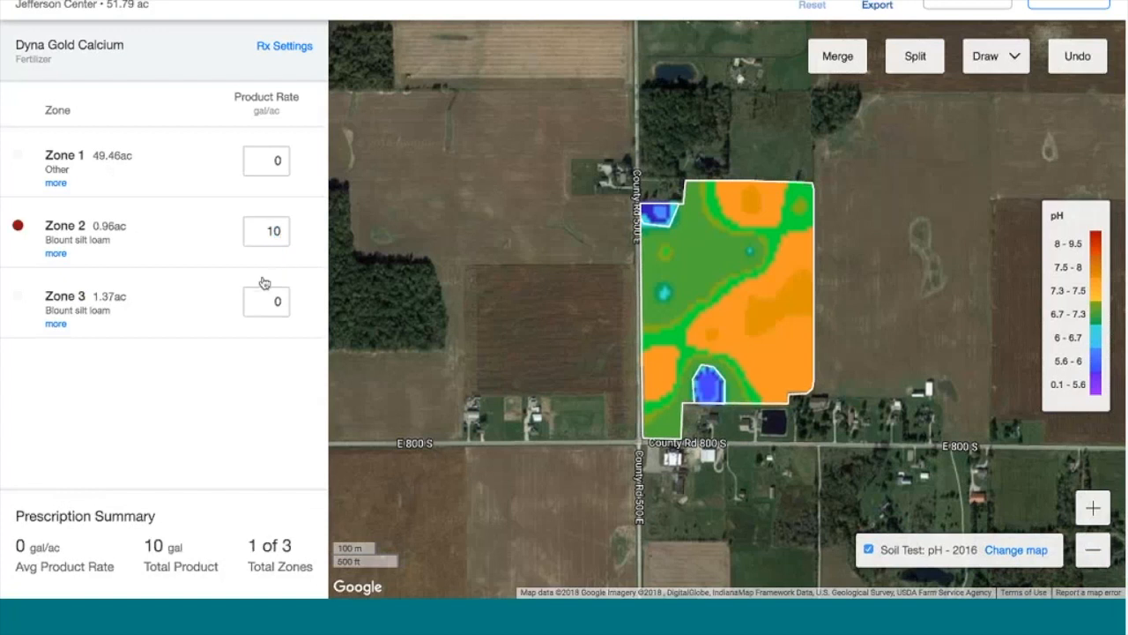
double_click(269, 299)
text(15)
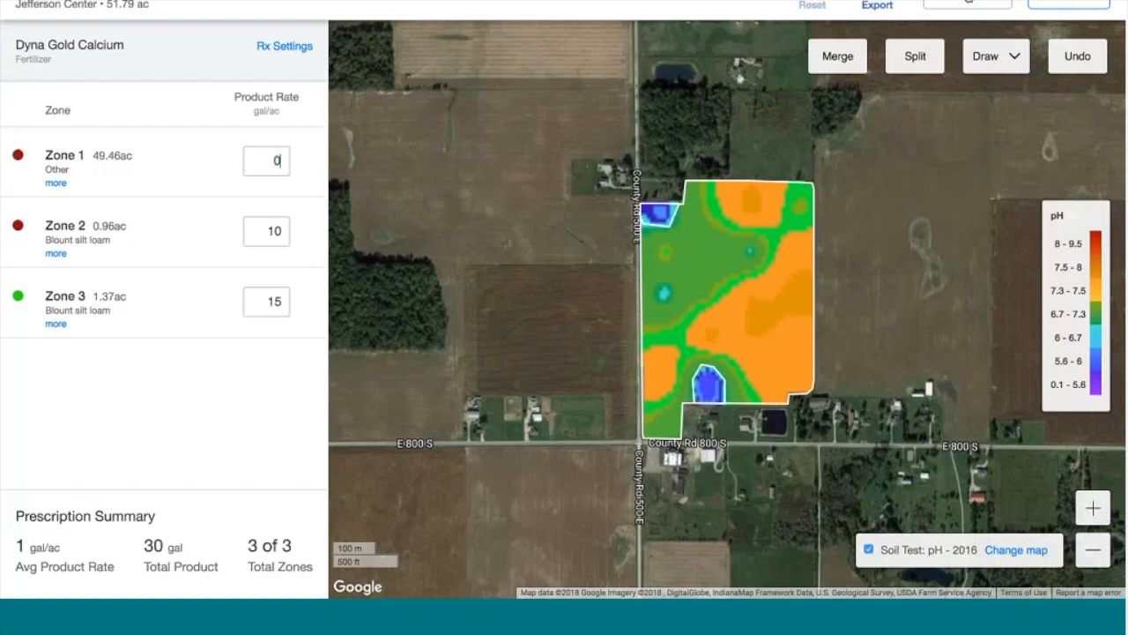
click(837, 55)
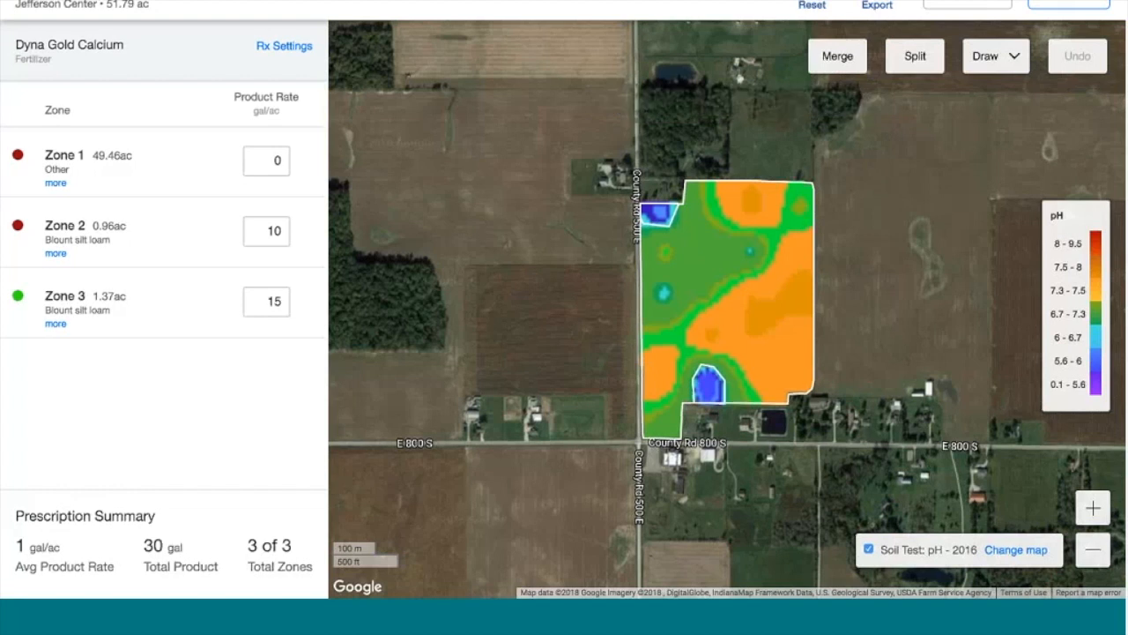
Look over the prescription export options, then return to the zone rates list
click(883, 5)
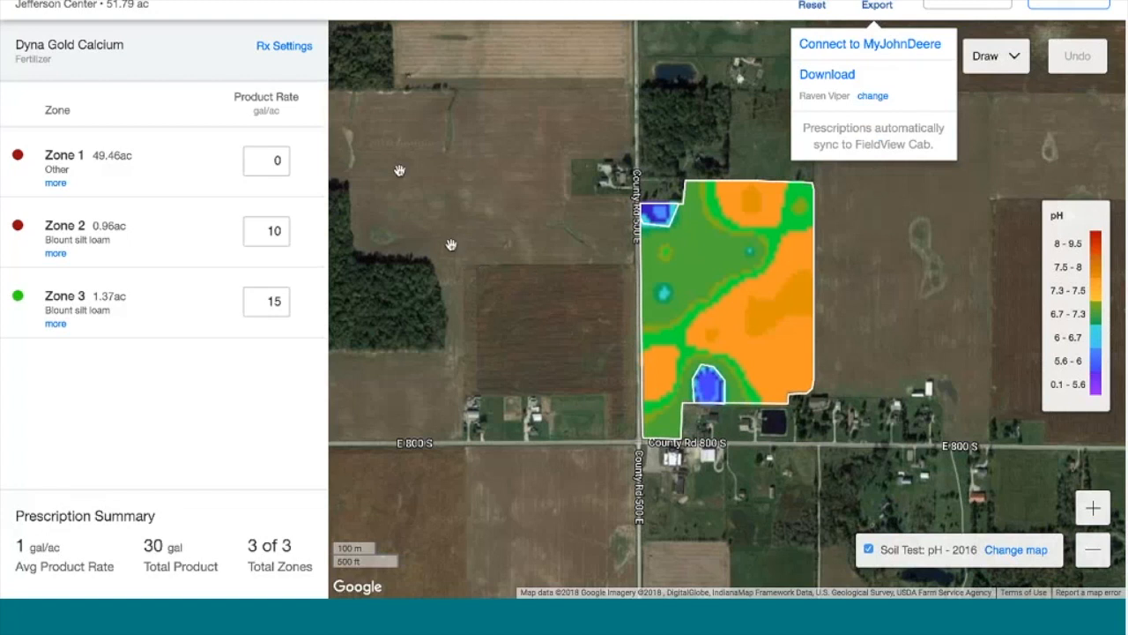
click(282, 53)
click(282, 49)
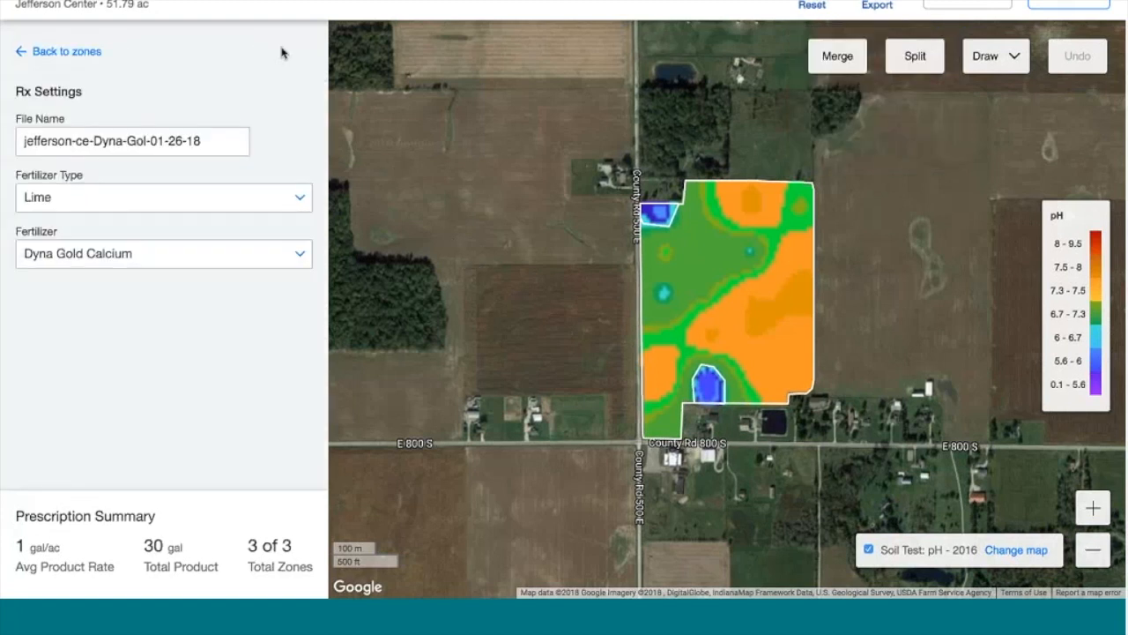
click(44, 52)
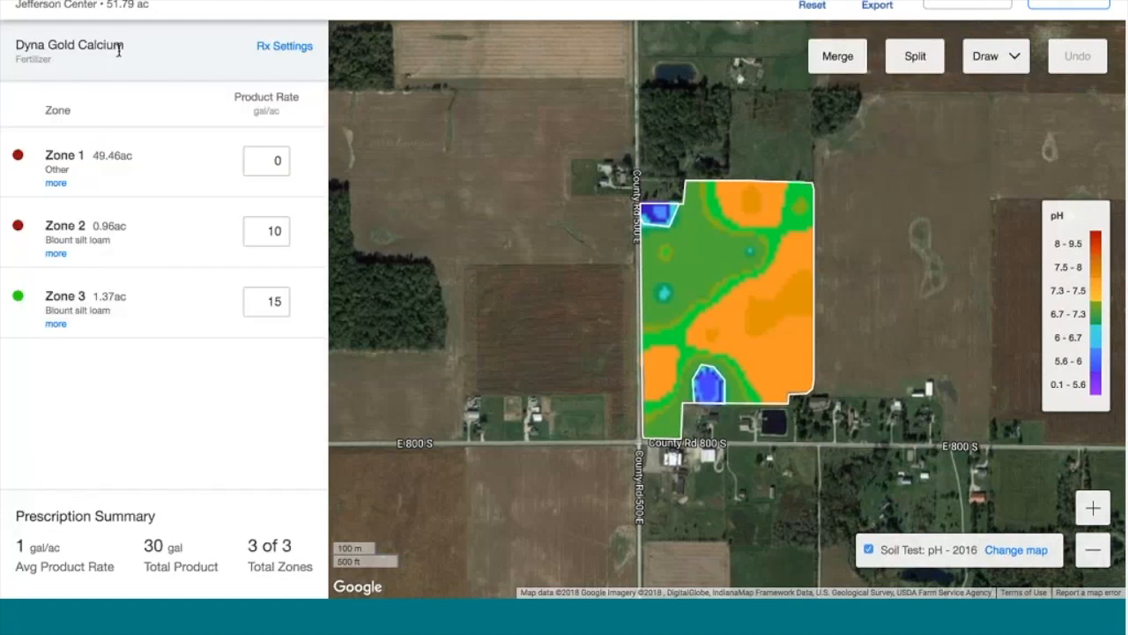
Change the prescription's fertilizer product to EzyFlo Lime 38 in Rx Settings
click(282, 49)
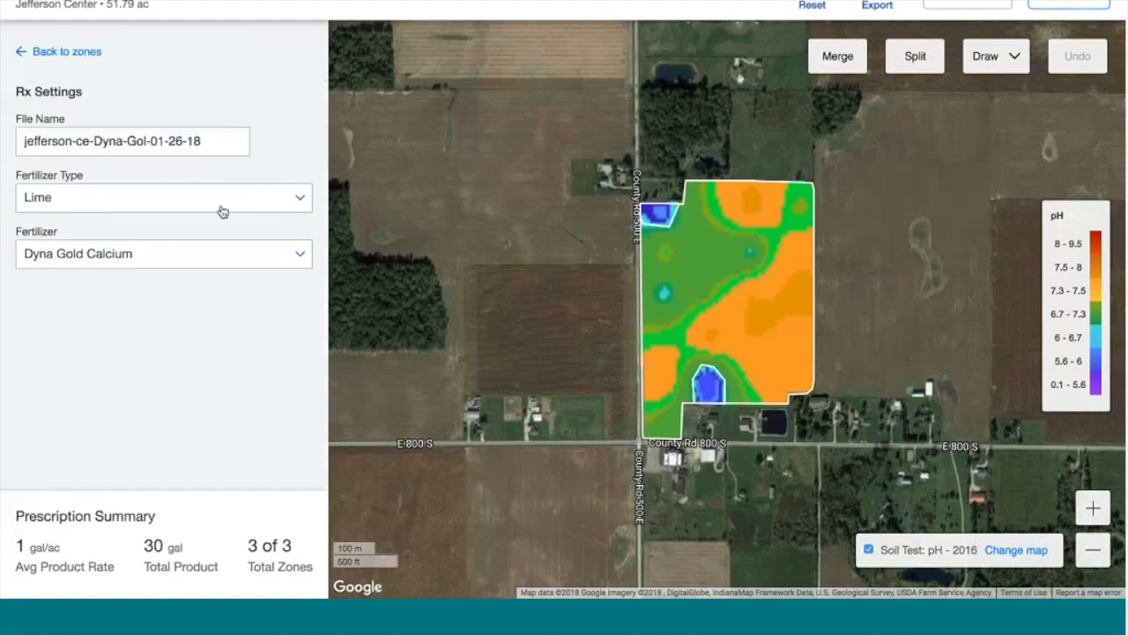
click(264, 259)
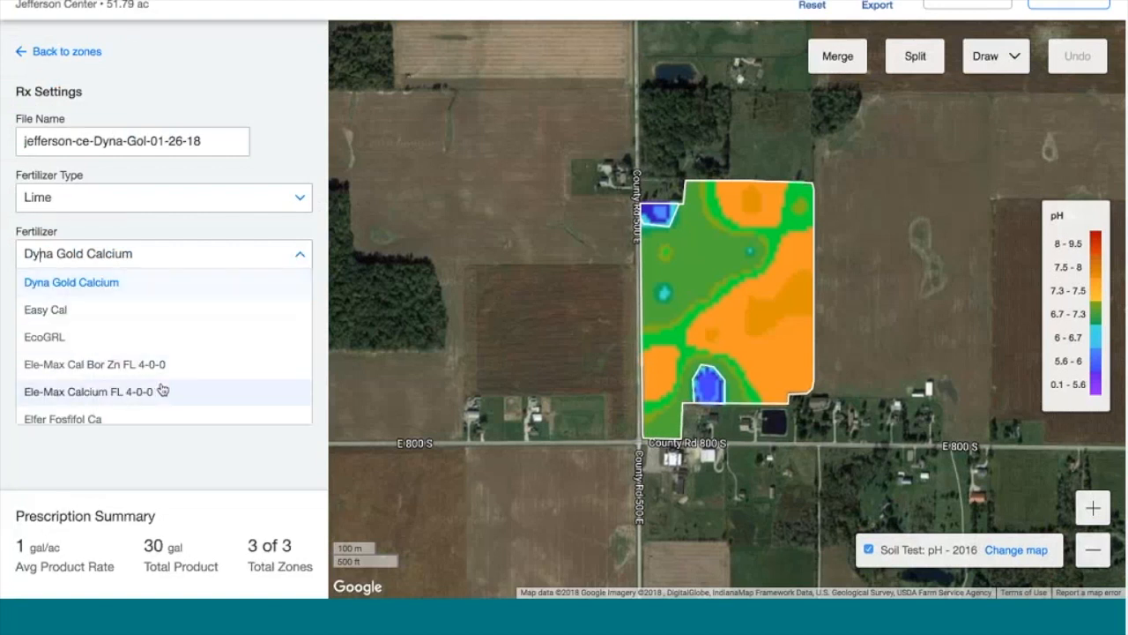
scroll(162, 388, down, 2)
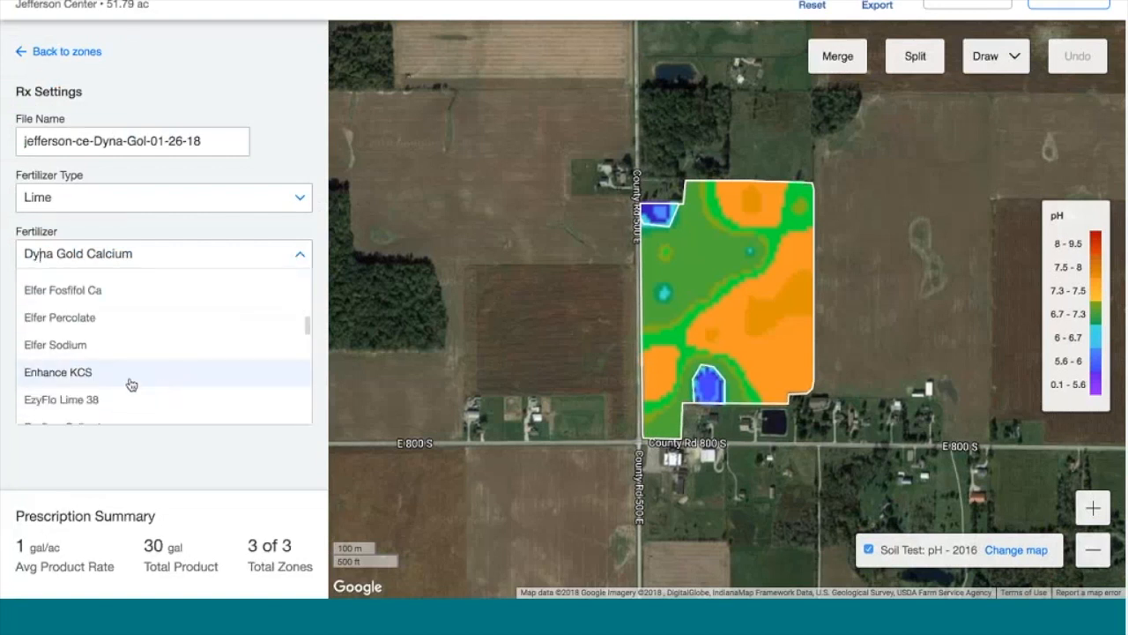
click(131, 398)
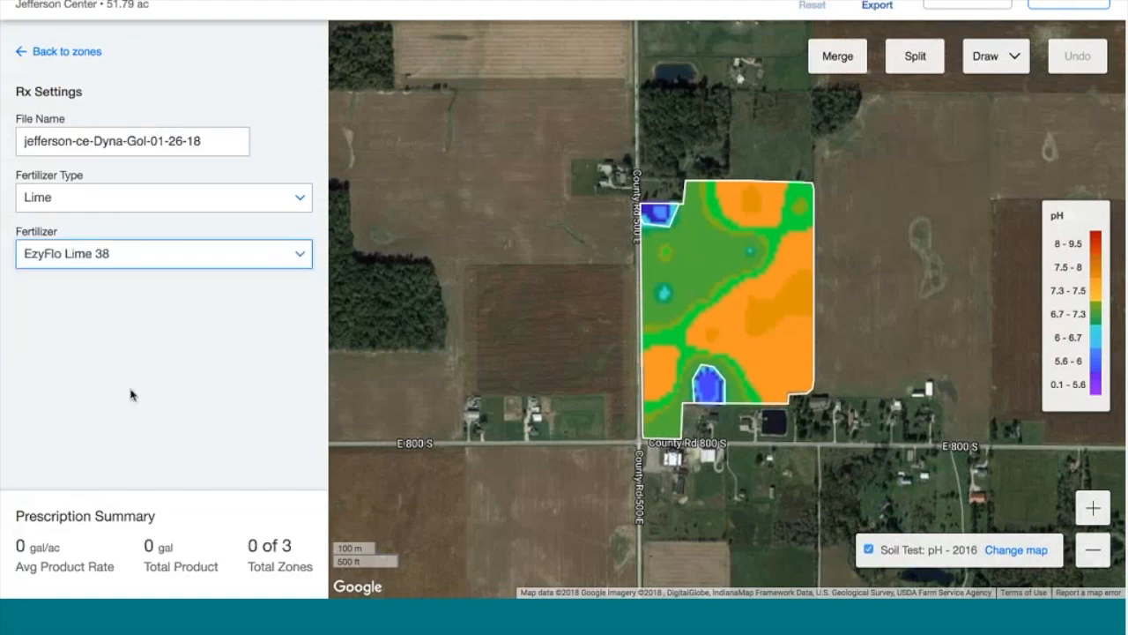
click(60, 51)
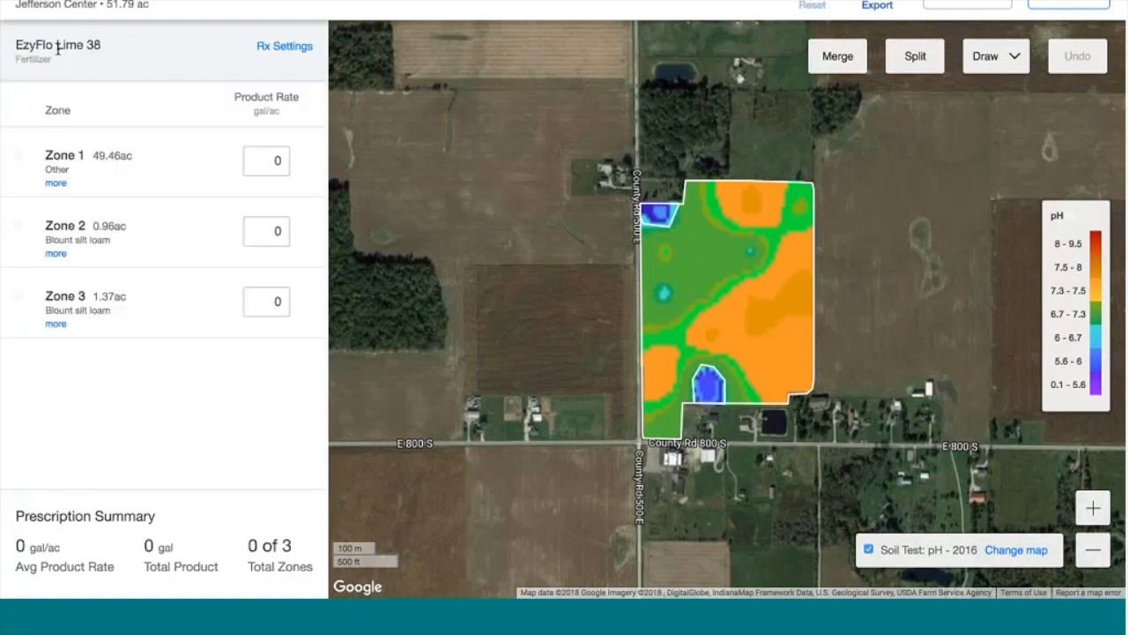
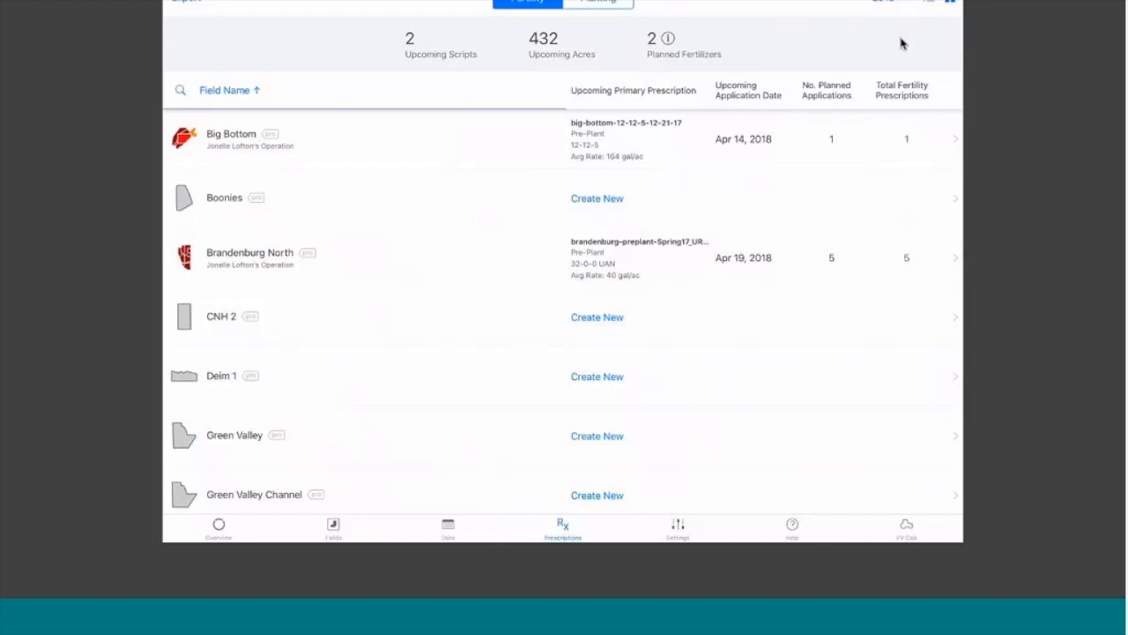
scroll(562, 308, down, 3)
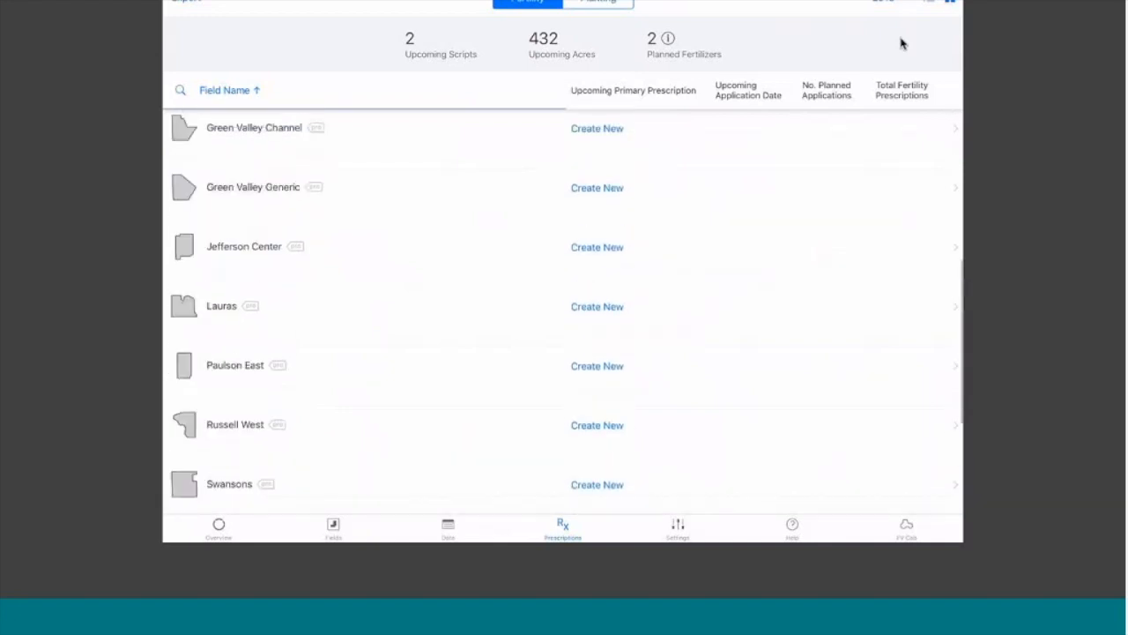
scroll(562, 308, up, 3)
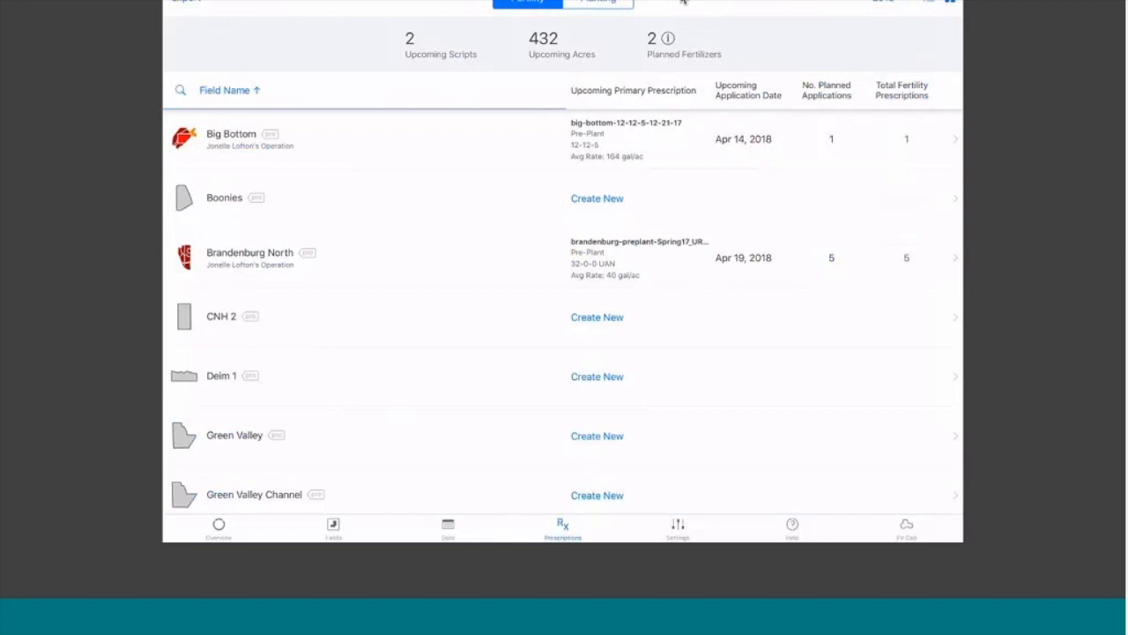
click(668, 38)
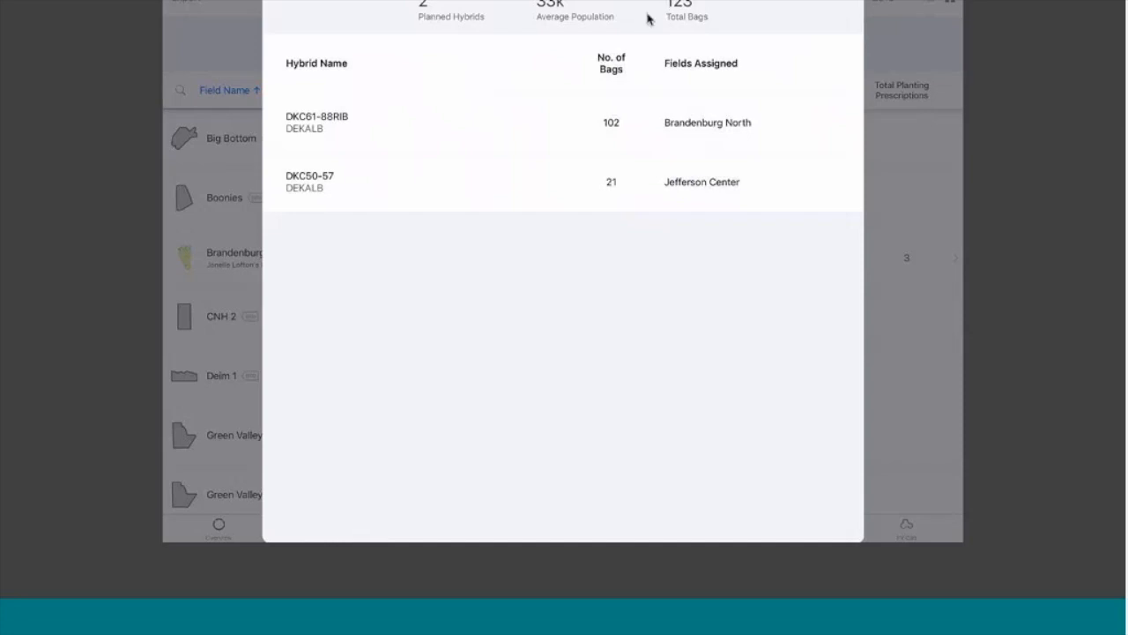
click(491, 40)
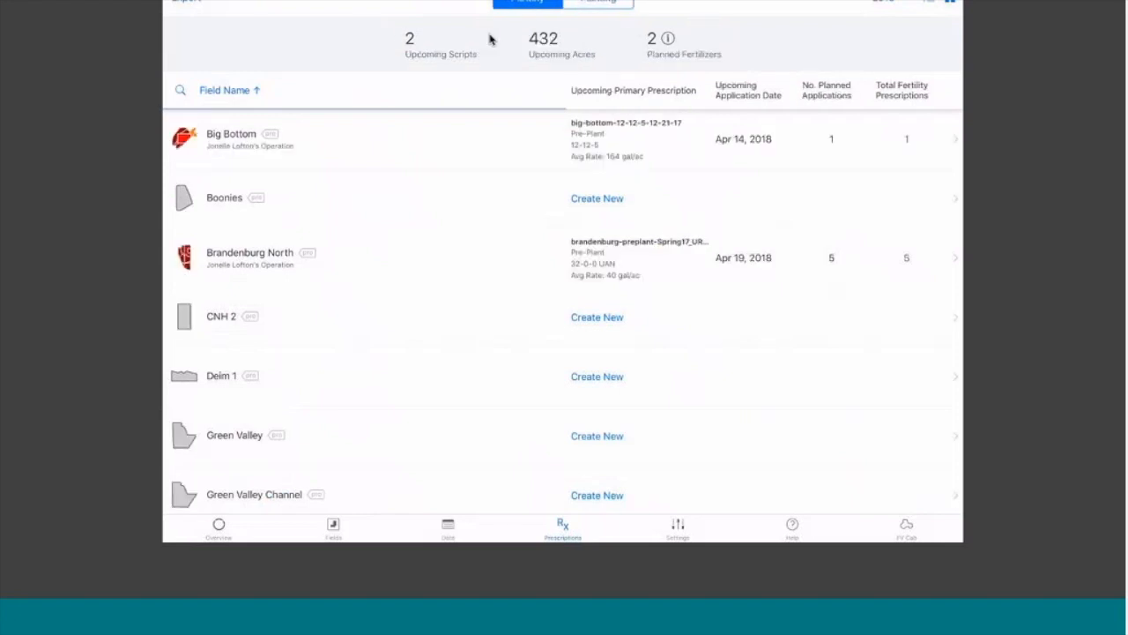
Create a fall Swansons prescription with fertilizer type Lime and product Actagro 7pct Calcium, then send it to the editor
scroll(562, 311, down, 5)
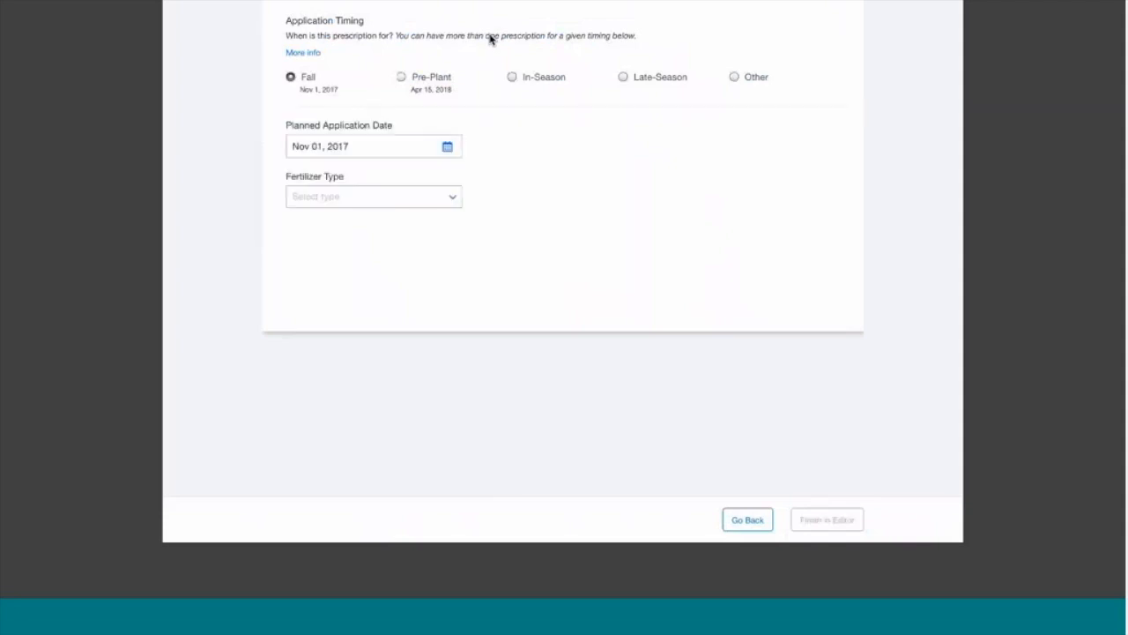
key(Down)
key(Return)
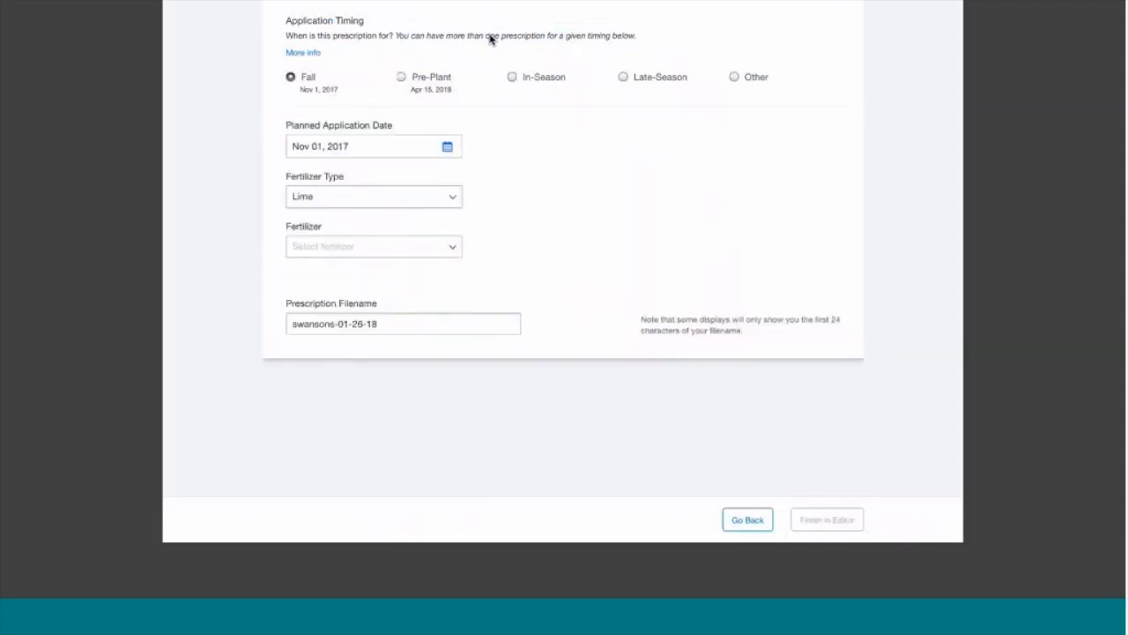
key(Tab)
key(Down)
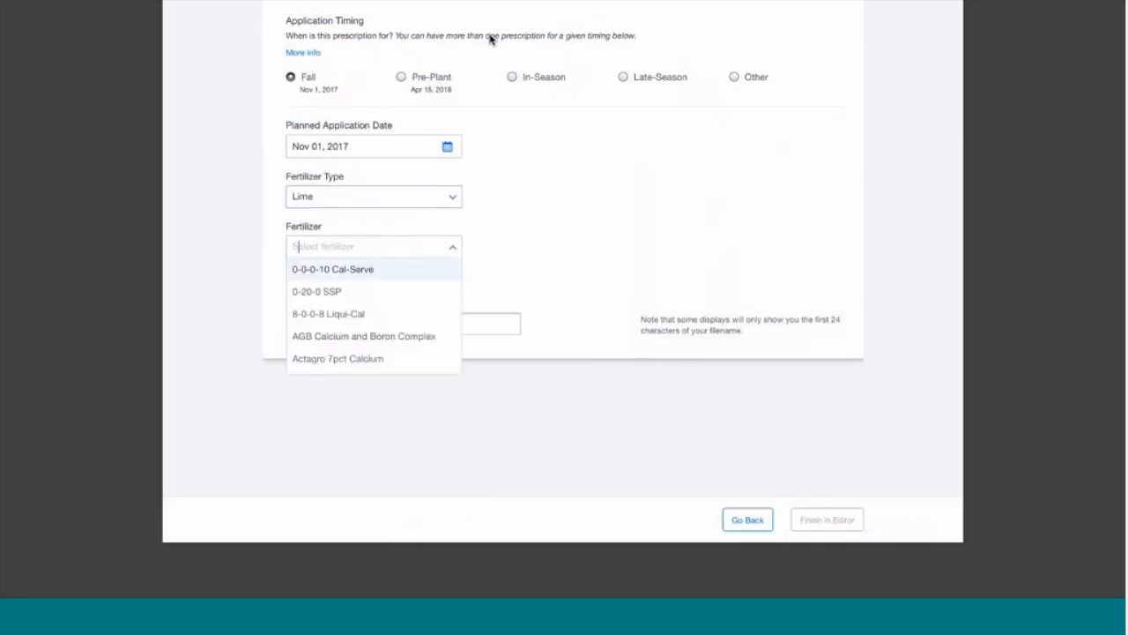
key(Down)
key(Down)
key(Down)
key(Down)
key(Return)
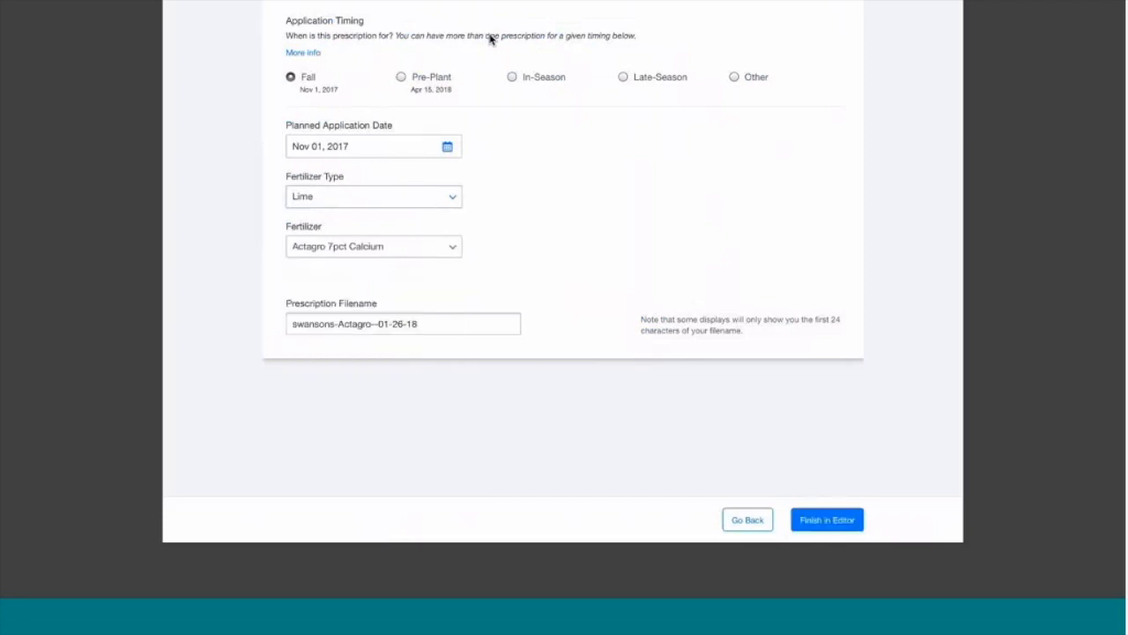
key(Return)
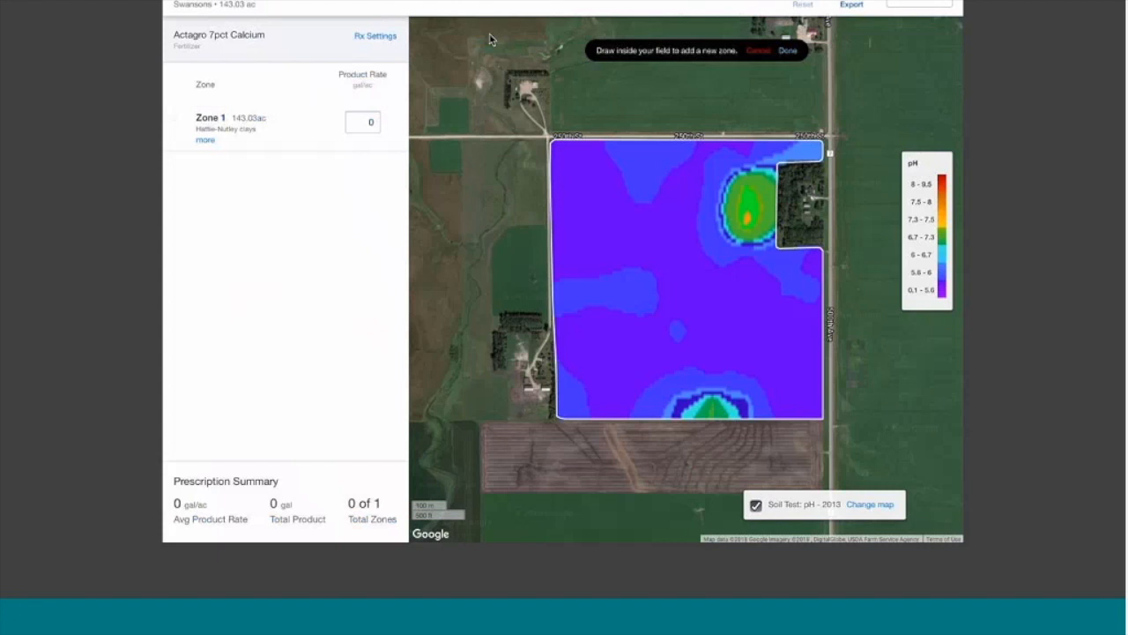
Outline the upper green high-pH spot as a new zone
click(782, 166)
click(738, 165)
click(719, 195)
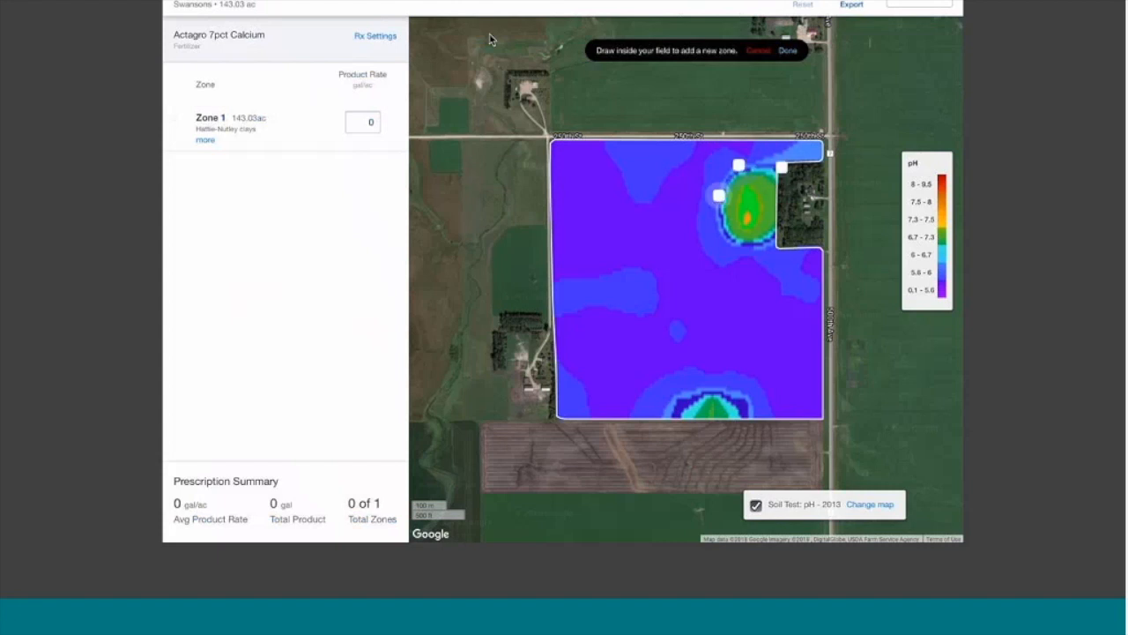
click(724, 235)
click(752, 250)
click(774, 235)
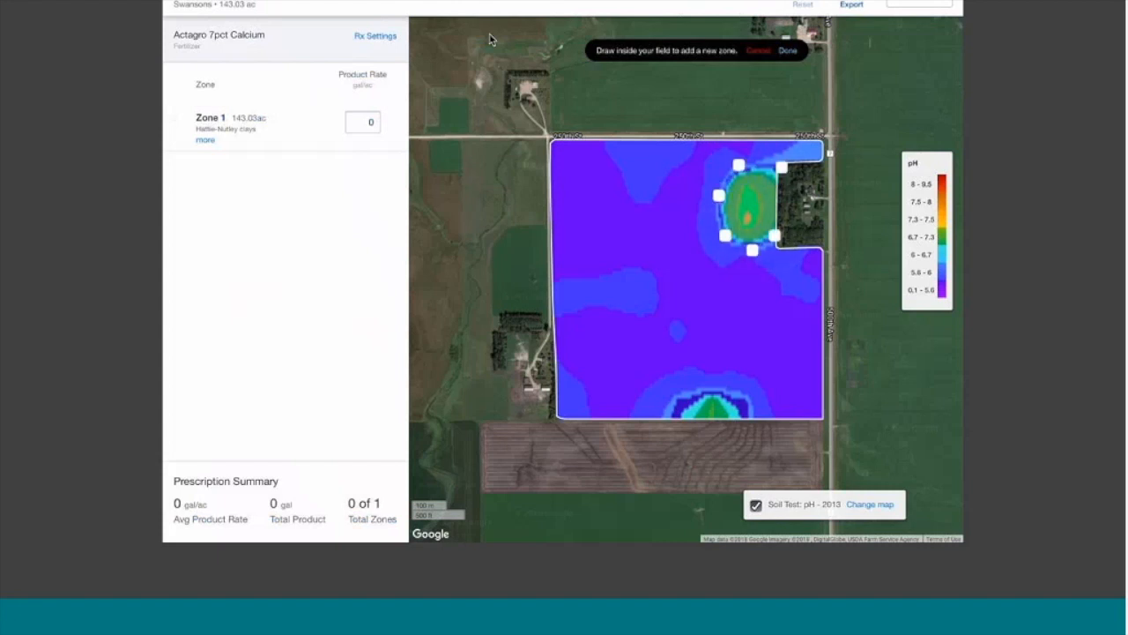
click(788, 212)
click(782, 167)
click(787, 50)
Draw a polygon zone around the lower green patch near the field's south edge
click(866, 43)
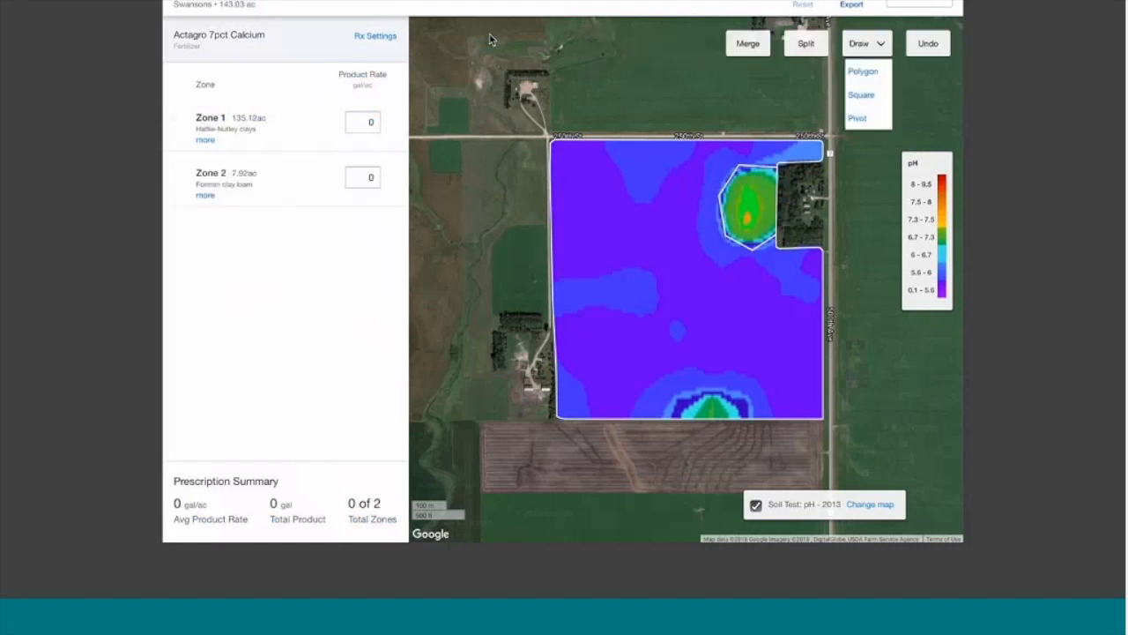
click(862, 72)
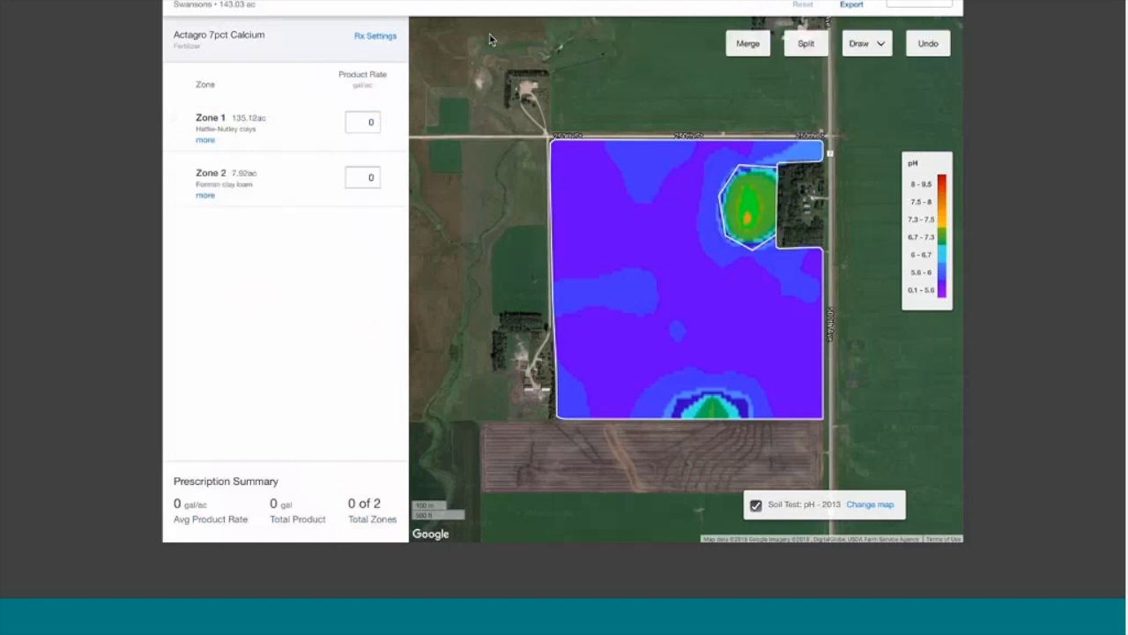
click(866, 43)
click(863, 71)
click(678, 420)
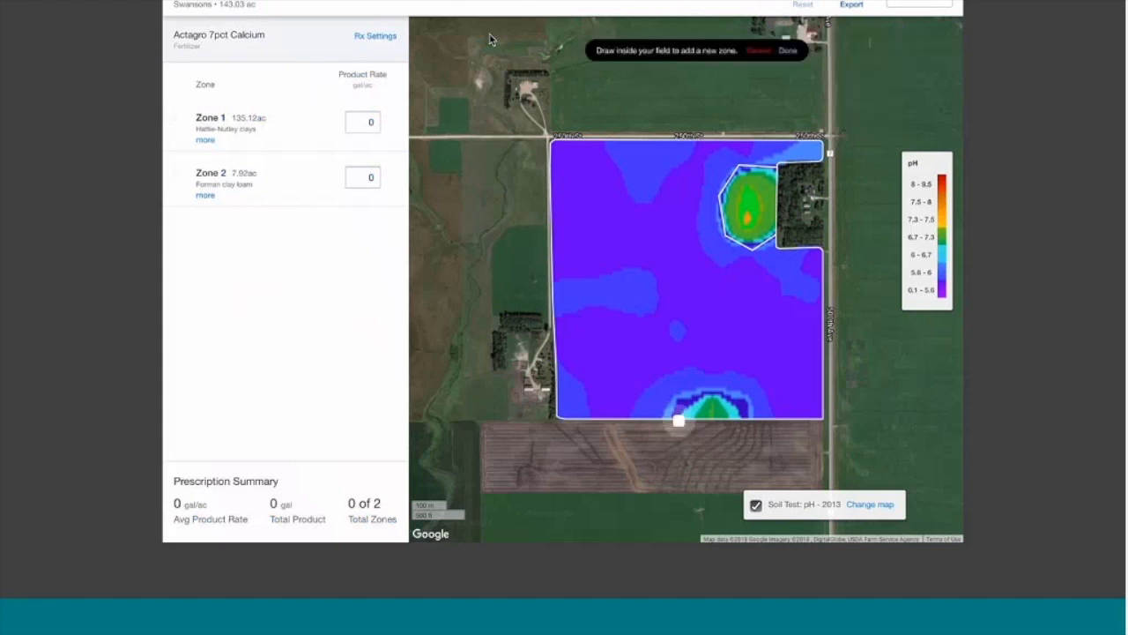
click(695, 396)
click(726, 394)
click(747, 415)
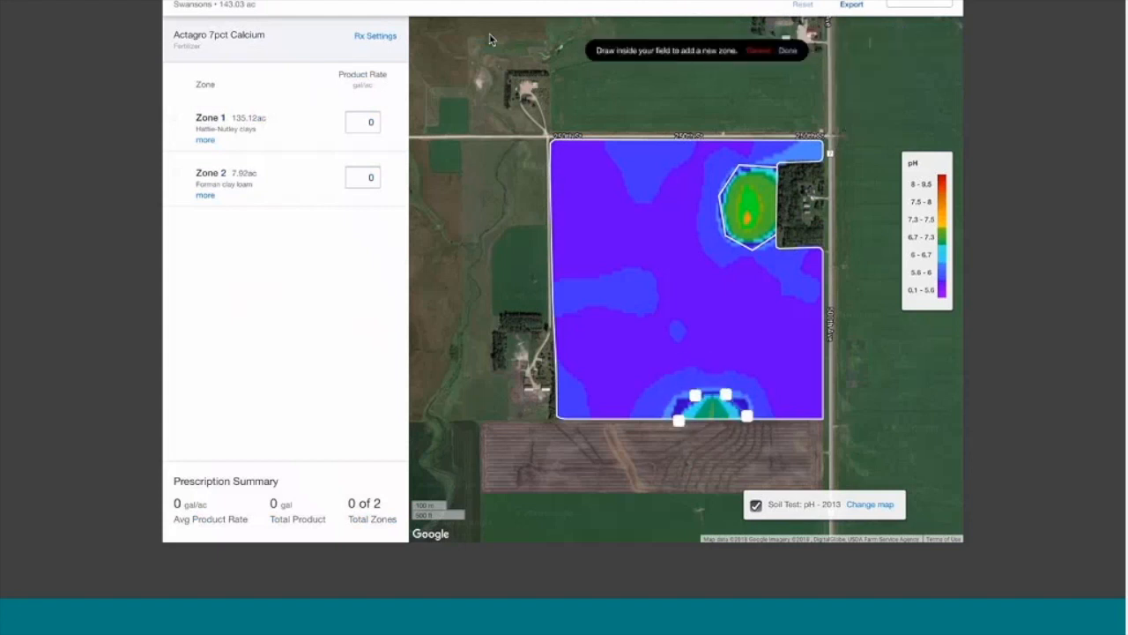
click(741, 427)
click(679, 421)
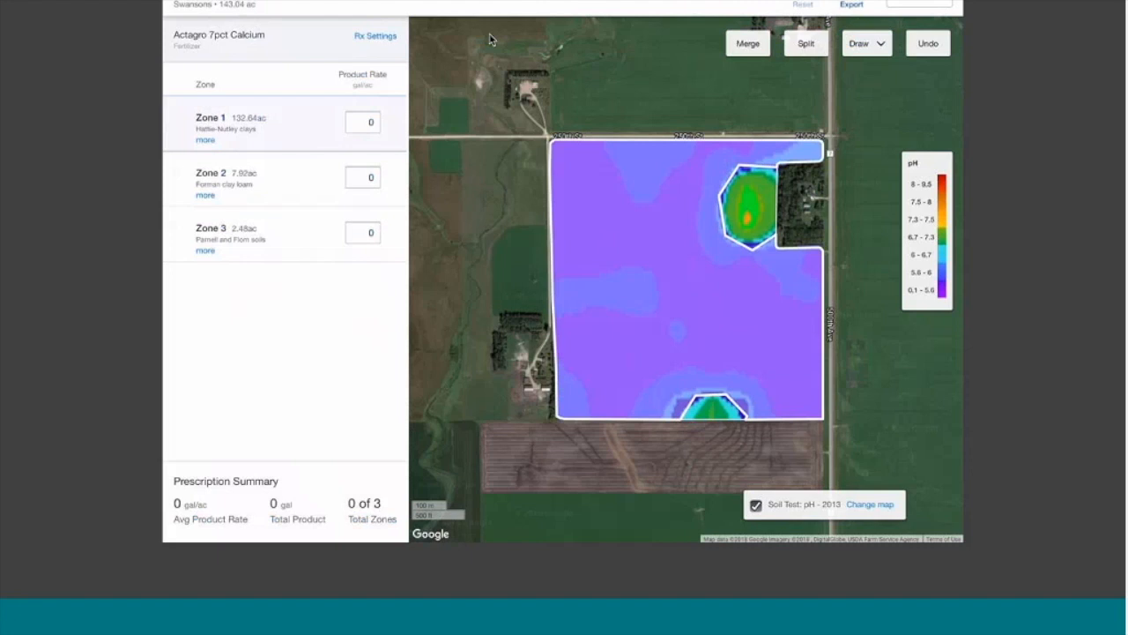
Enter a rate of 20 gal/ac for Zone 1 and 0 gal/ac for Zones 2 and 3
click(363, 122)
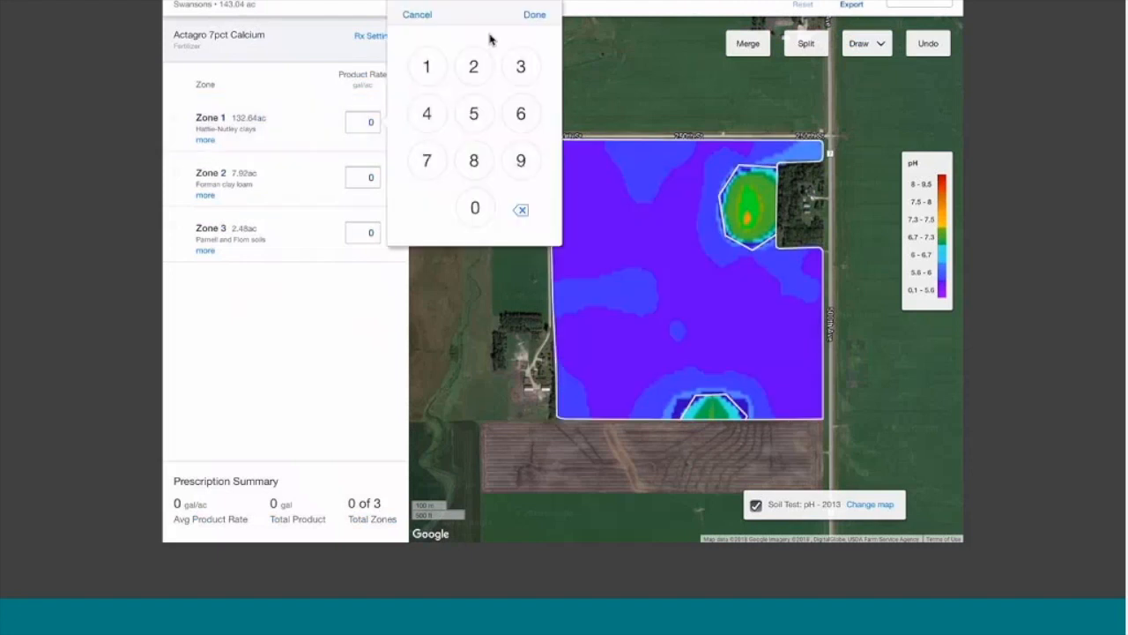
text(20)
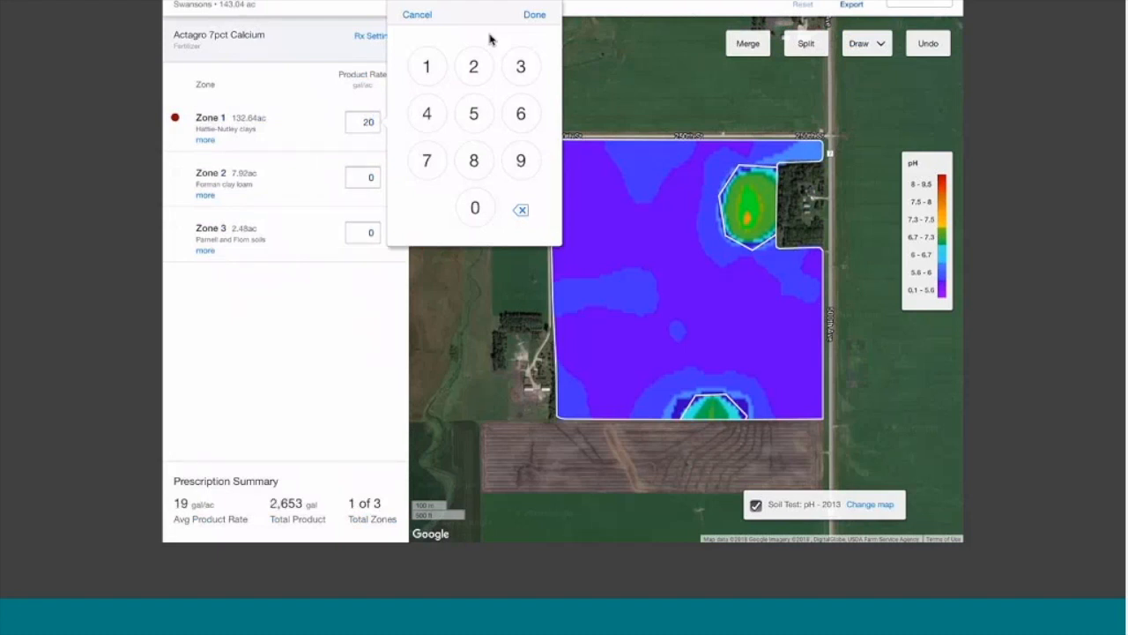
key(Tab)
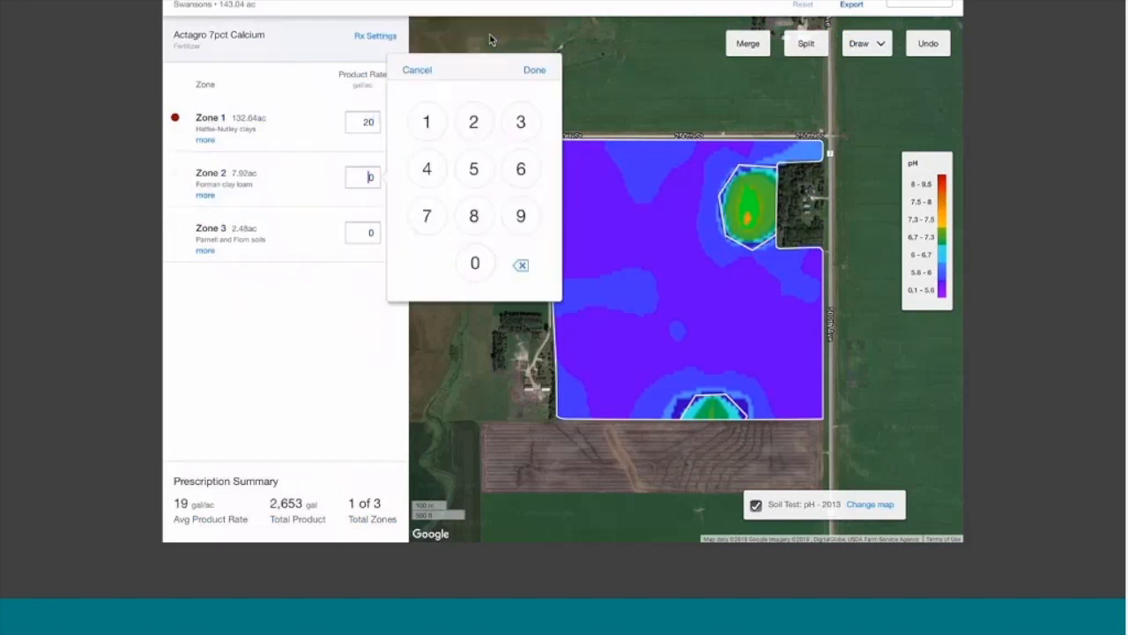
text(0)
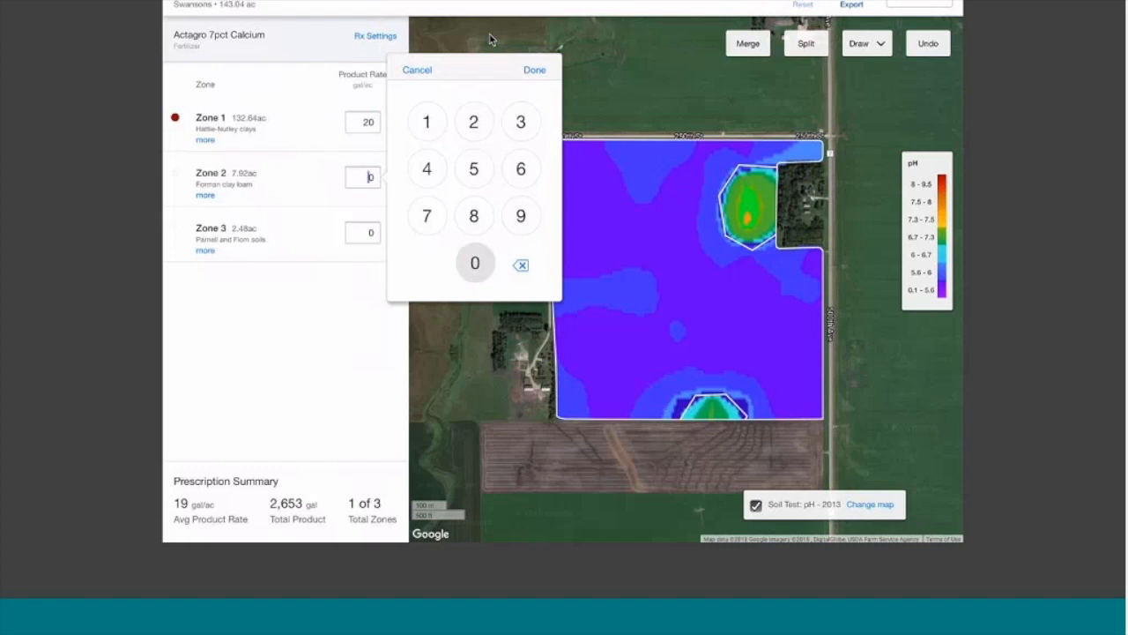
key(Tab)
text(0)
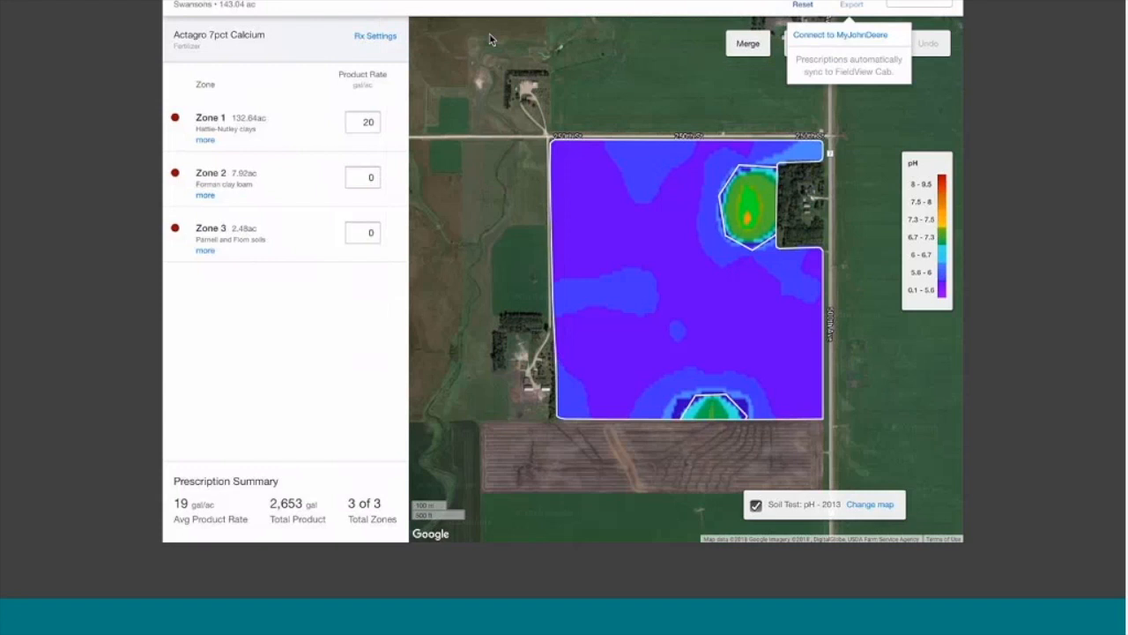
Dismiss the export sync notice for the saved Swansons prescription
scroll(490, 40, up, 1)
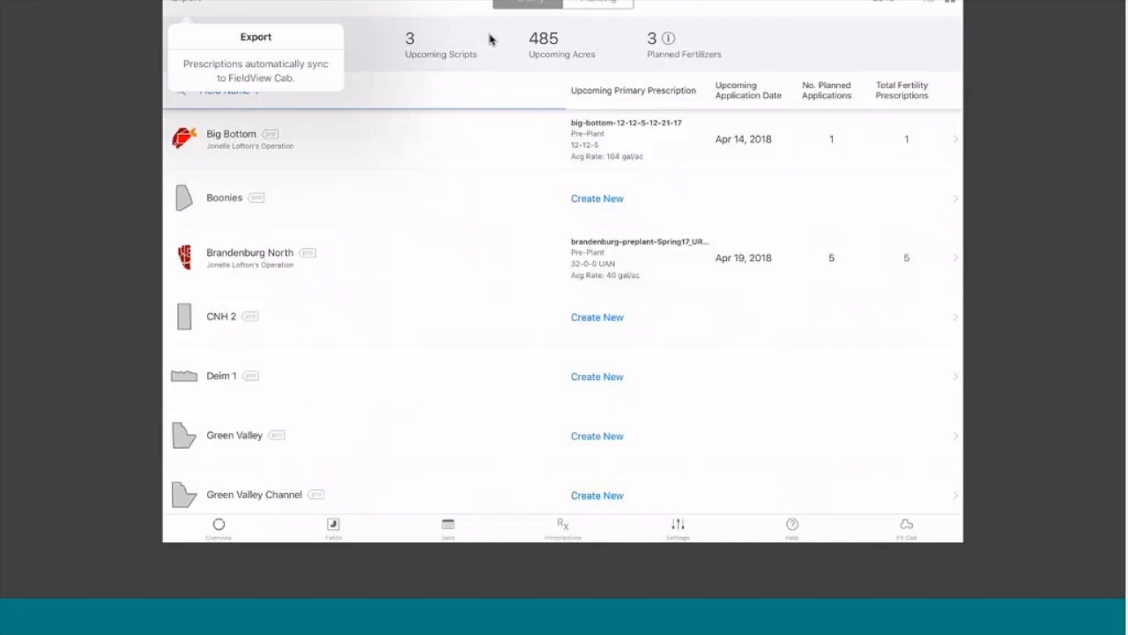
click(490, 39)
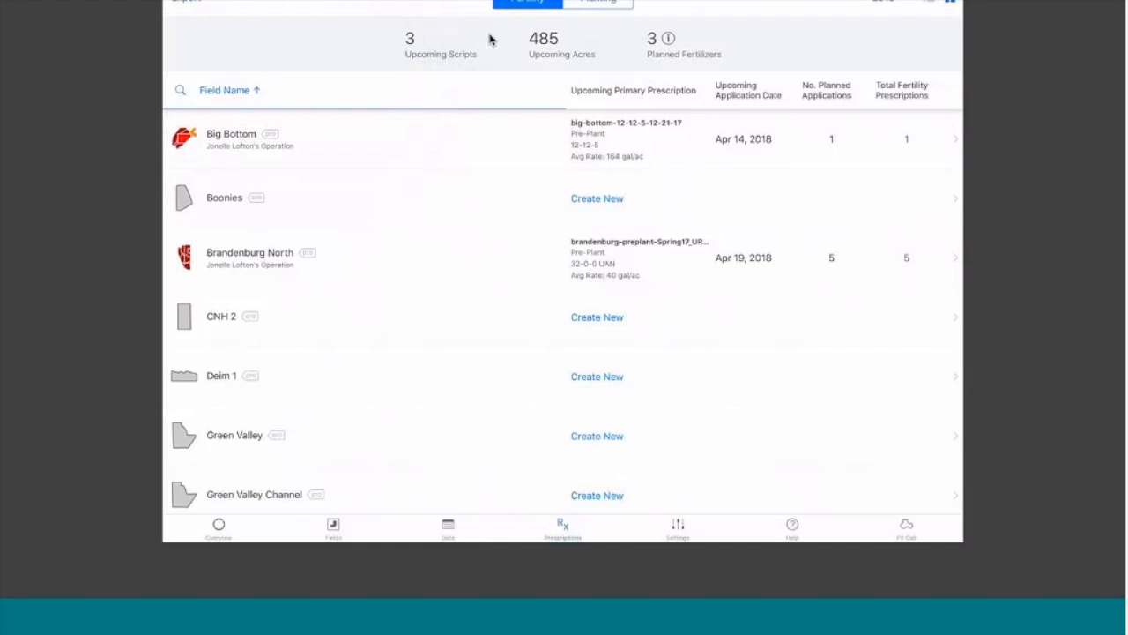